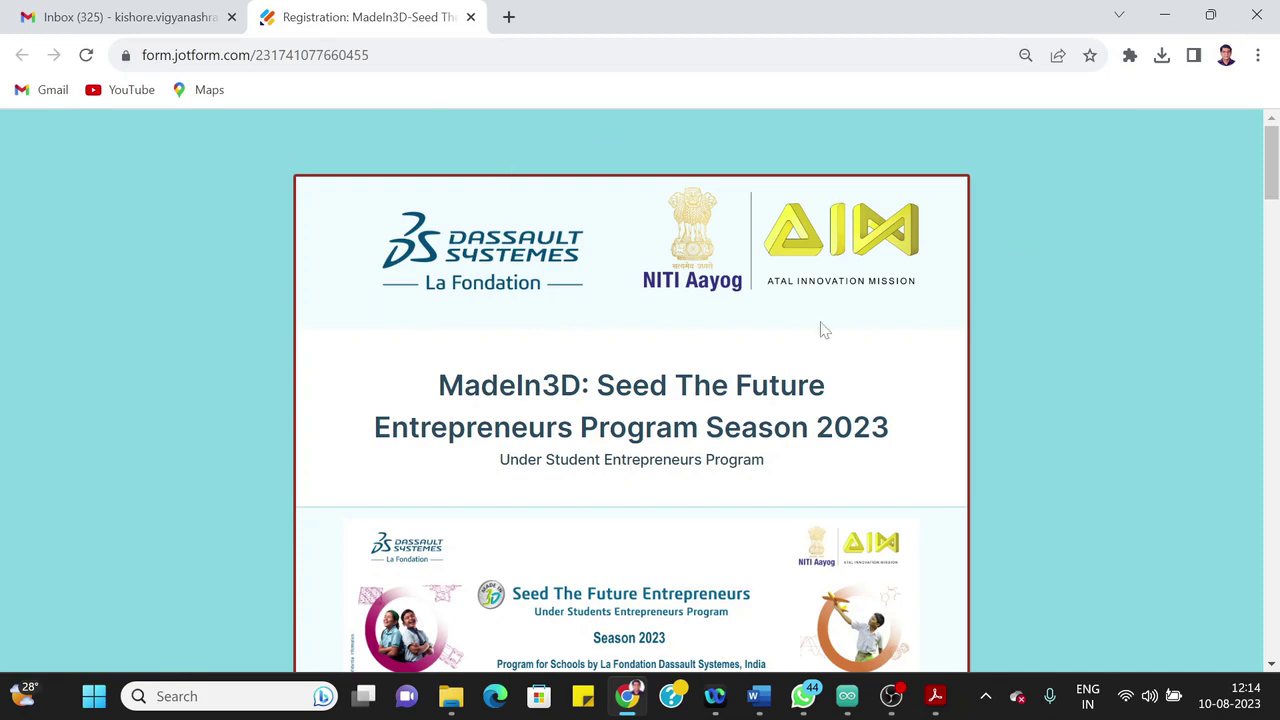
Visit the Name of the School, ATL UID and Street Address fields, leaving them blank.
scroll(823, 330, down, 5)
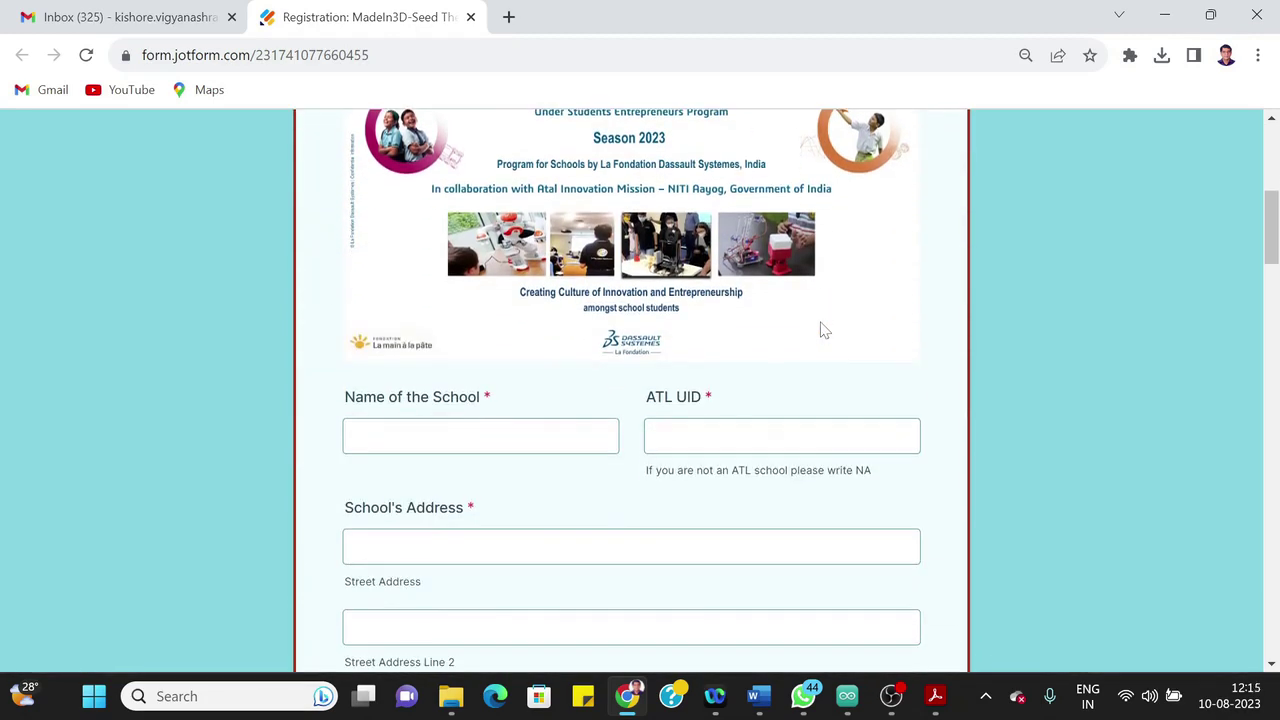
scroll(823, 330, down, 2)
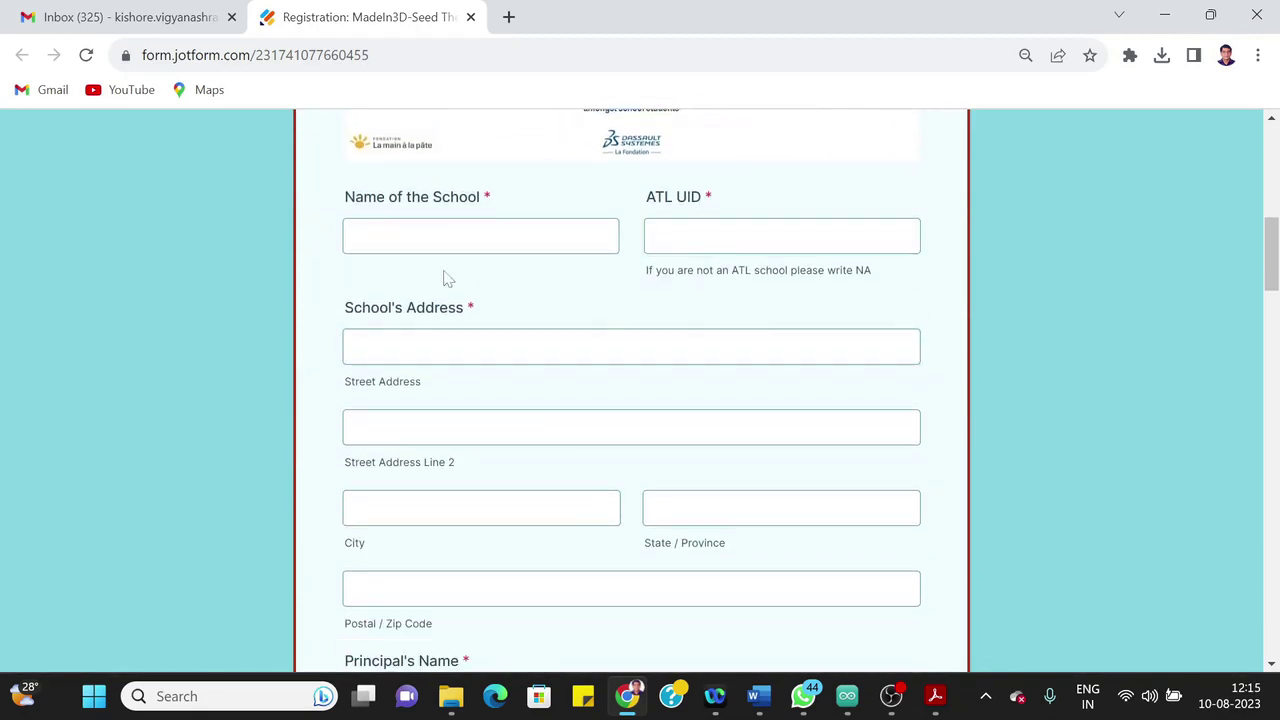
click(445, 237)
click(683, 203)
click(637, 276)
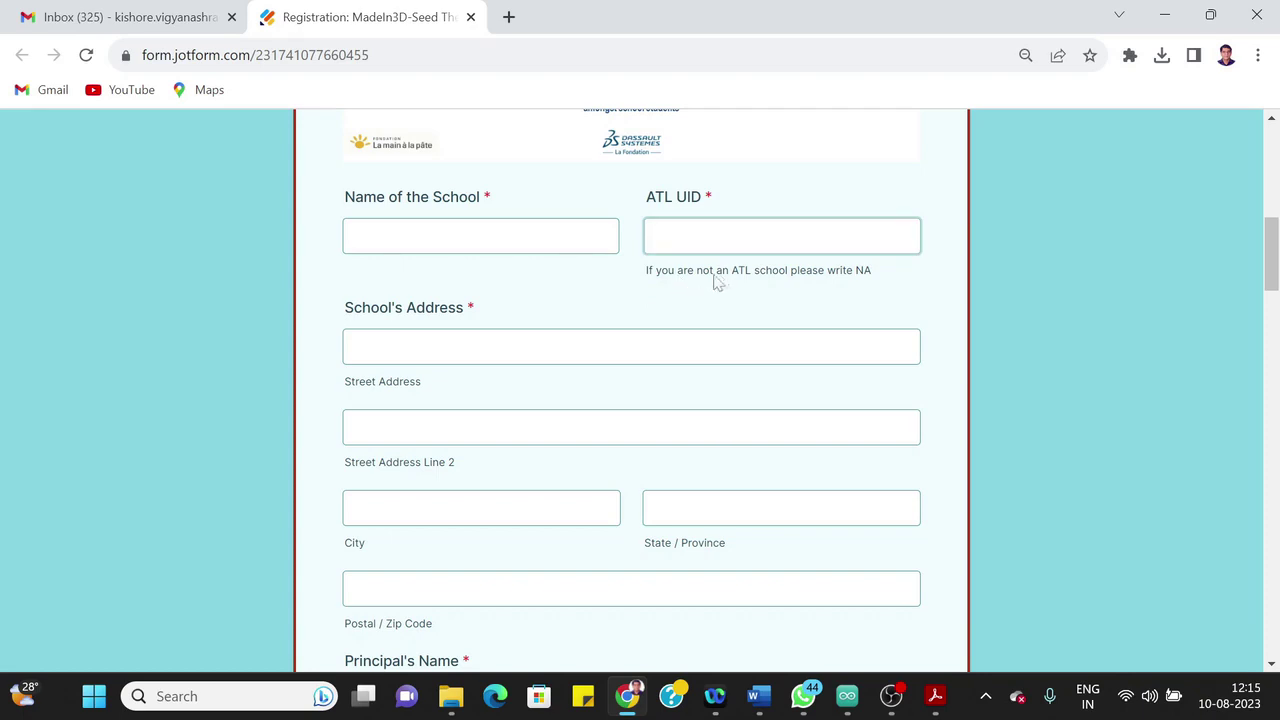
click(838, 276)
key(Tab)
key(Tab)
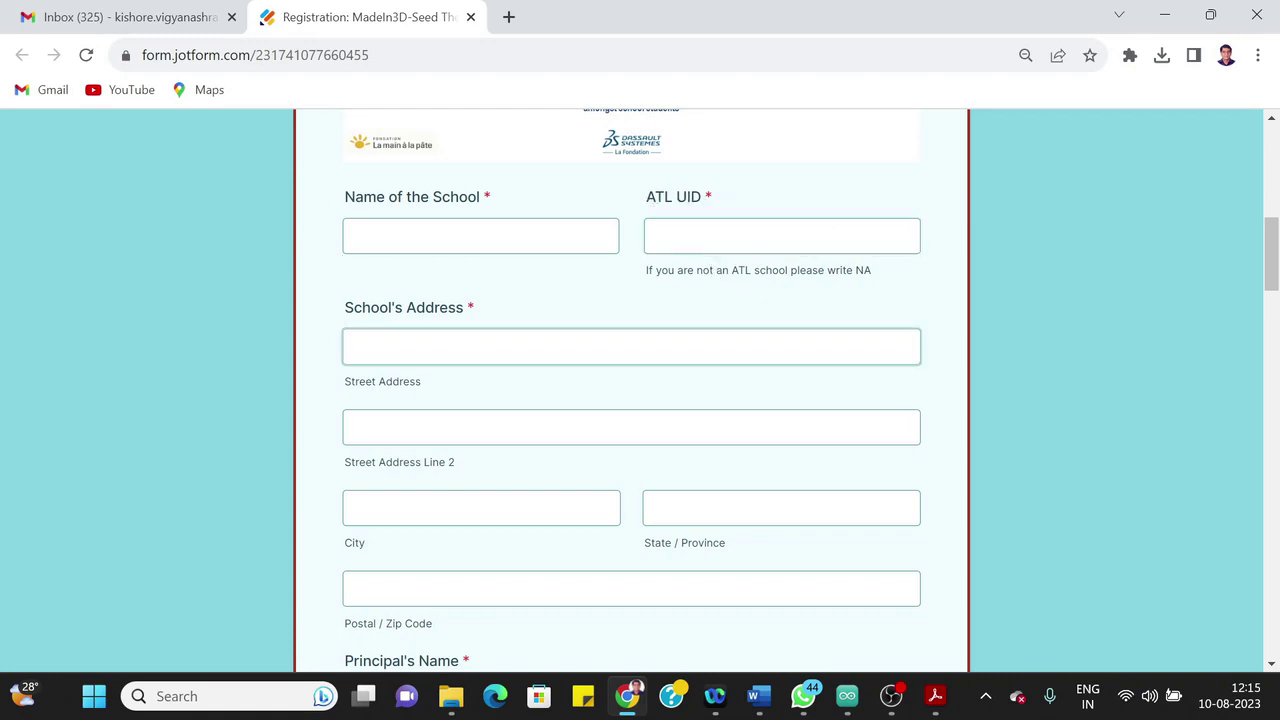
Pass through the second address line and Postal / Zip Code fields, leaving them empty.
scroll(380, 346, up, 1)
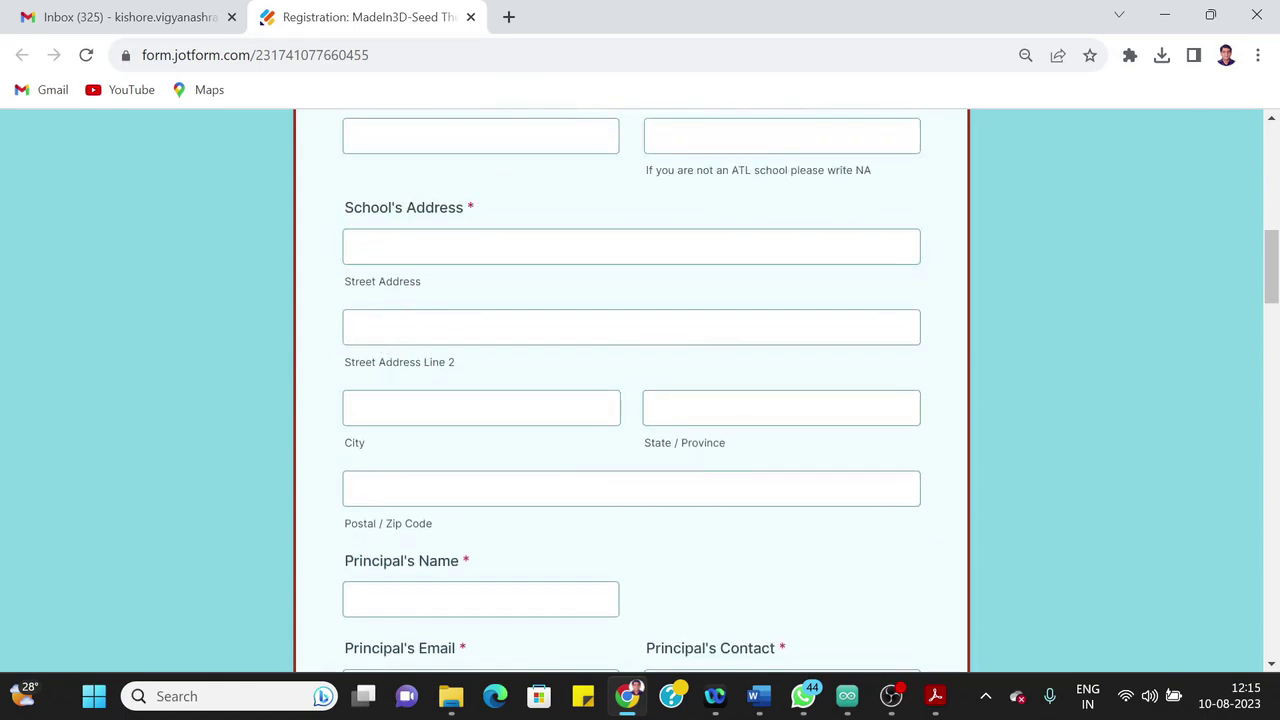
key(Tab)
click(466, 457)
scroll(750, 433, down, 1)
click(545, 380)
scroll(406, 434, down, 1)
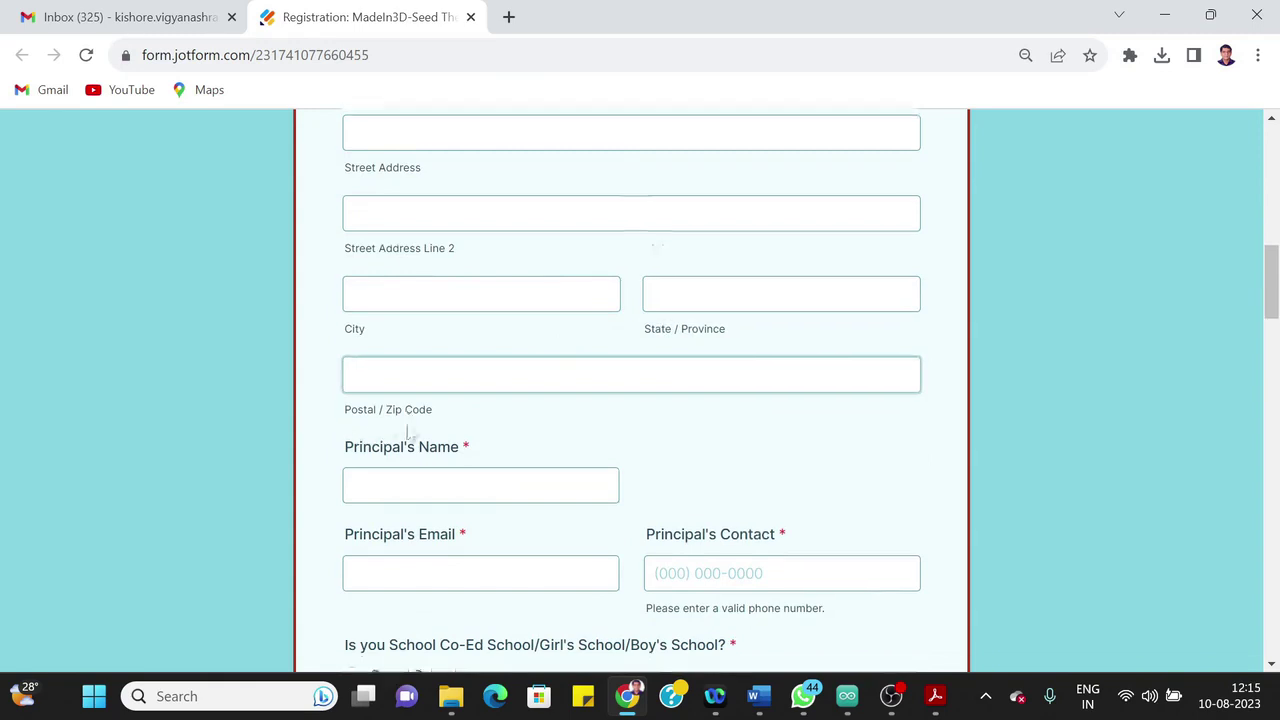
click(570, 446)
scroll(549, 437, down, 1)
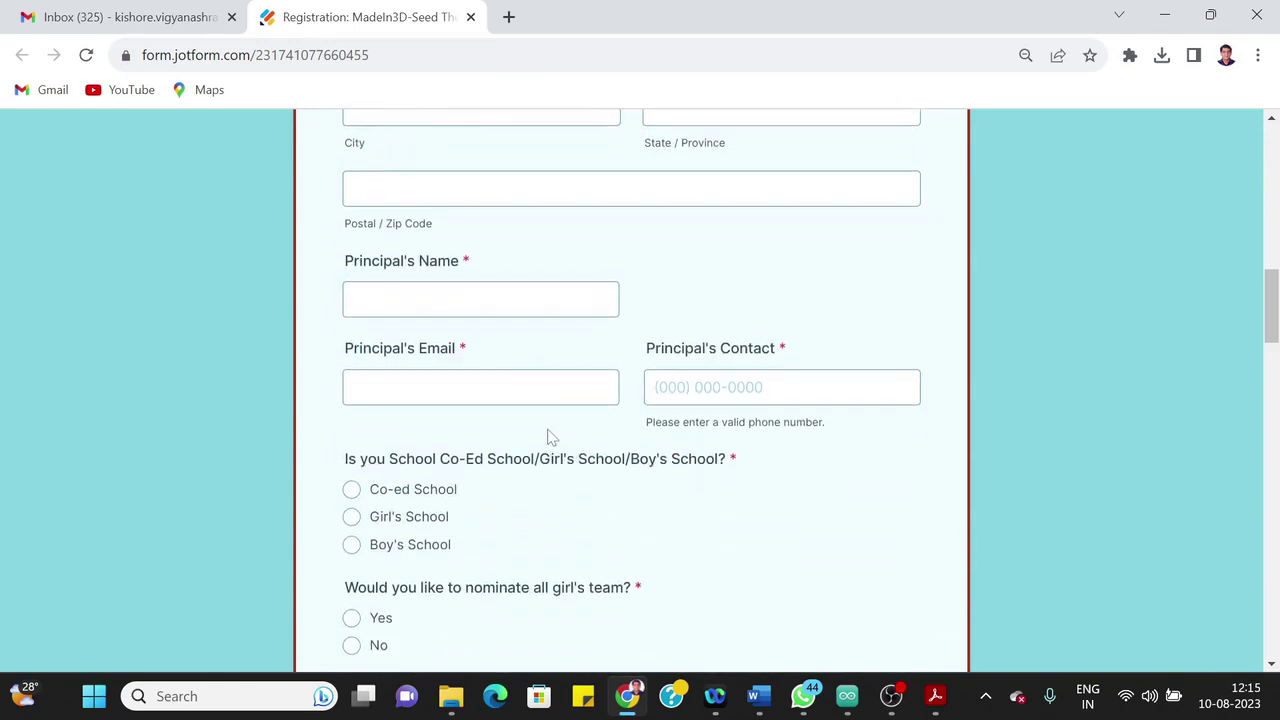
Visit the Principal's Name, Email and Contact fields without filling them in.
click(400, 292)
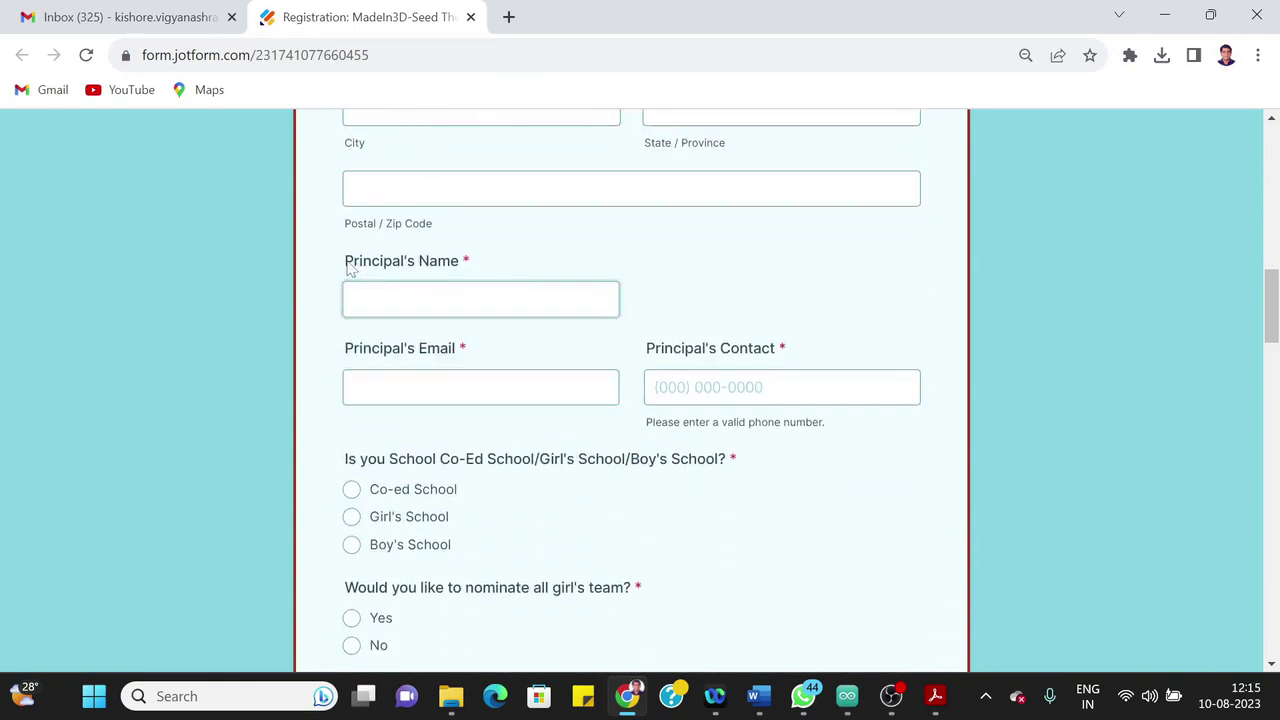
click(494, 280)
click(400, 386)
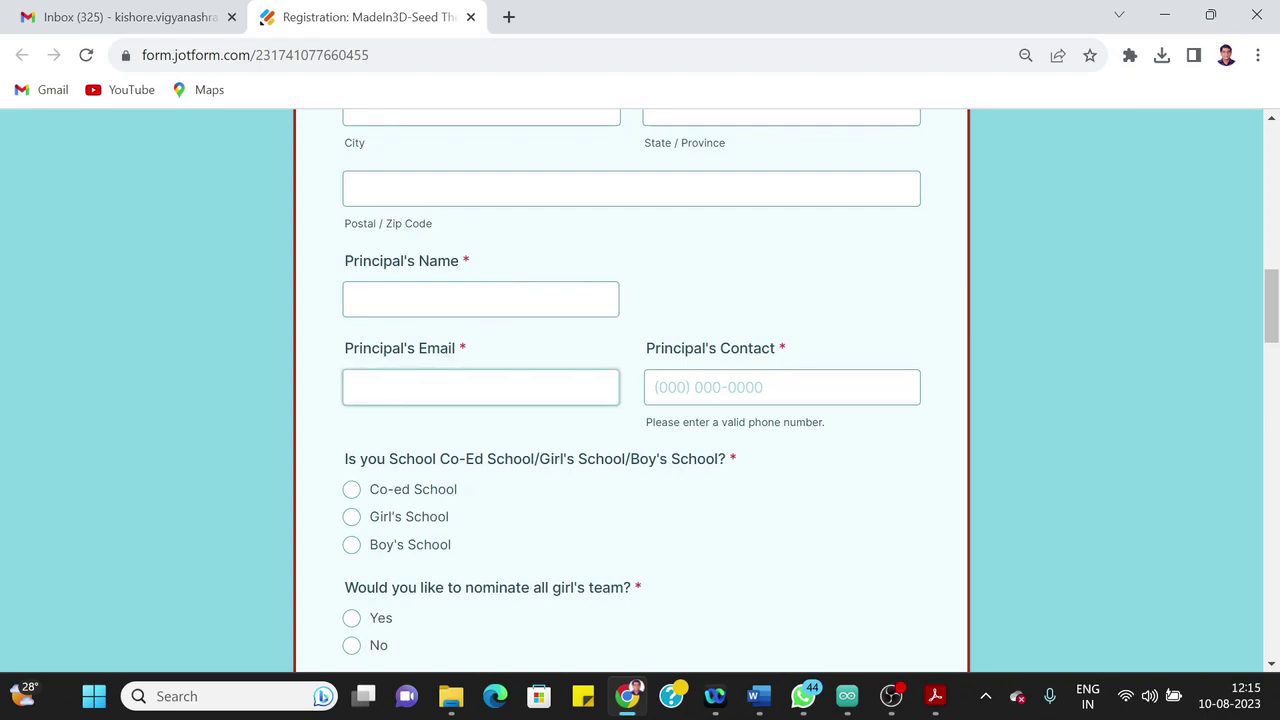
key(shift+Tab)
key(shift+Tab)
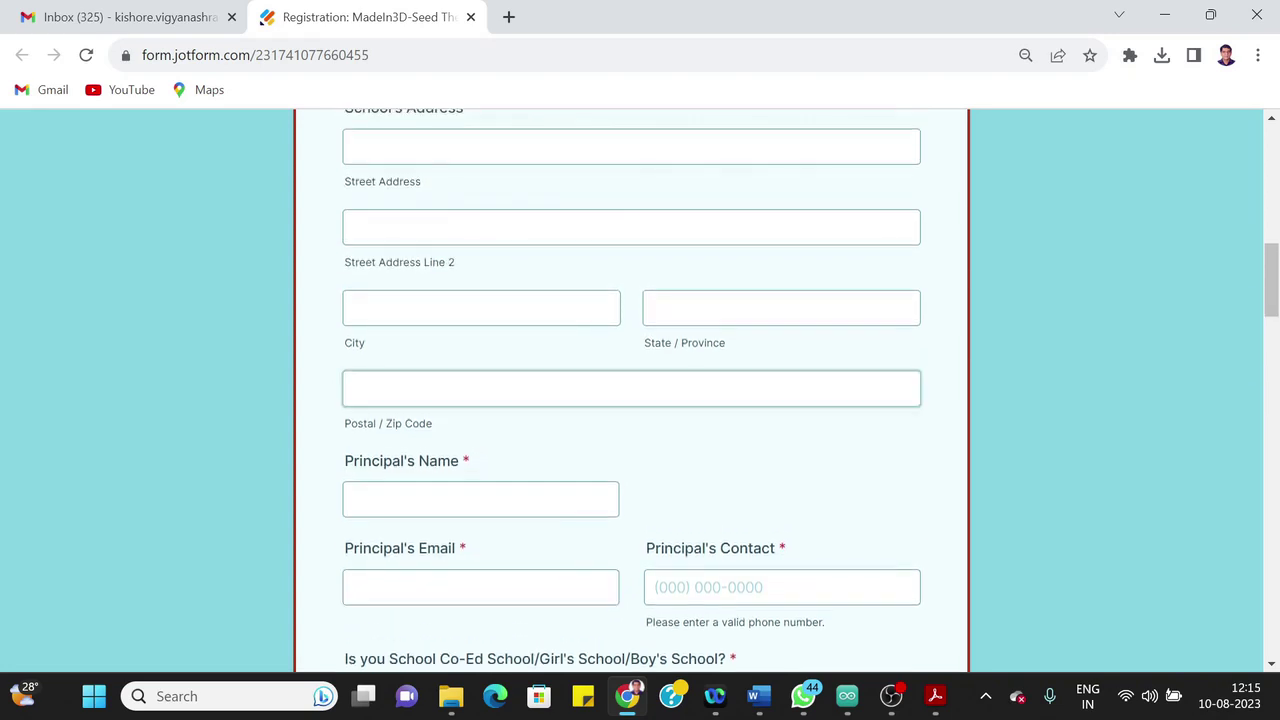
click(480, 387)
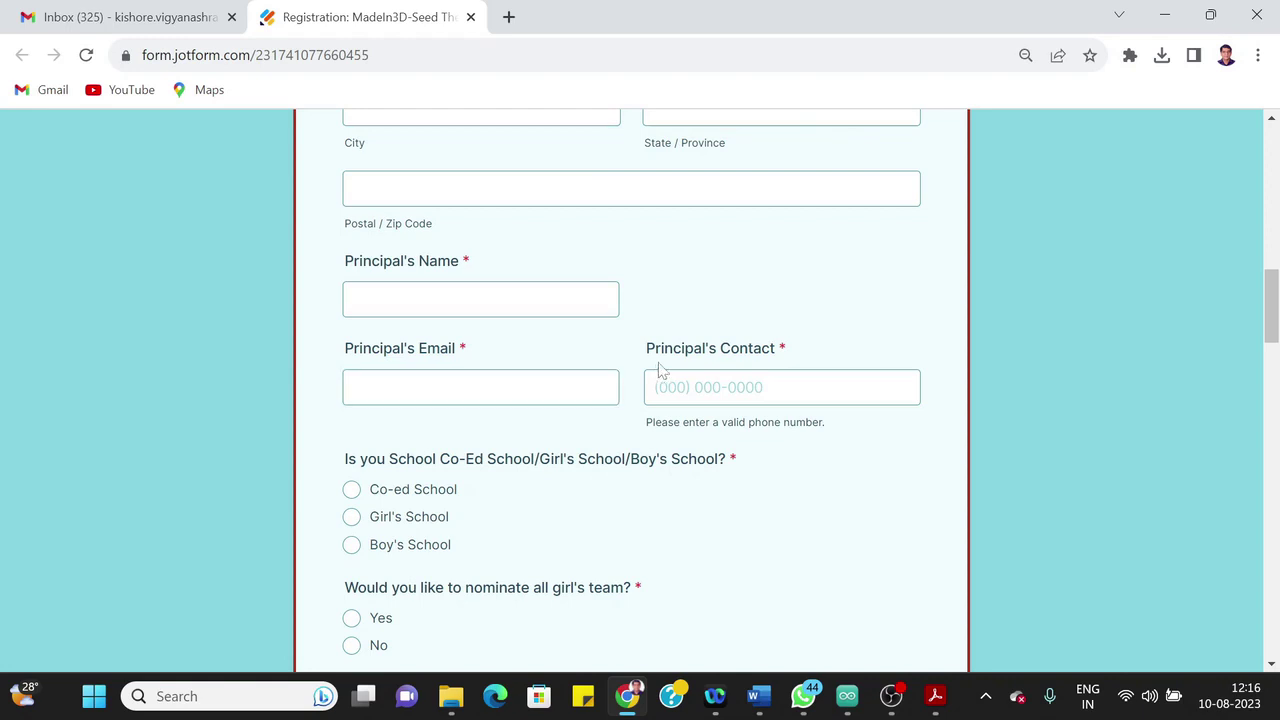
click(725, 370)
Scroll past the Yes/No participation questions to the lead ATL teacher's name field.
scroll(534, 494, down, 2)
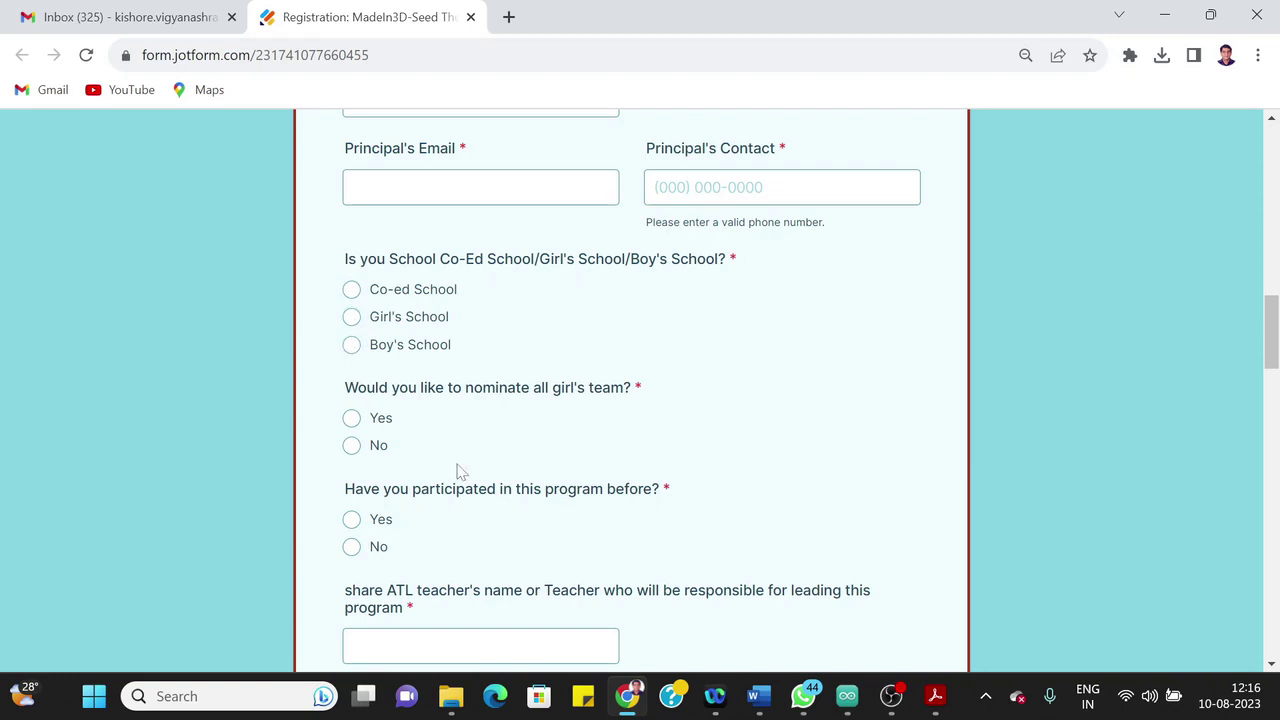
scroll(423, 453, down, 1)
scroll(423, 453, down, 1)
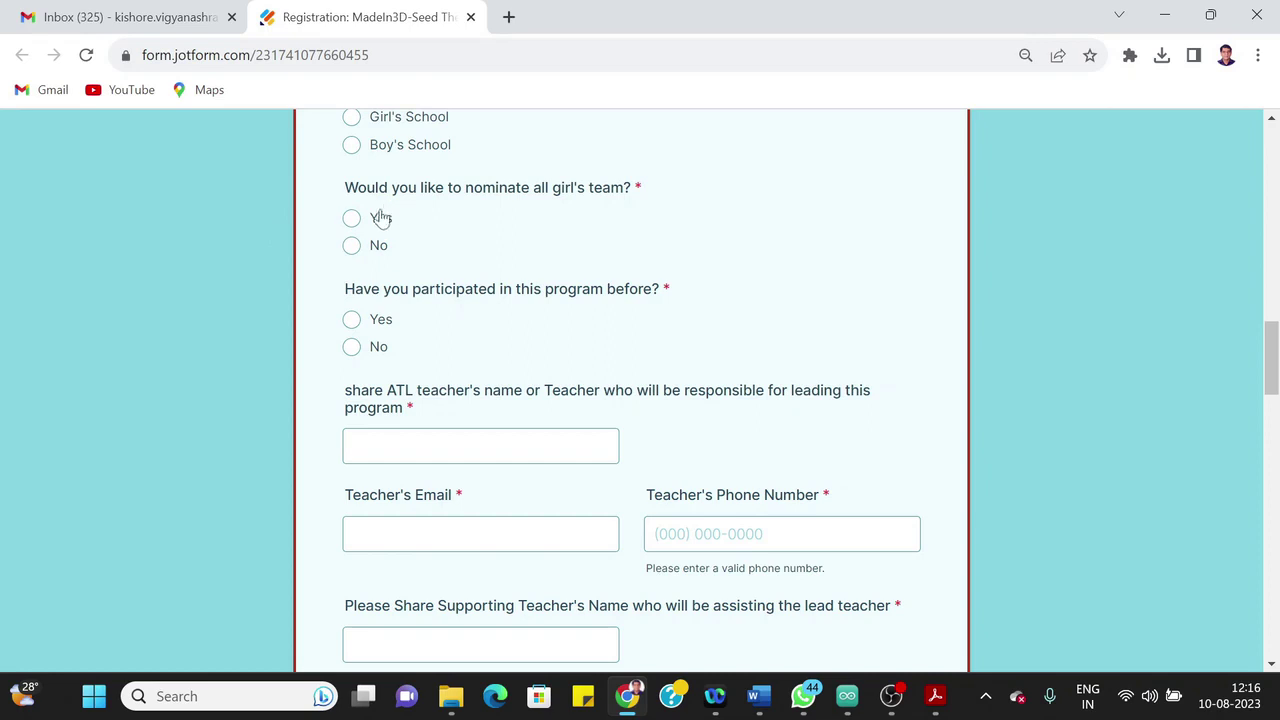
scroll(410, 338, down, 1)
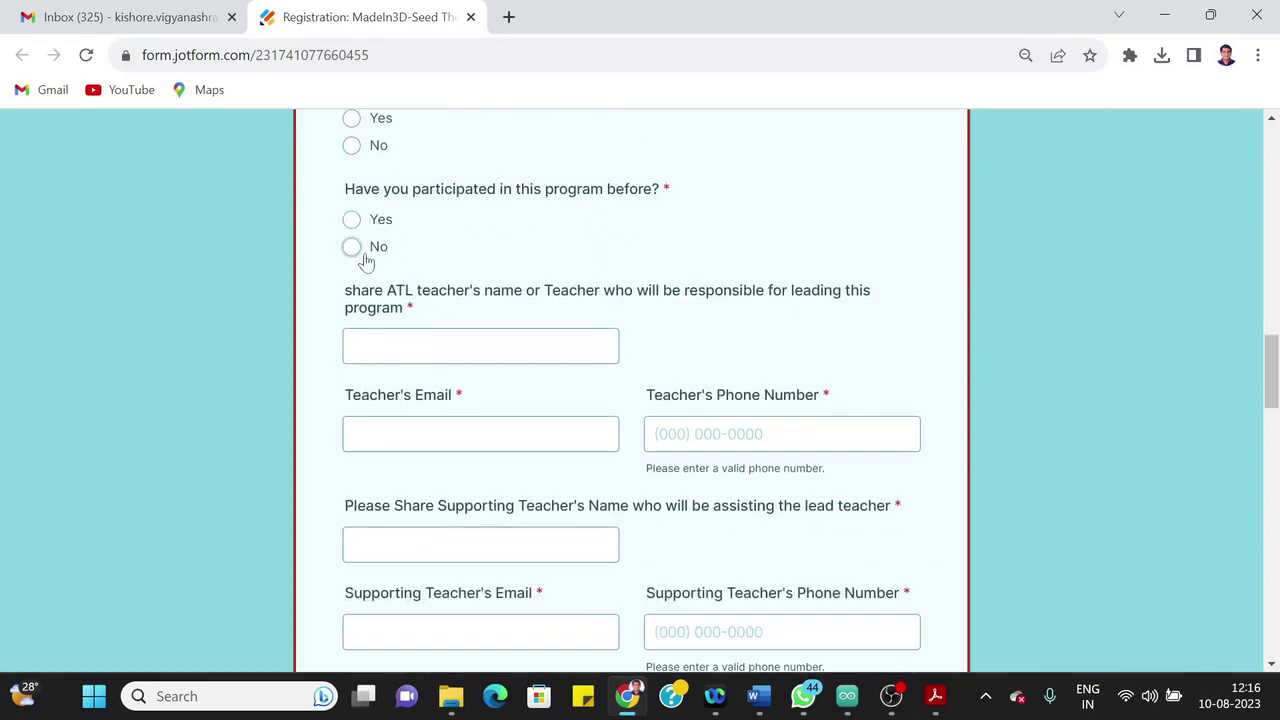
click(400, 340)
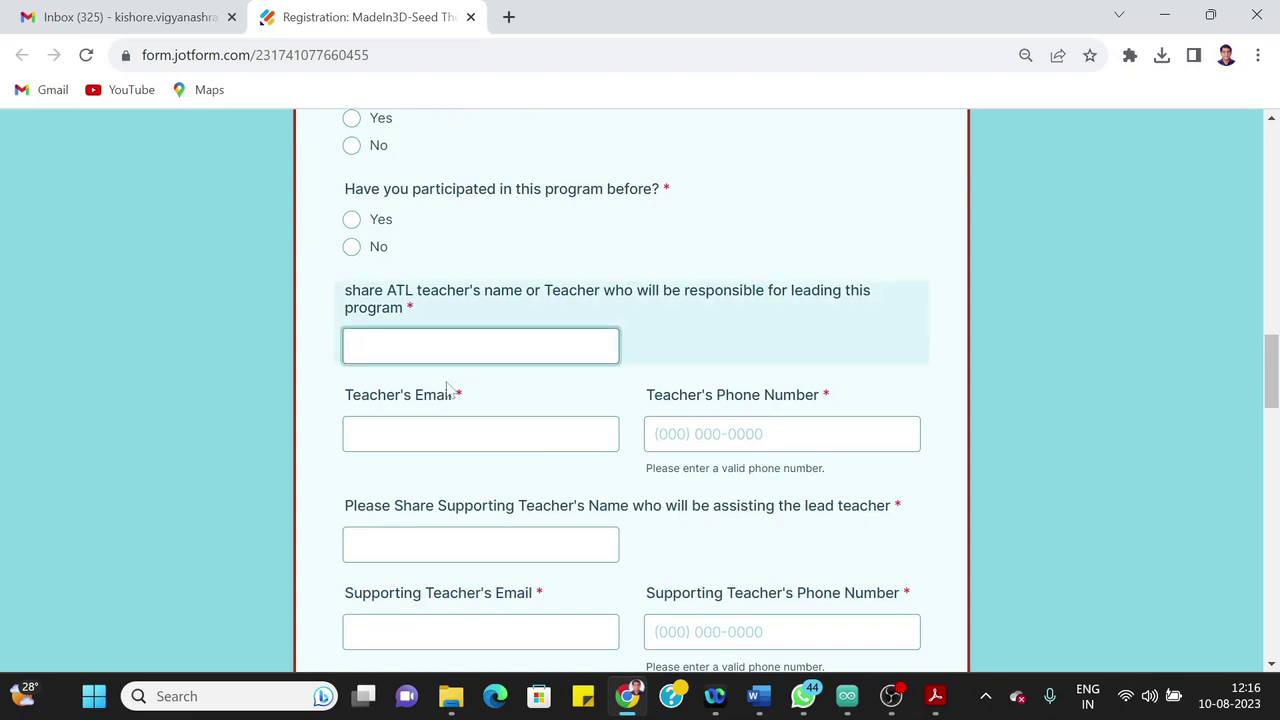
scroll(447, 388, down, 2)
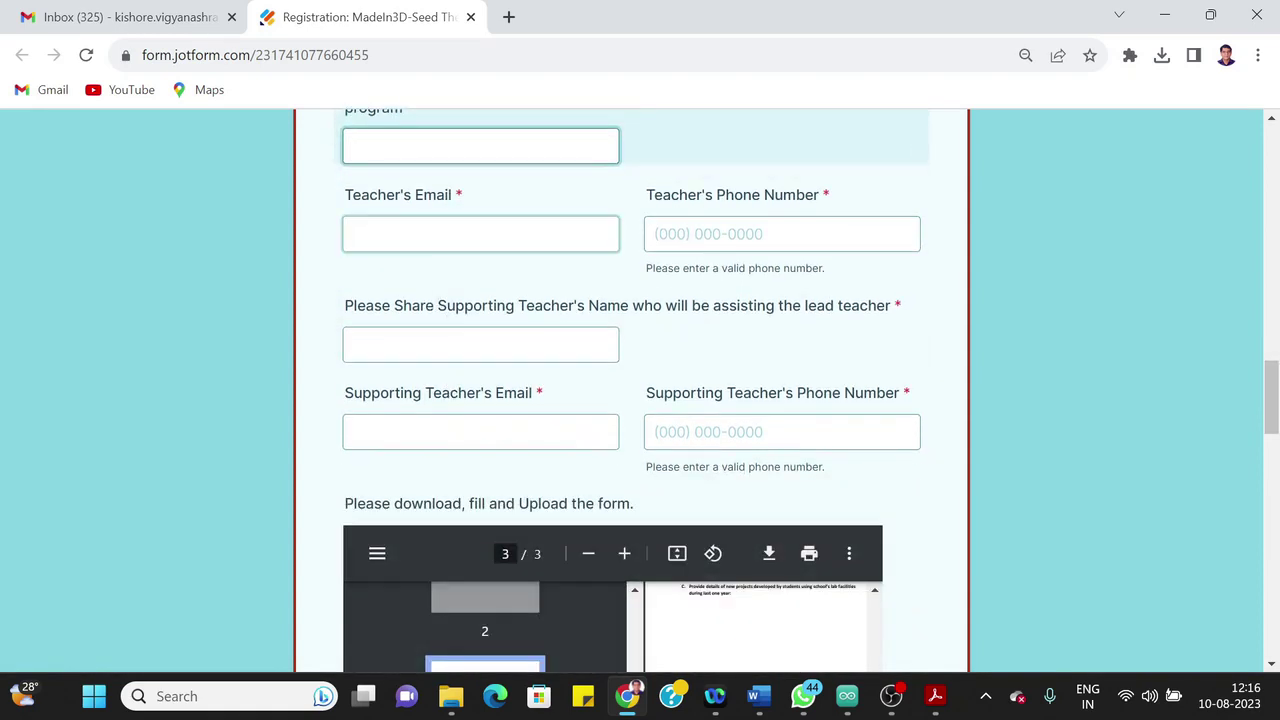
Visit Teacher's Phone Number and the Supporting Teacher's Name and Phone fields, leaving them blank.
click(700, 234)
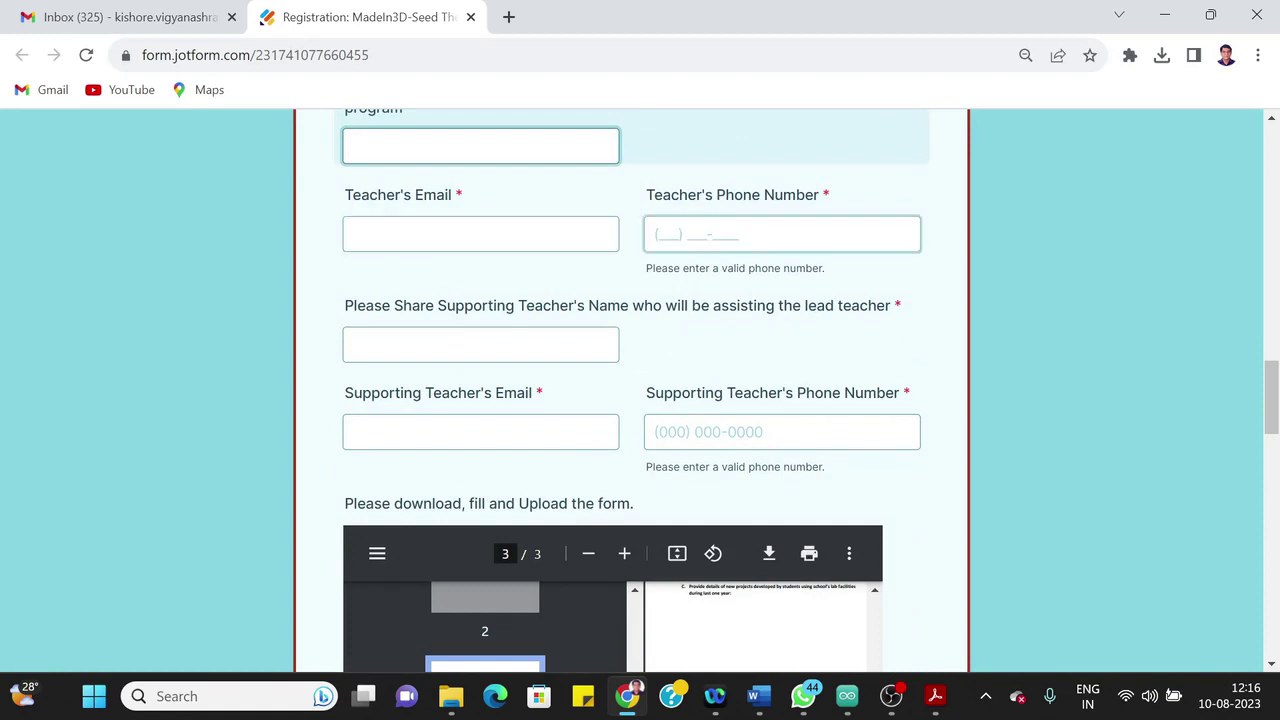
click(480, 146)
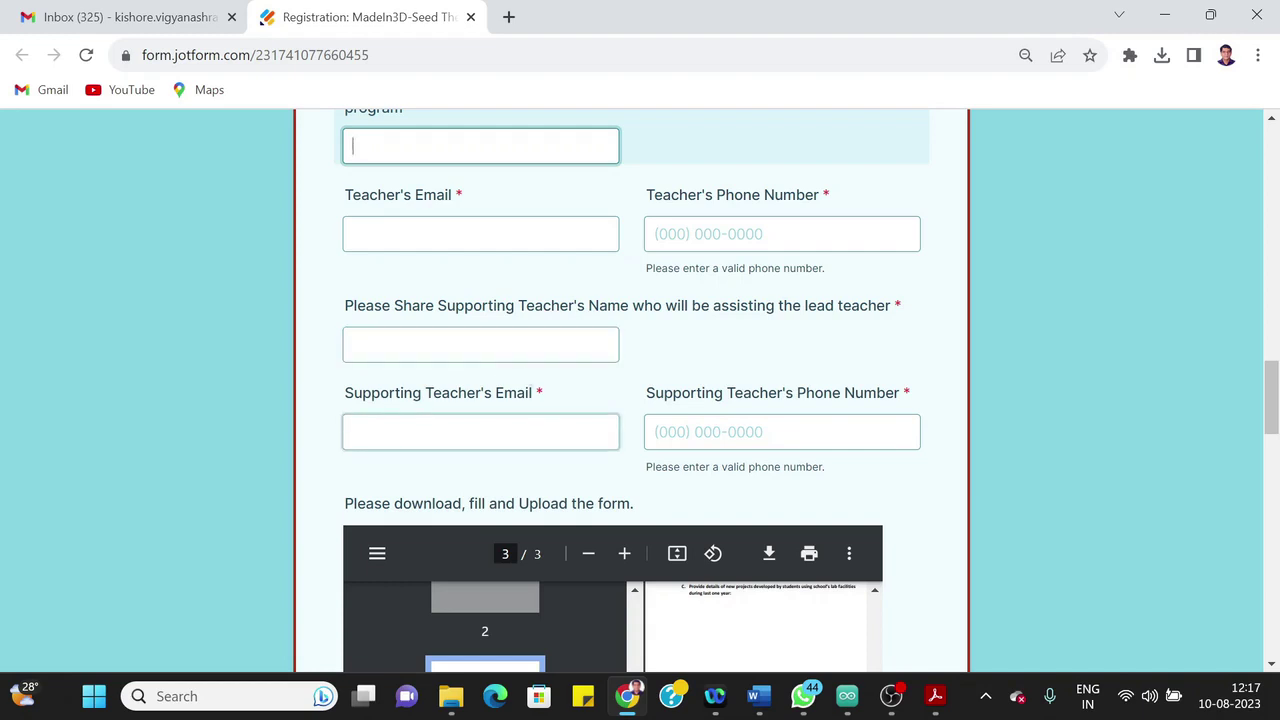
scroll(414, 408, down, 1)
click(480, 244)
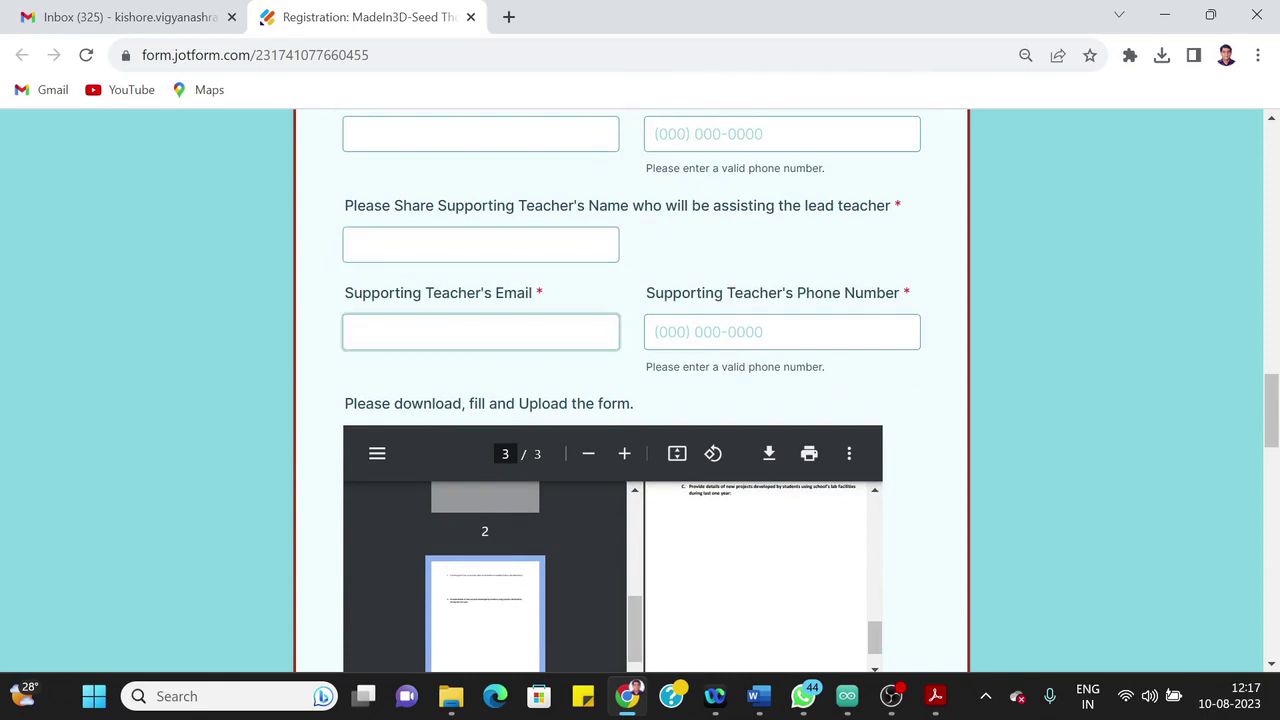
click(900, 334)
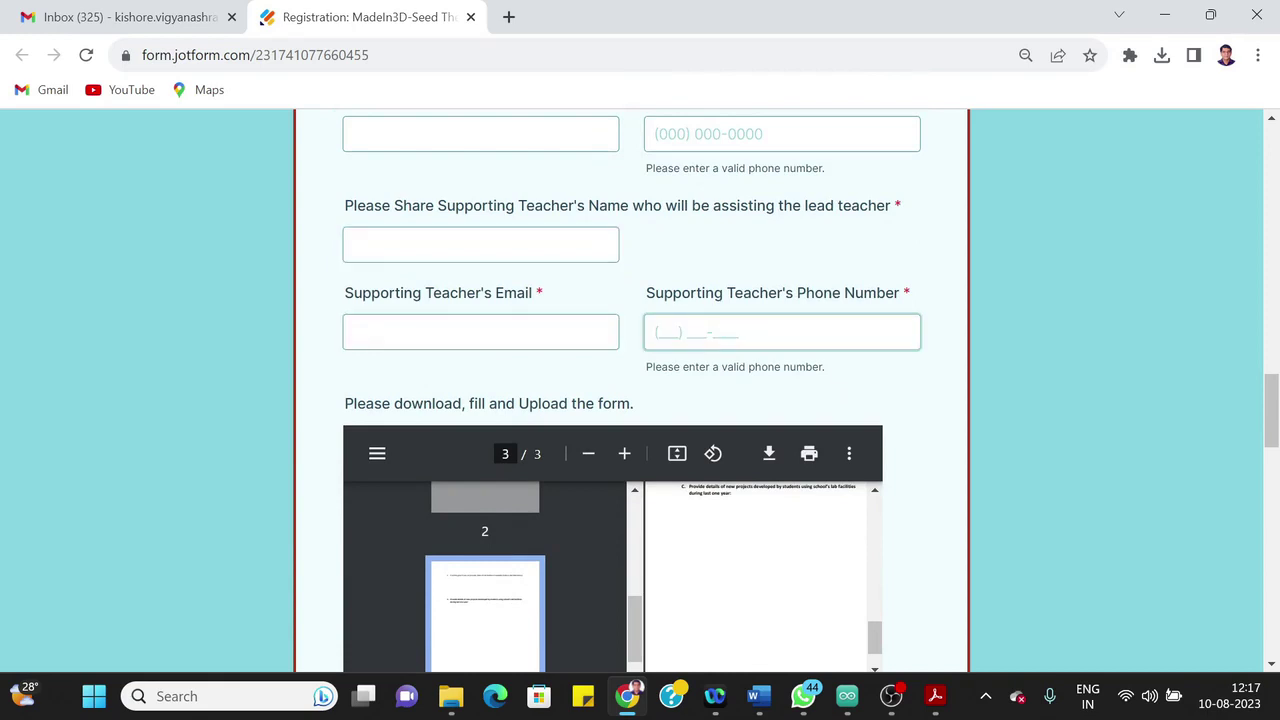
Look over the embedded PDF viewer, then jump to the missing required teacher-name field.
scroll(906, 351, down, 3)
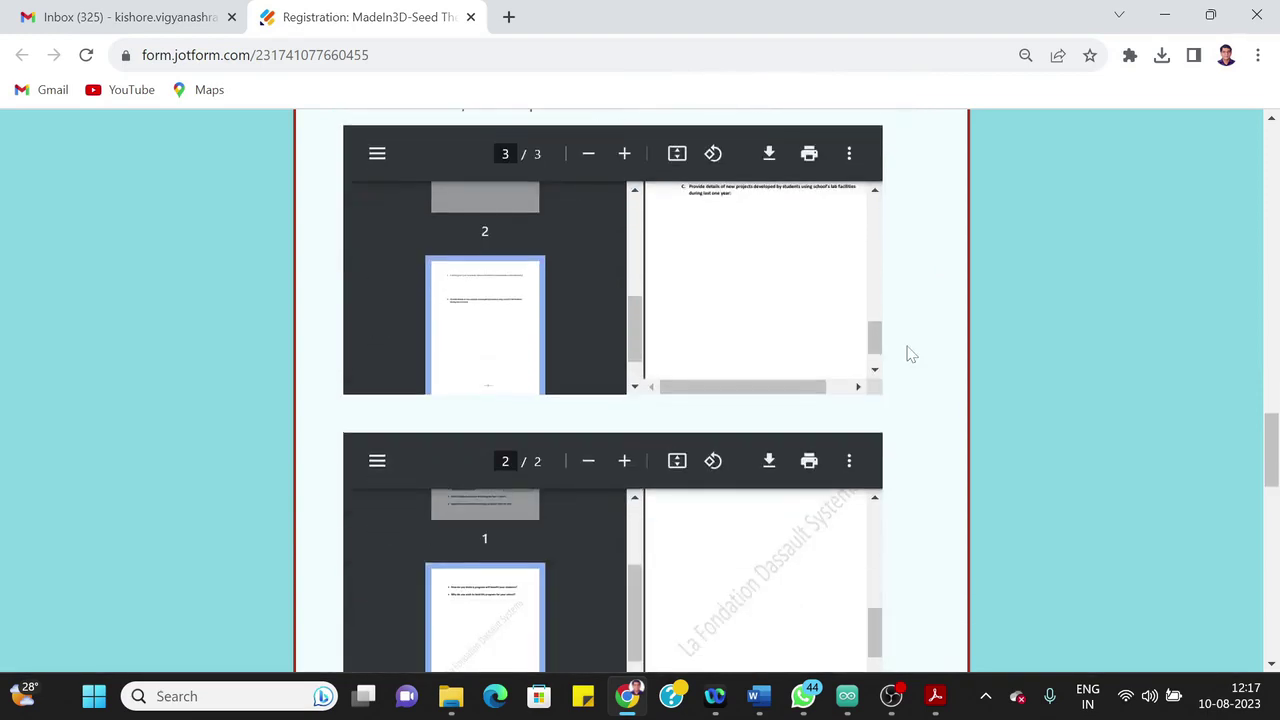
scroll(906, 351, up, 1)
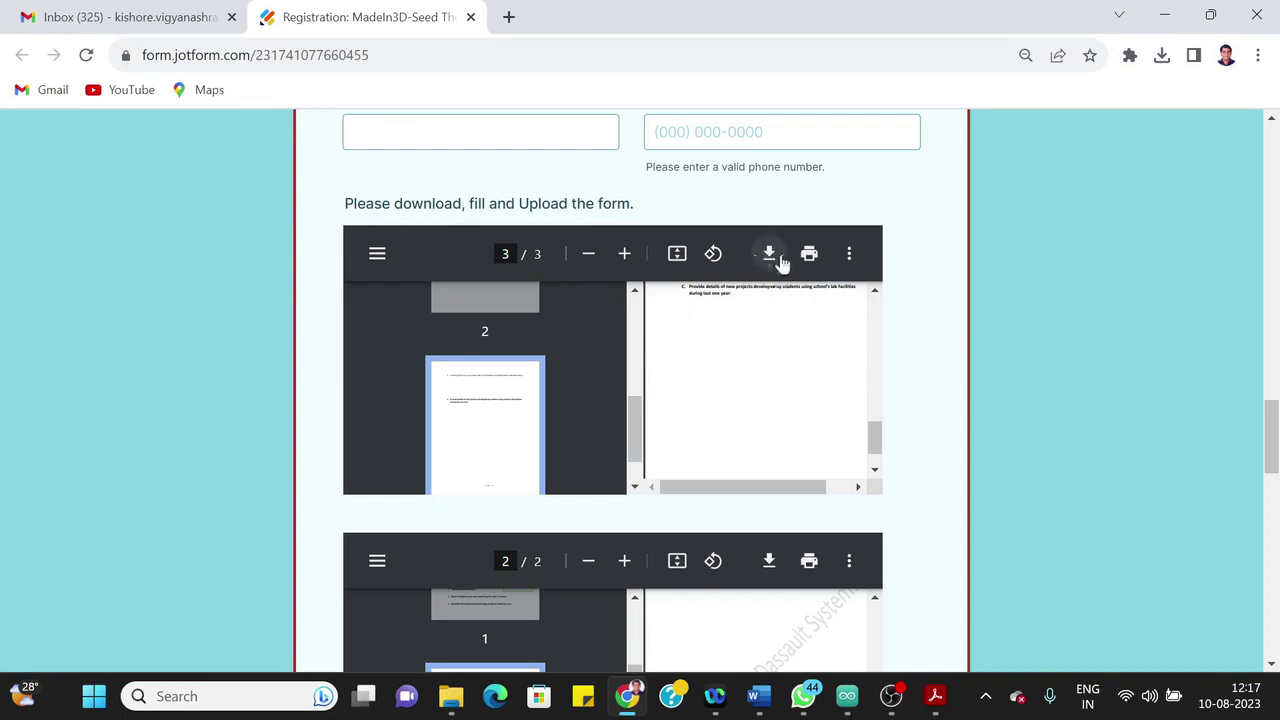
scroll(742, 475, down, 1)
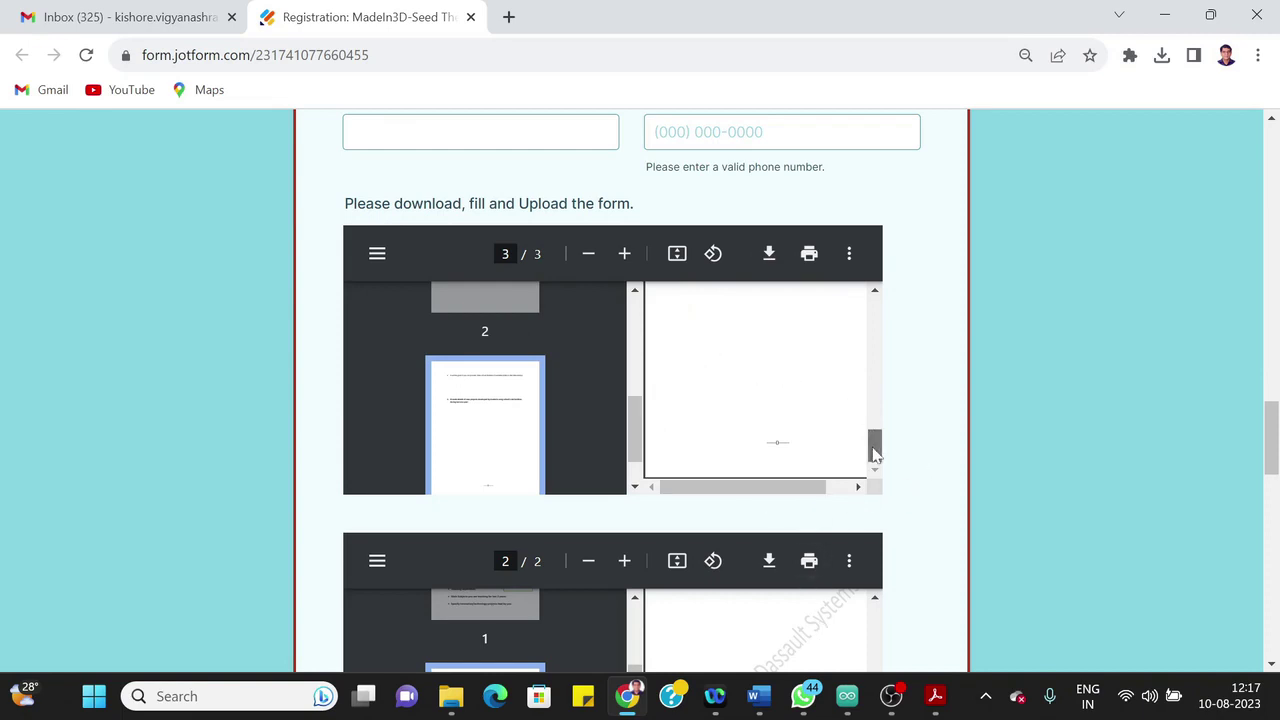
drag(874, 455, 882, 430)
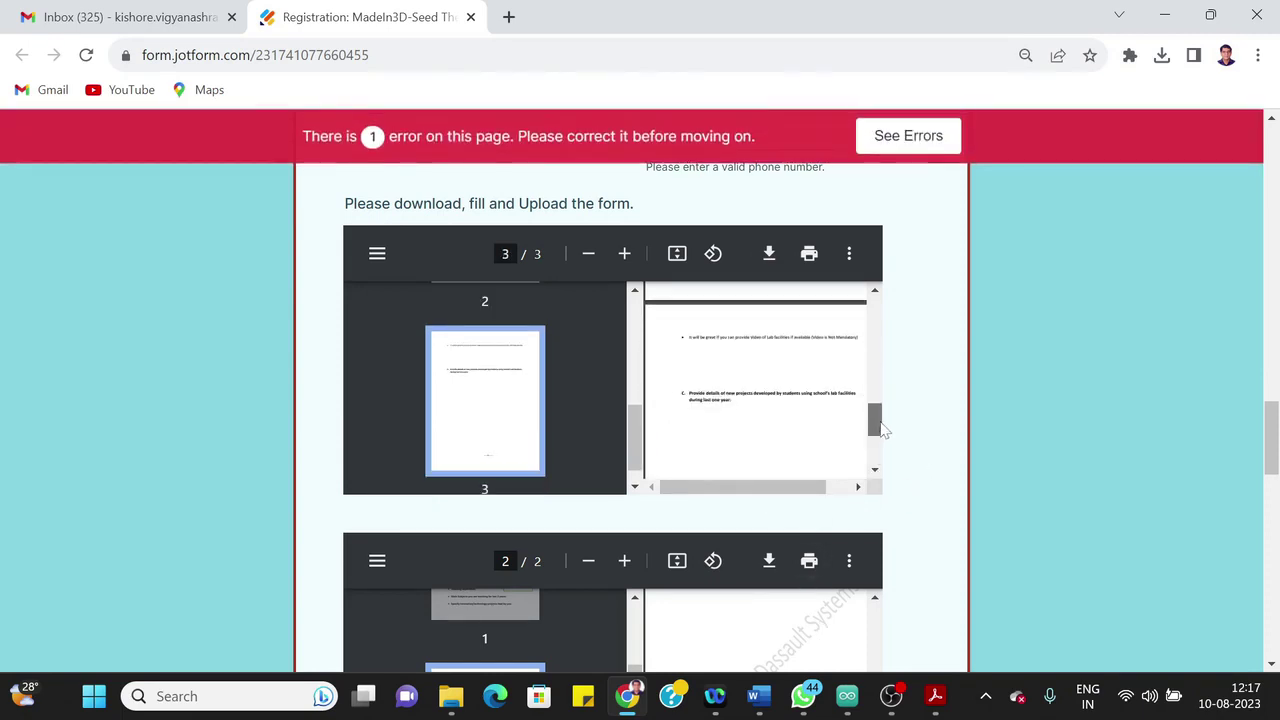
scroll(1037, 343, down, 2)
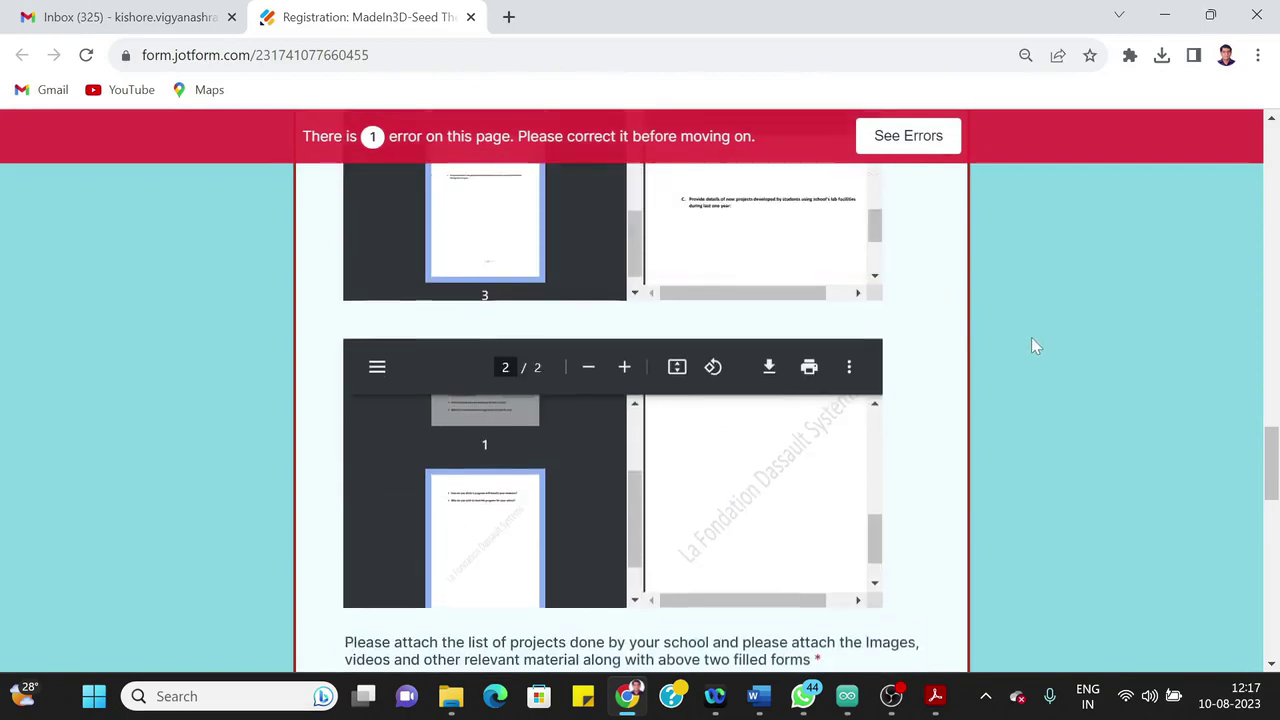
scroll(1035, 345, up, 1)
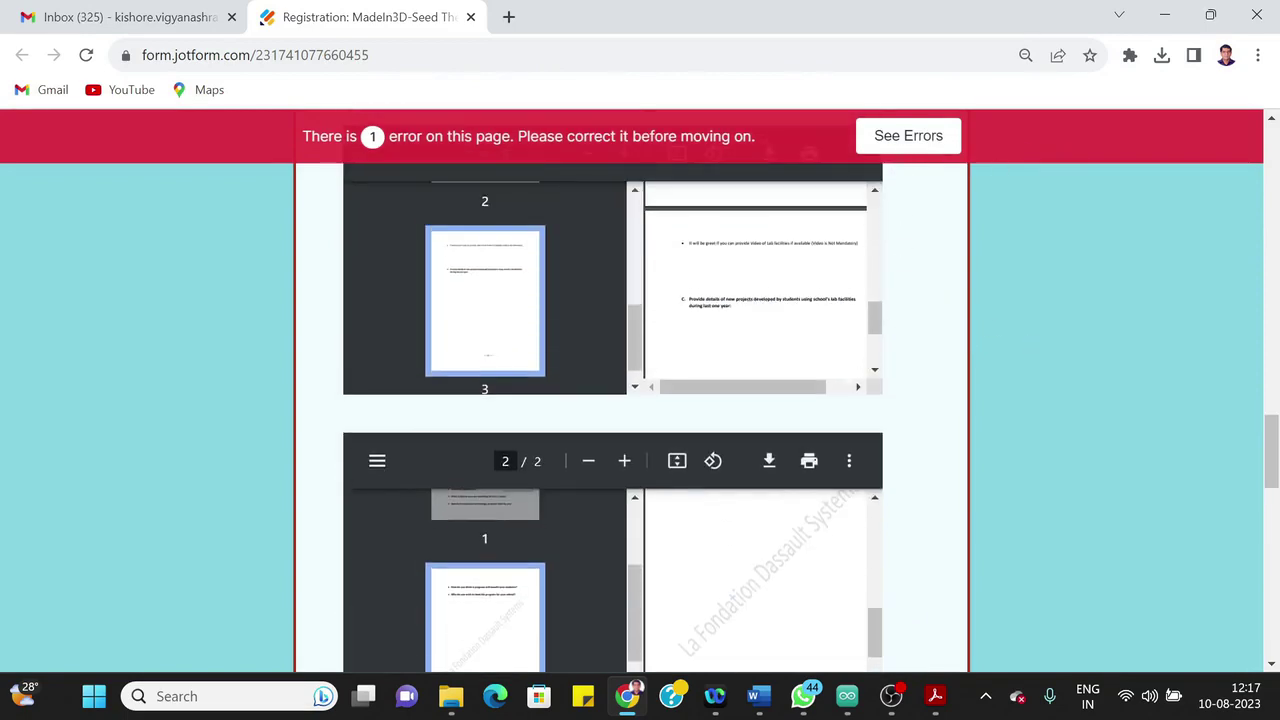
click(909, 150)
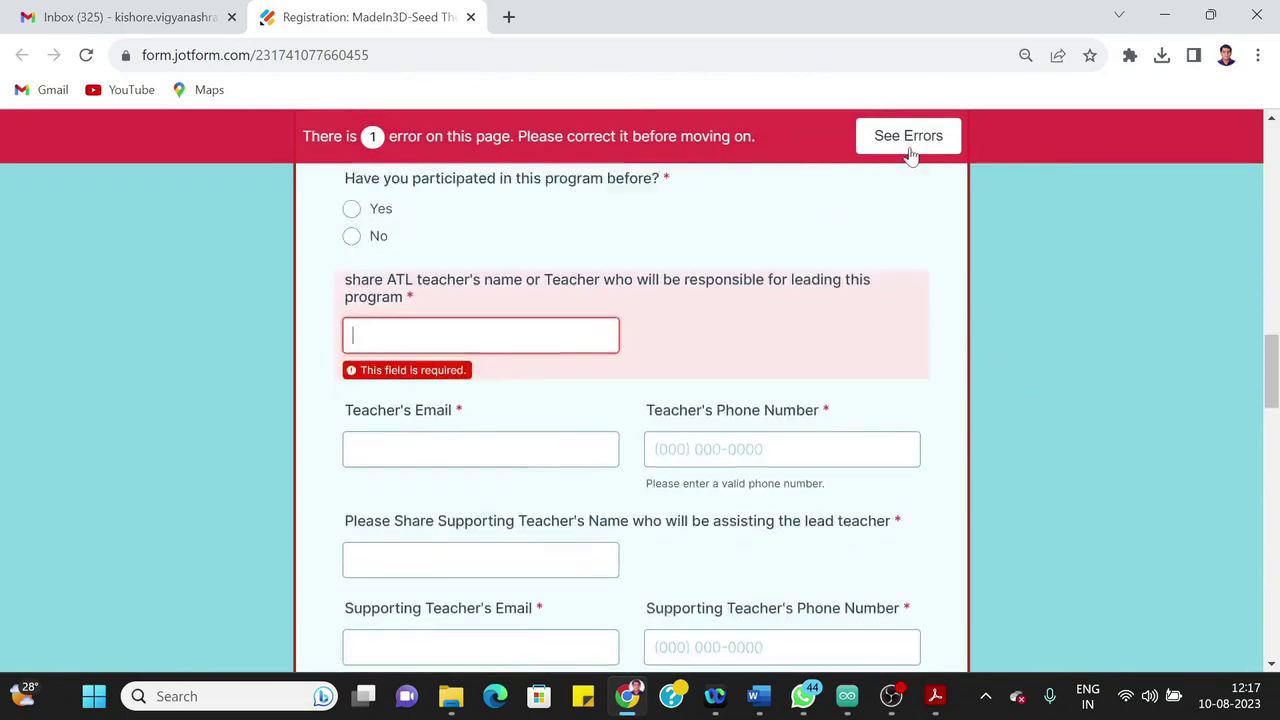
Bring the Infrastructure Availability PDF forward in Adobe Acrobat Reader.
scroll(843, 450, down, 5)
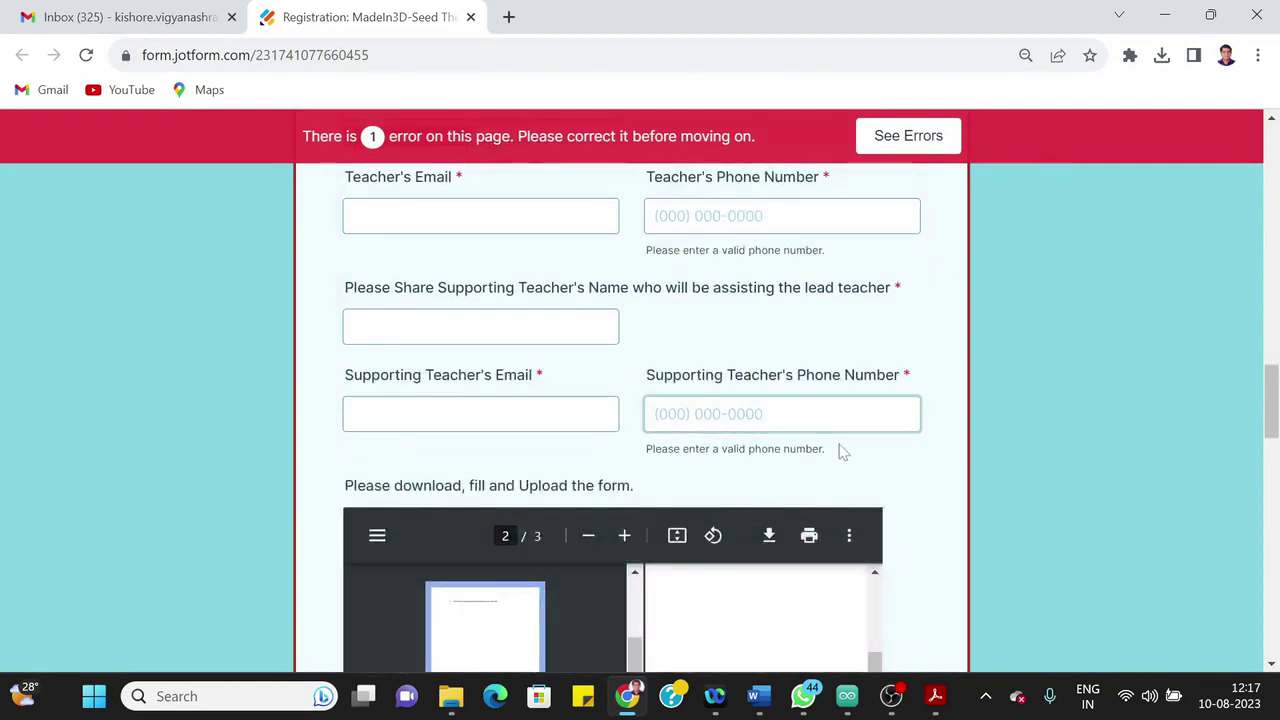
scroll(814, 452, down, 3)
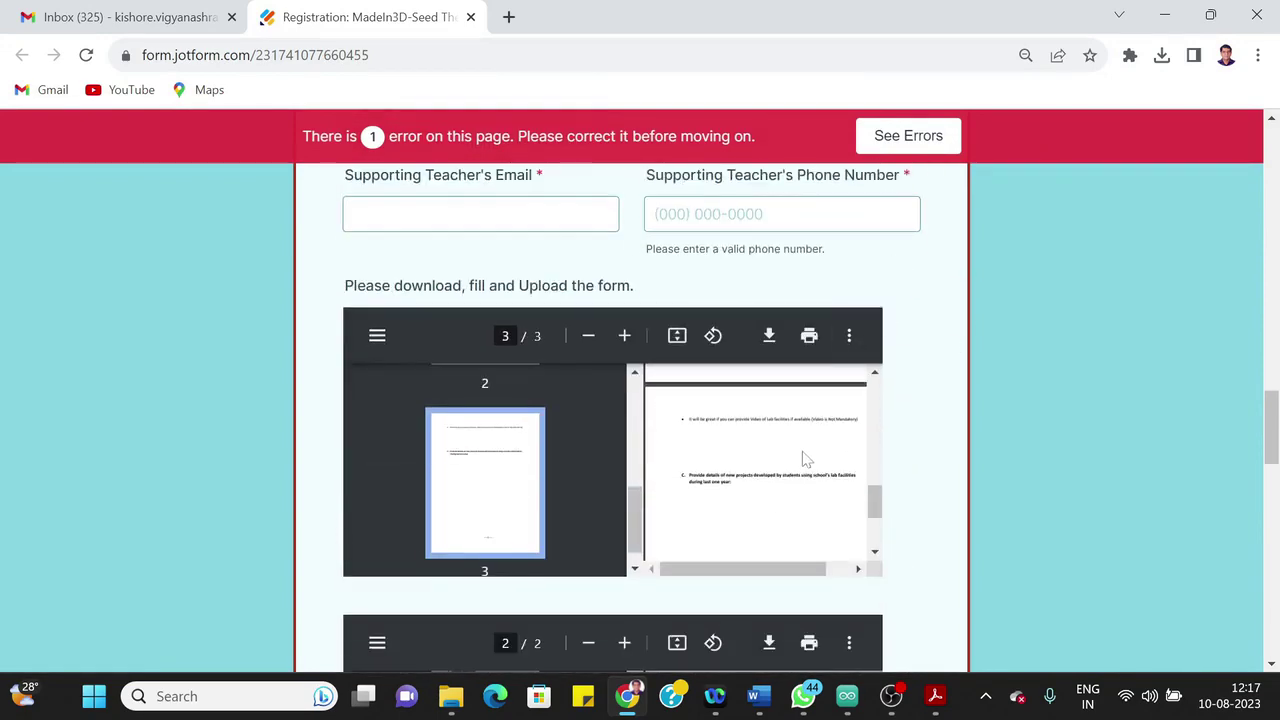
scroll(903, 408, down, 3)
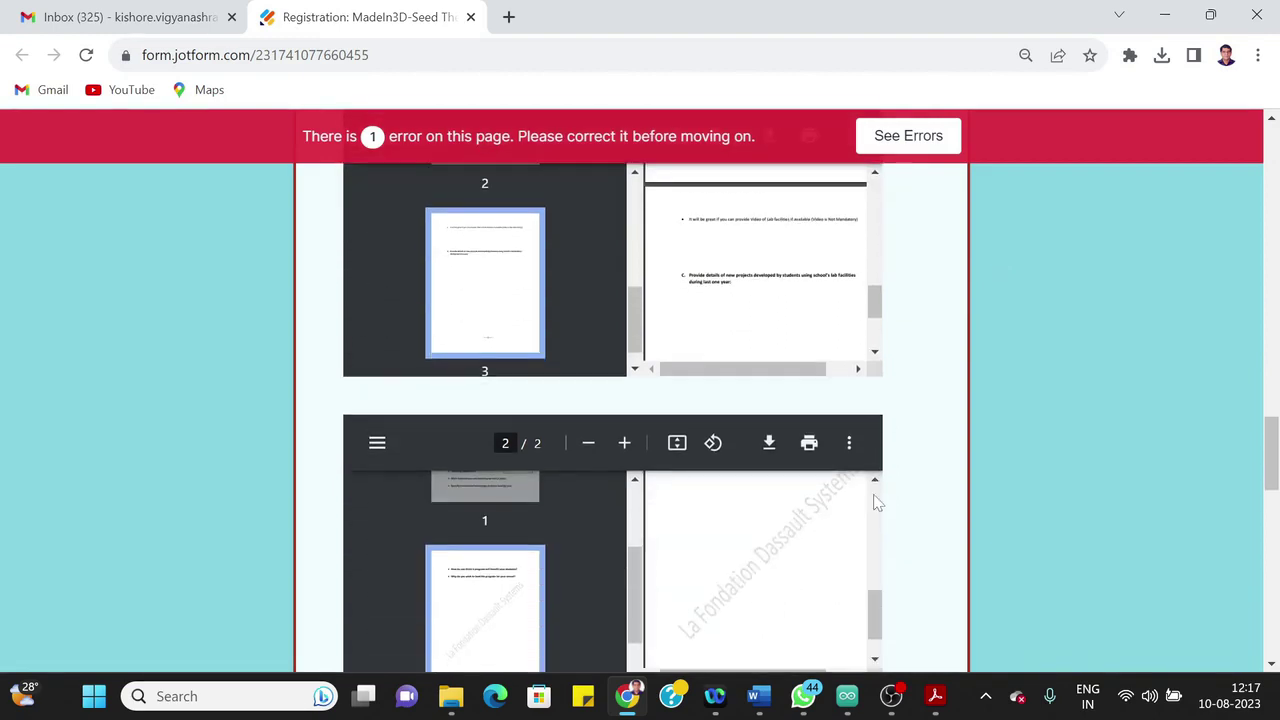
scroll(874, 502, down, 1)
scroll(716, 591, down, 1)
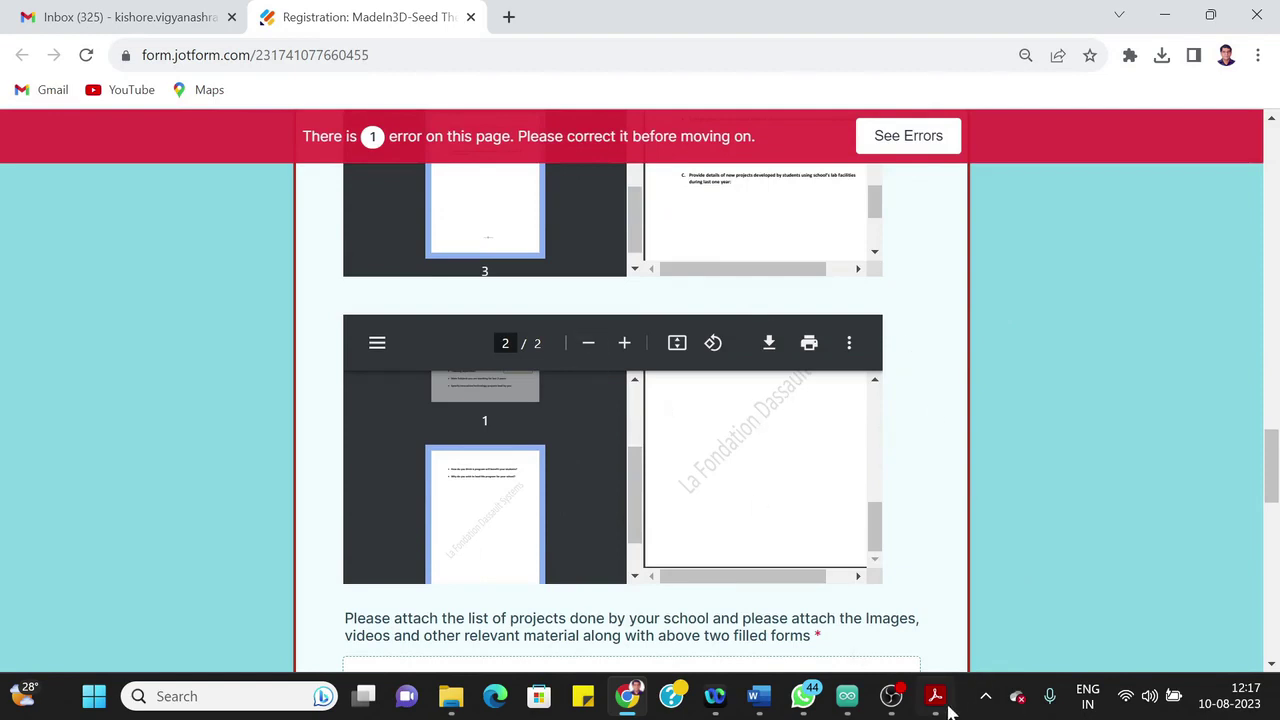
mouse_move(950, 710)
click(929, 623)
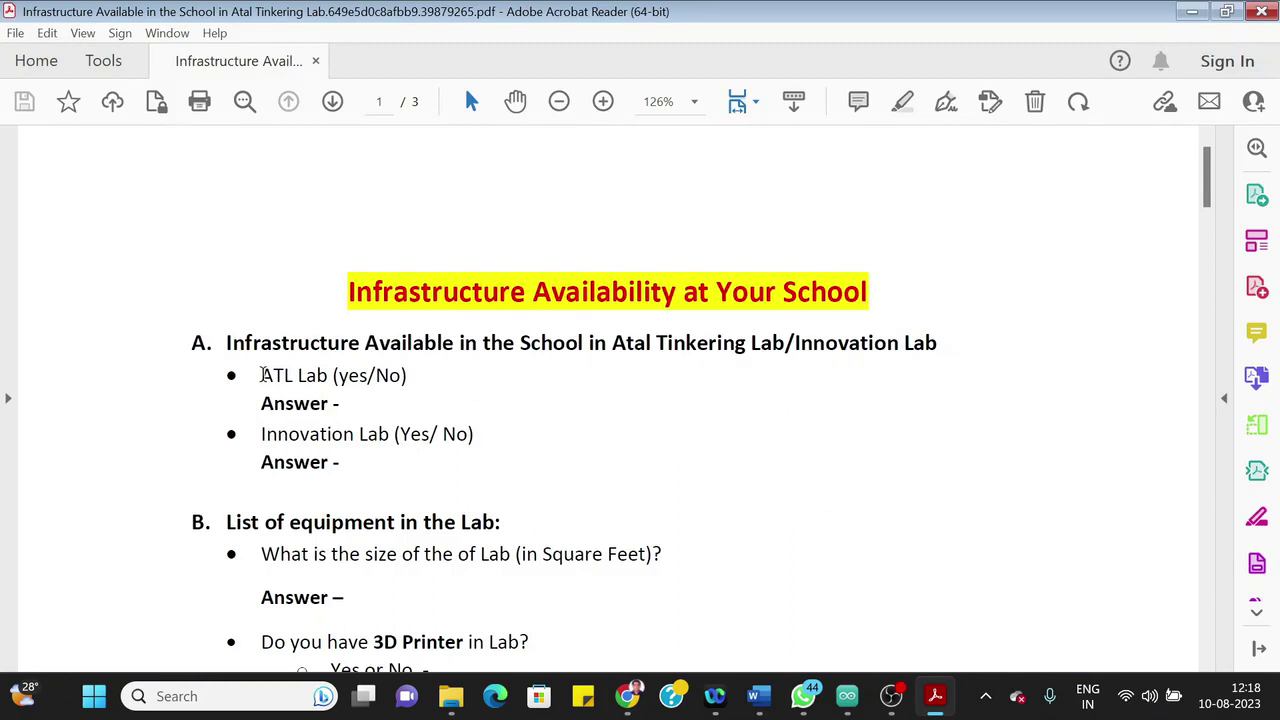
drag(262, 375, 430, 434)
click(416, 466)
scroll(352, 512, down, 2)
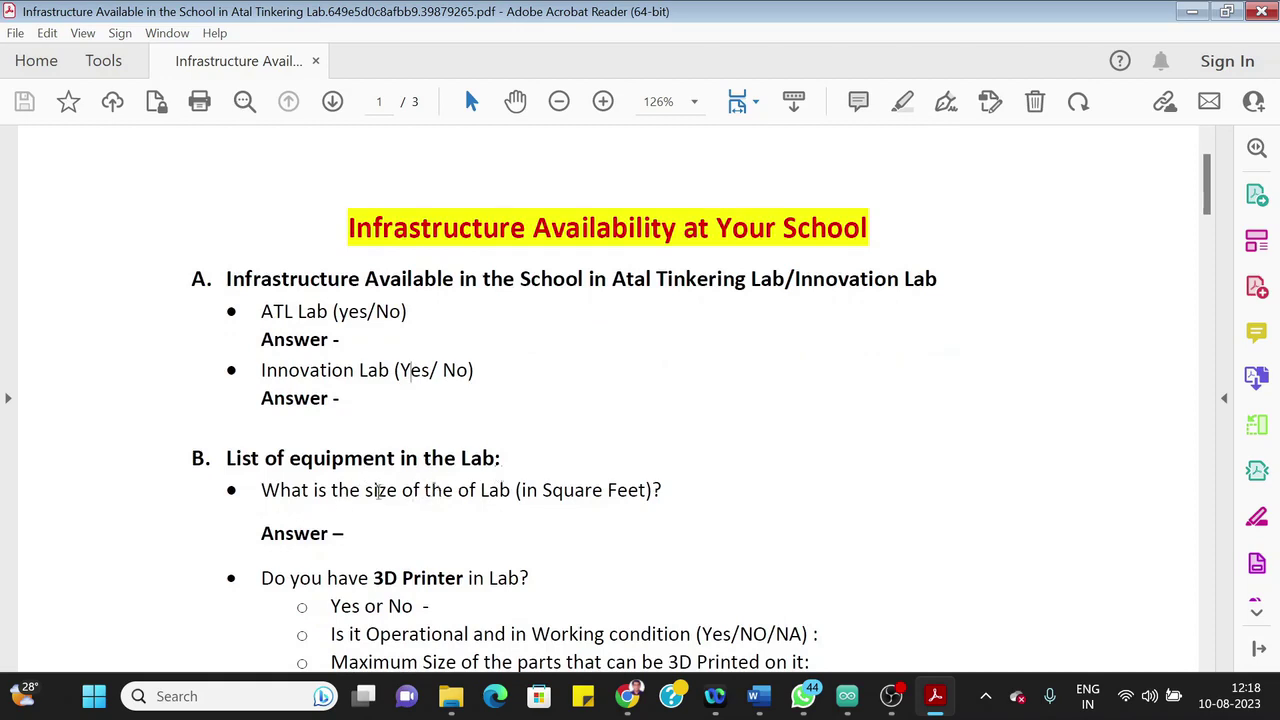
drag(262, 490, 684, 508)
click(430, 531)
scroll(428, 531, down, 3)
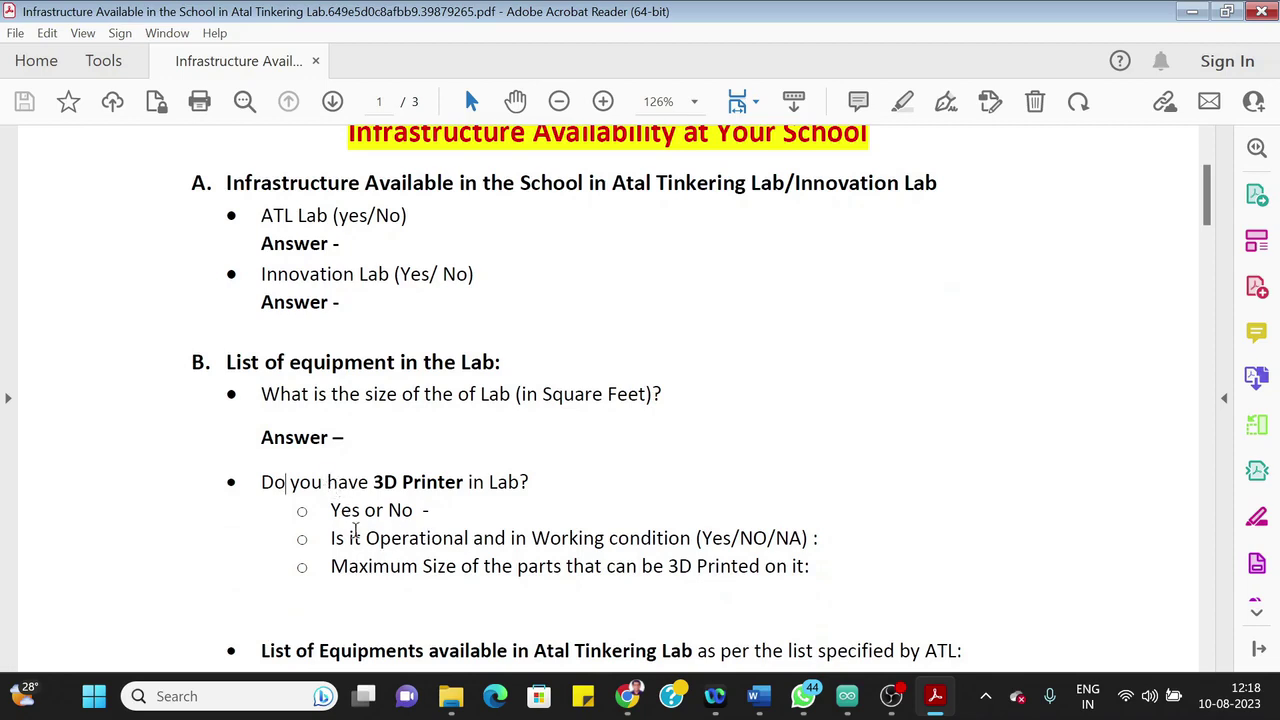
scroll(331, 511, down, 2)
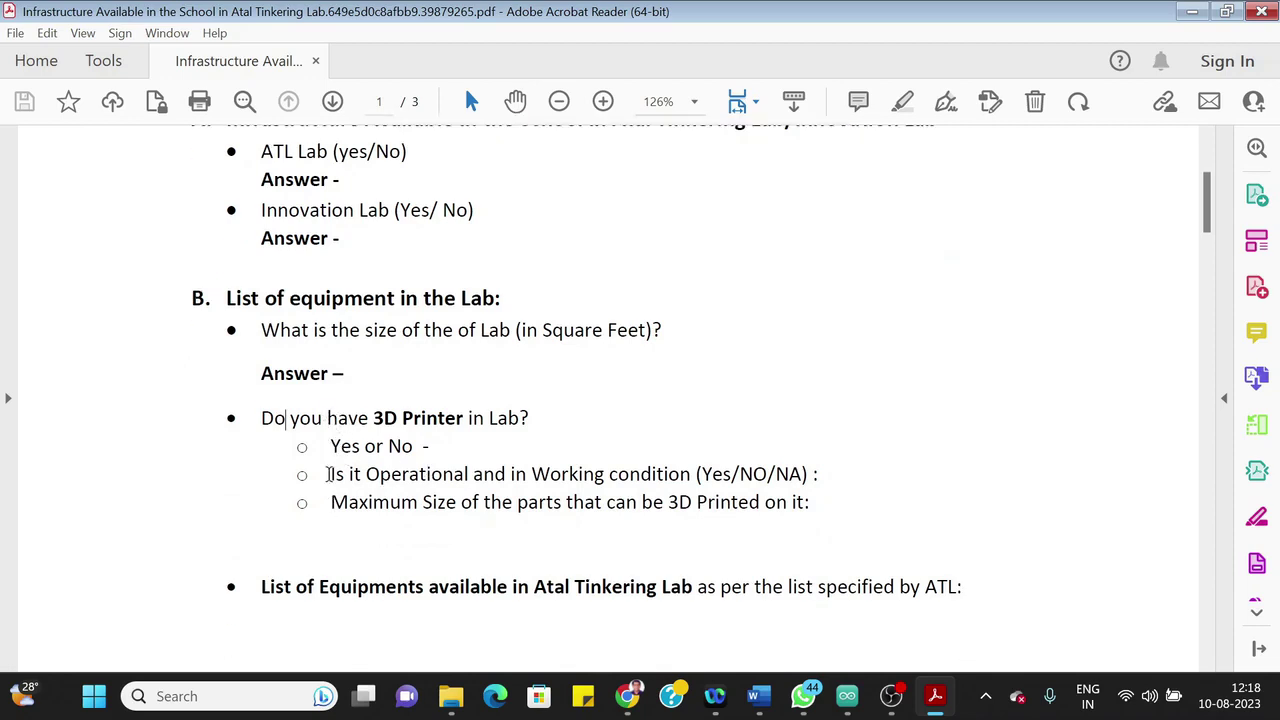
drag(331, 474, 808, 474)
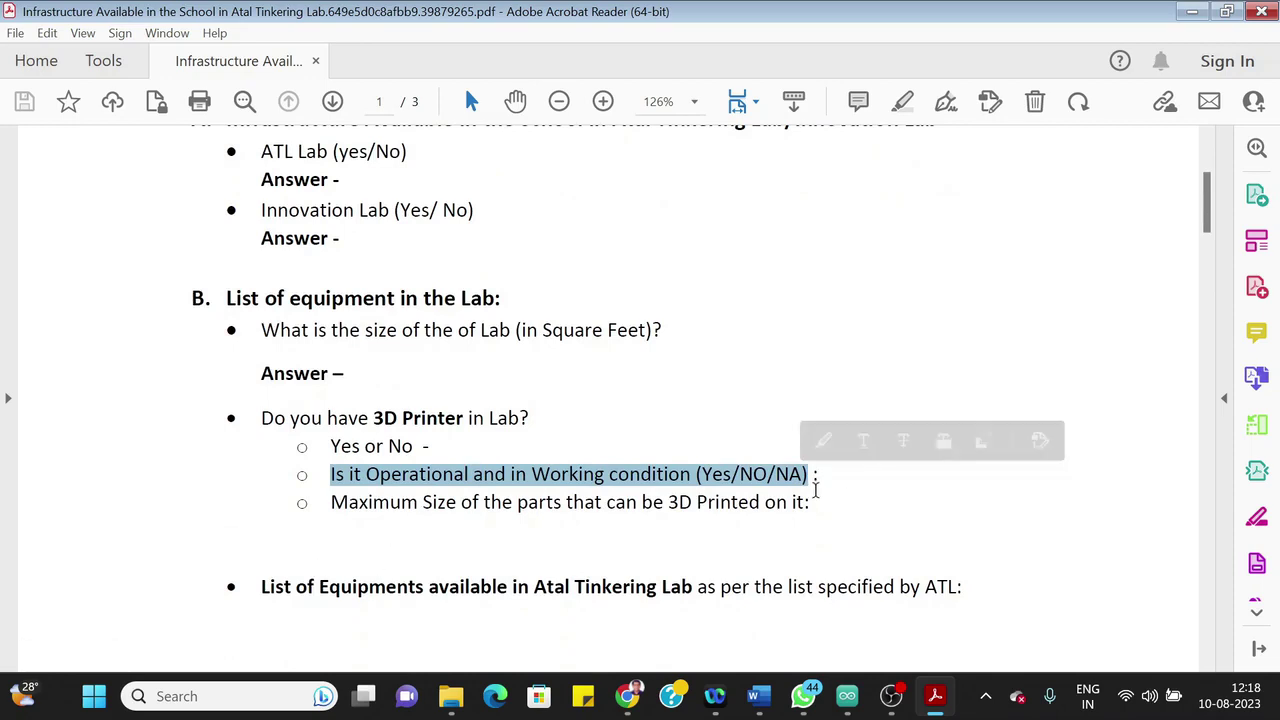
click(450, 458)
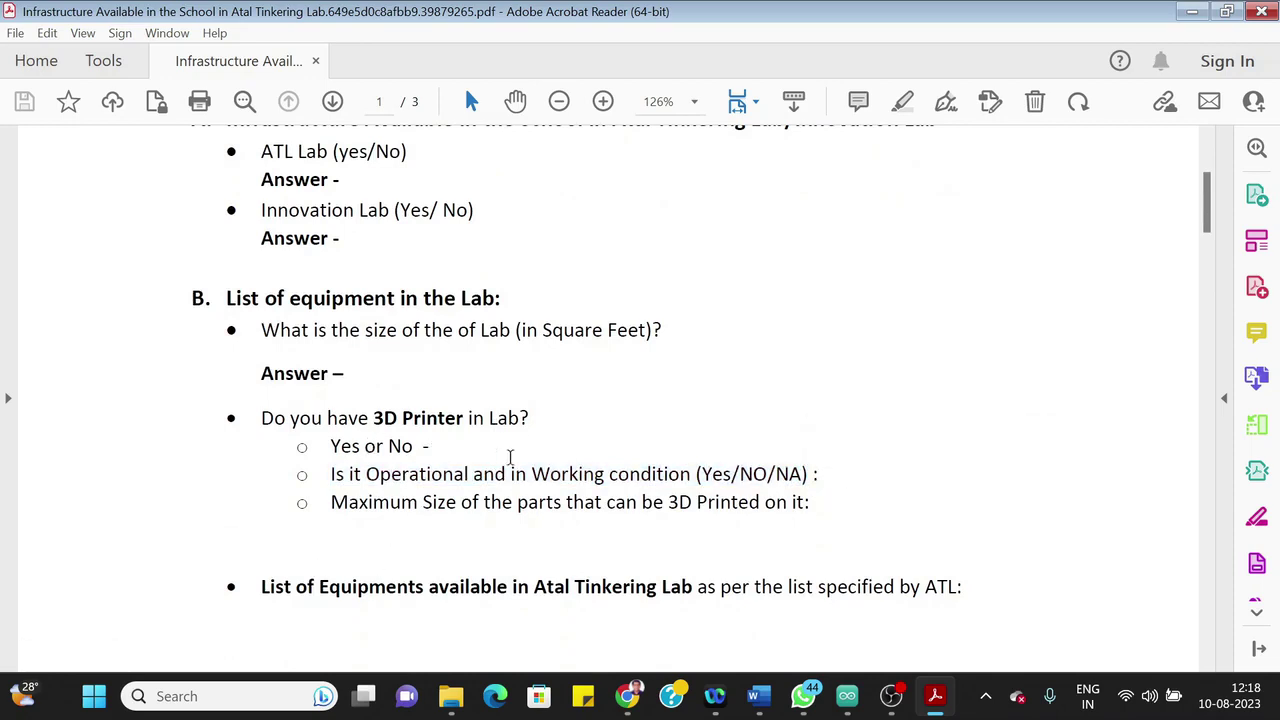
click(818, 472)
key(ctrl+shift+Right)
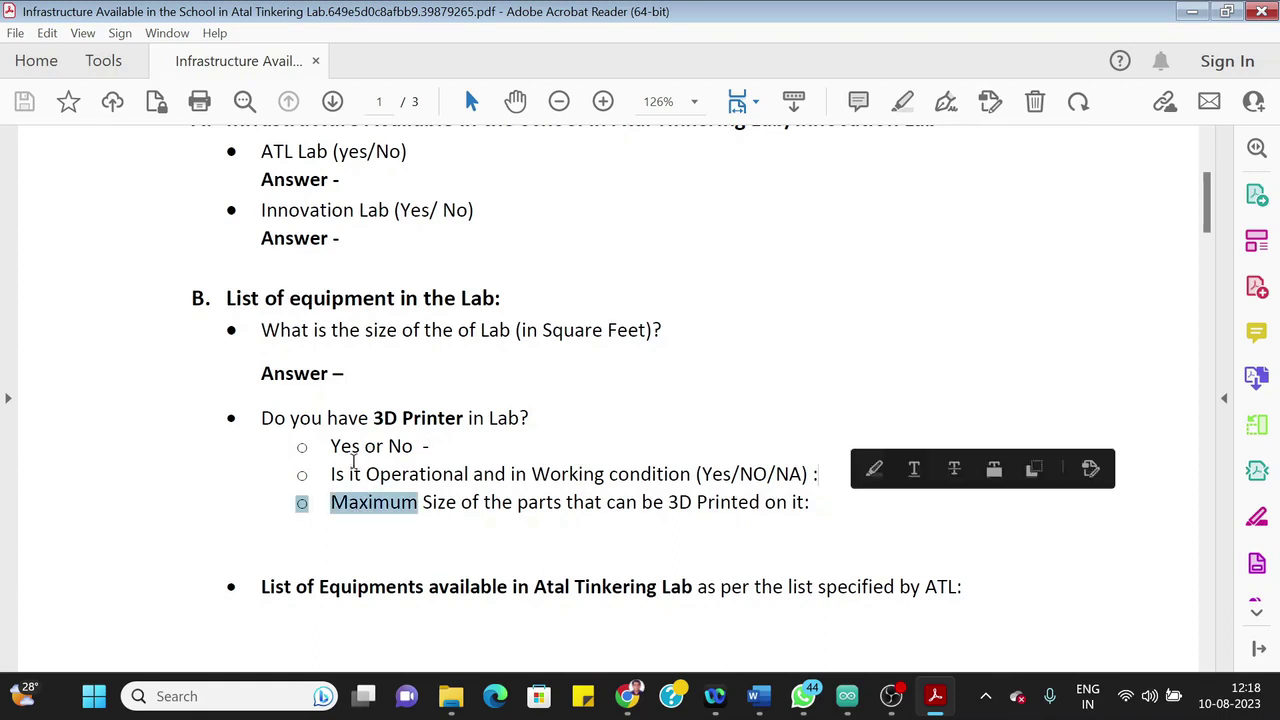
drag(333, 474, 808, 476)
scroll(358, 555, down, 1)
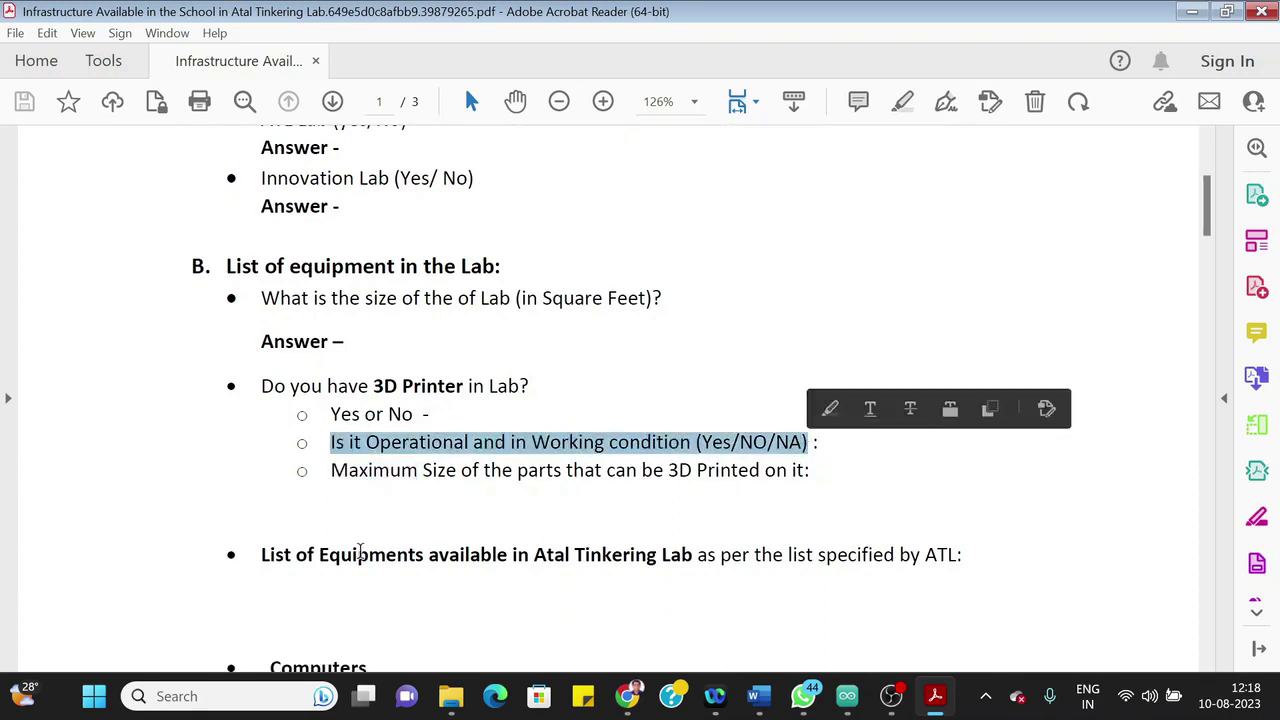
drag(331, 472, 816, 480)
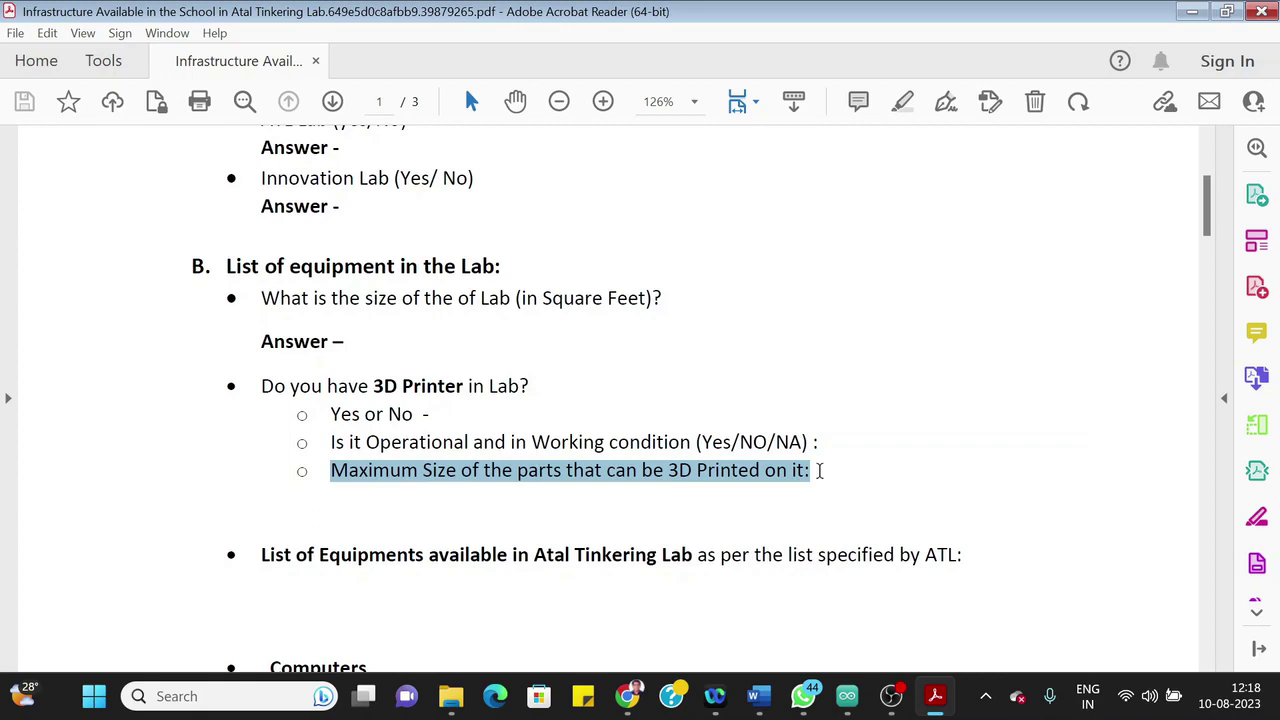
scroll(819, 470, down, 1)
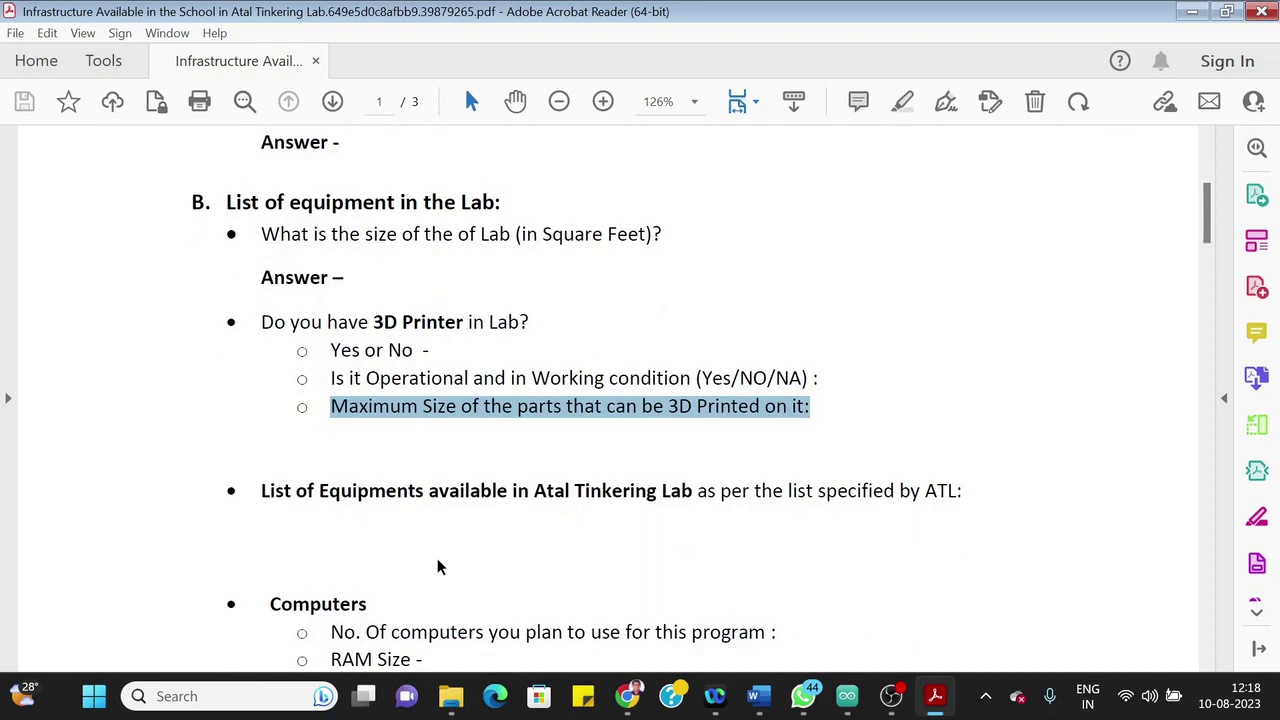
scroll(434, 558, down, 1)
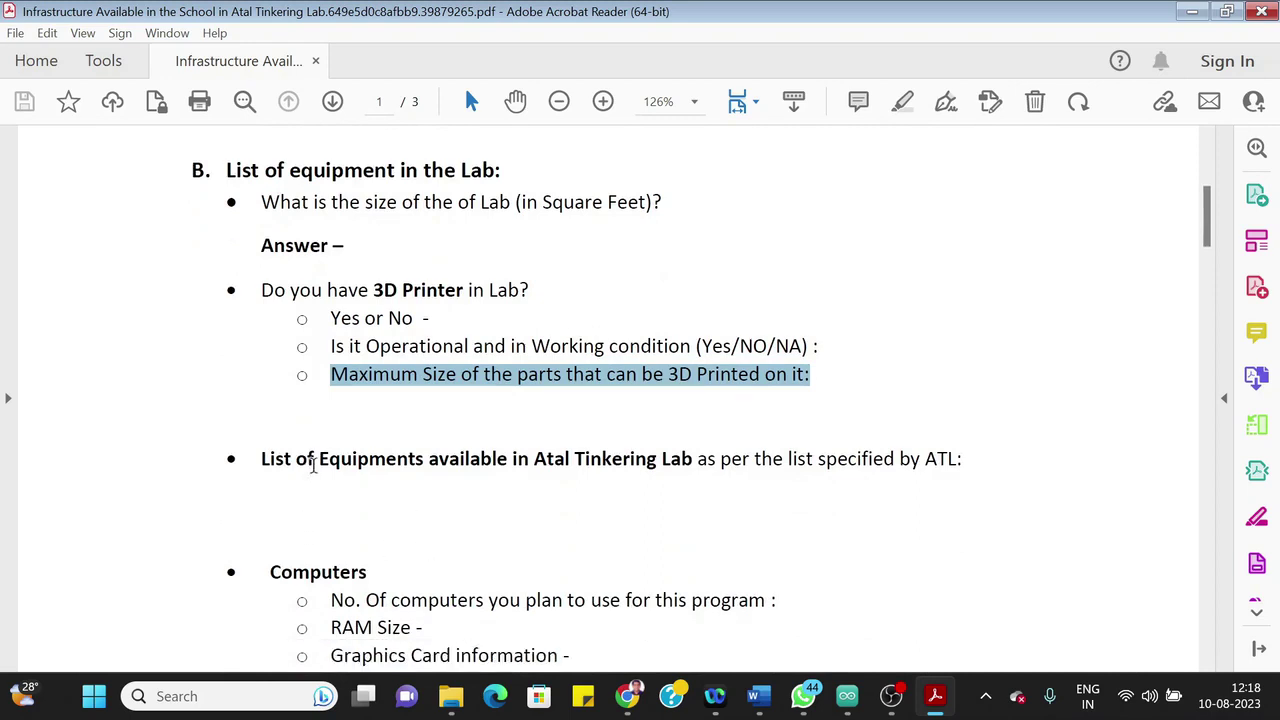
drag(314, 466, 857, 481)
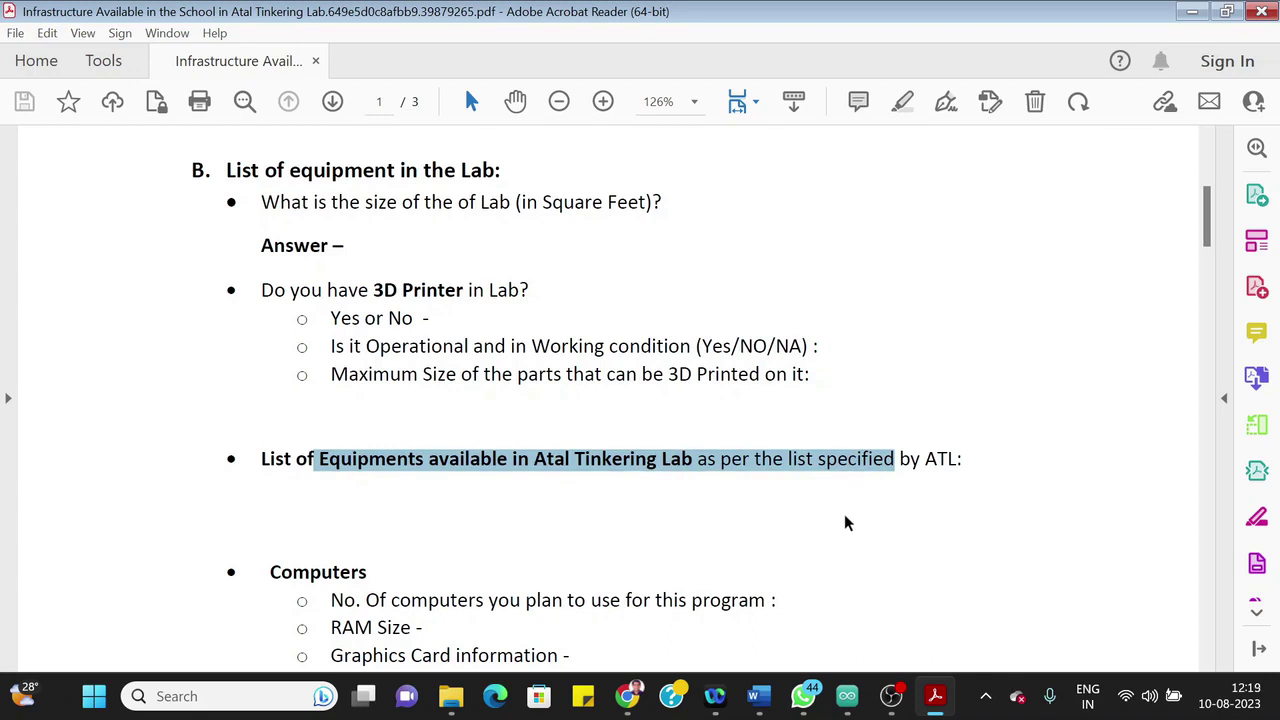
drag(270, 478, 397, 477)
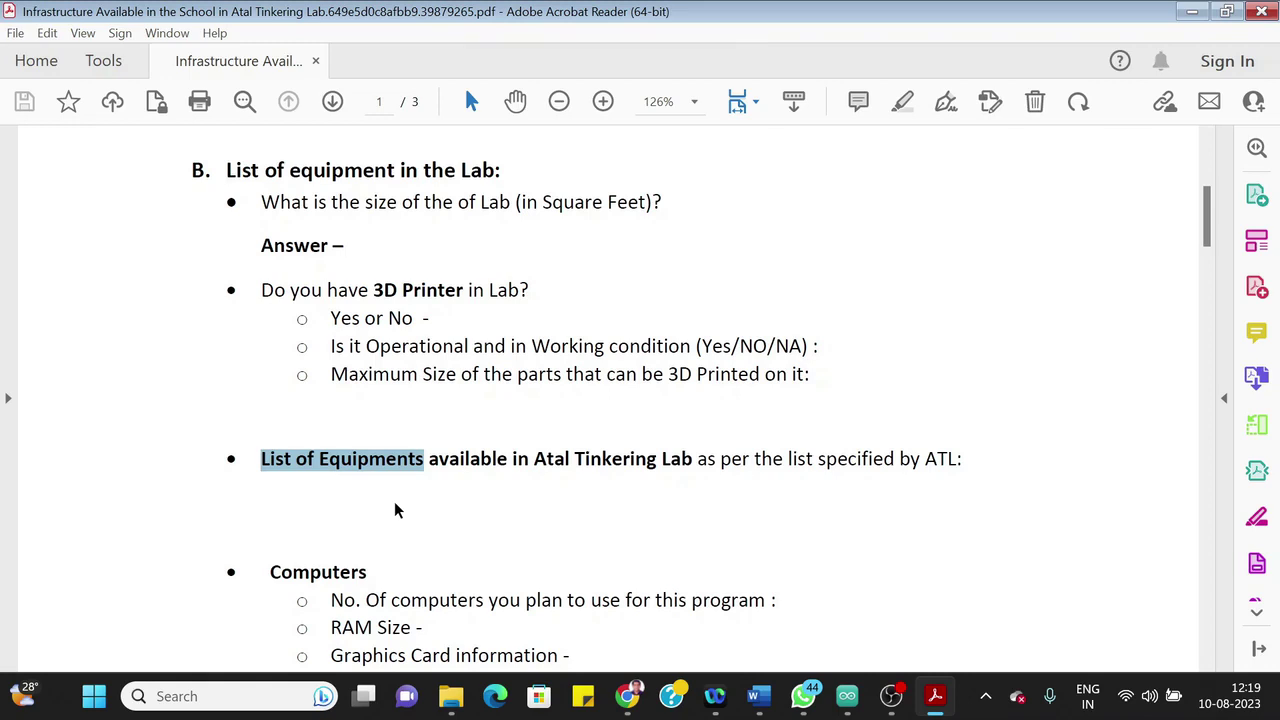
scroll(388, 568, down, 2)
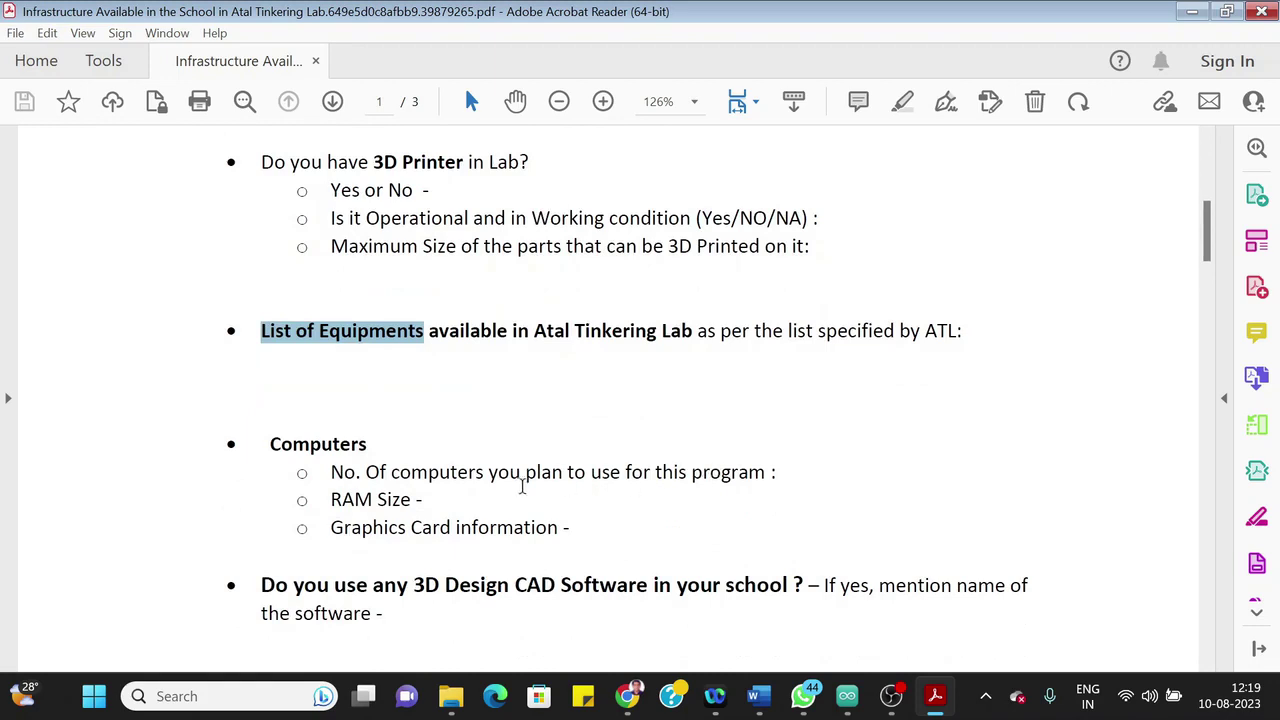
drag(334, 499, 426, 497)
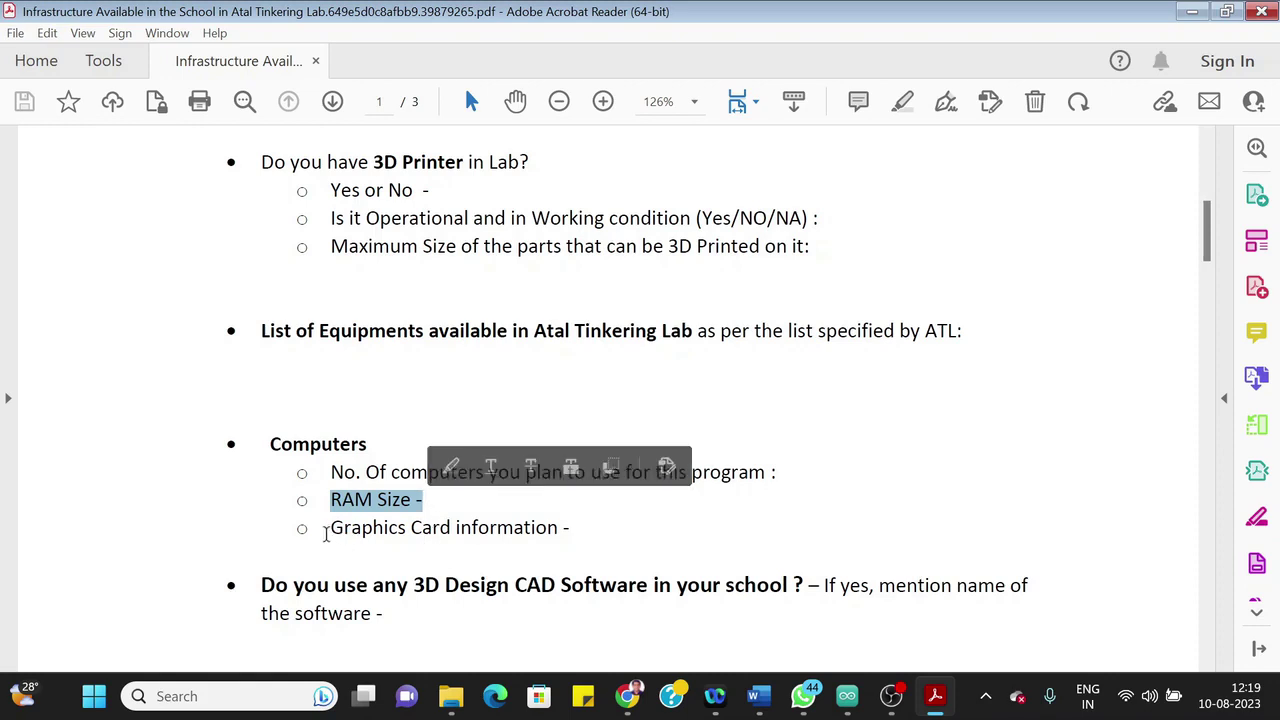
drag(330, 528, 591, 525)
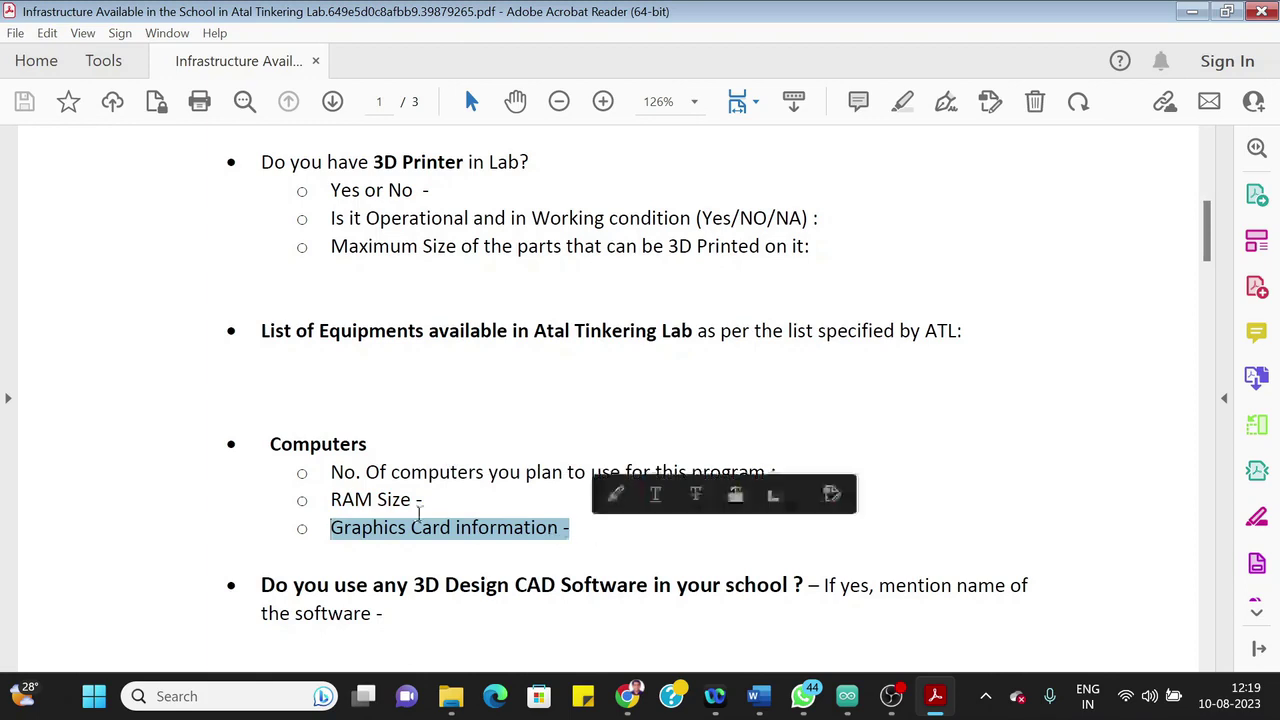
drag(333, 500, 573, 527)
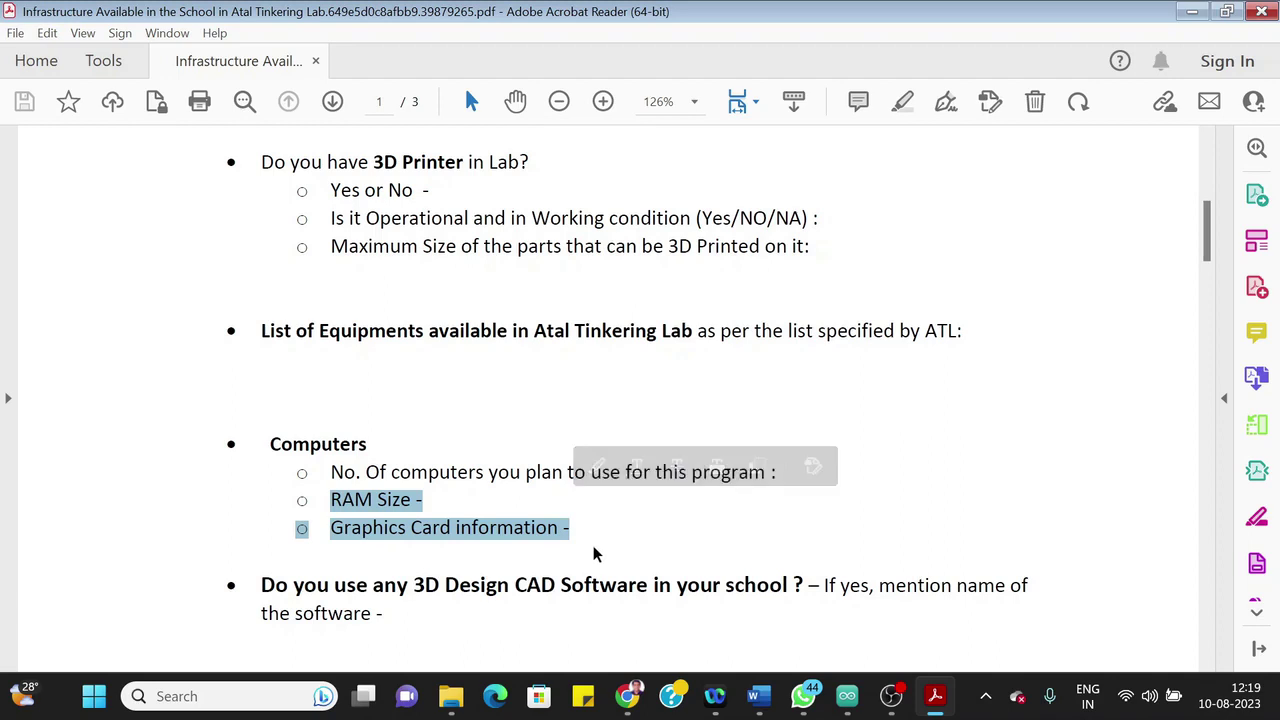
scroll(593, 545, down, 1)
click(576, 496)
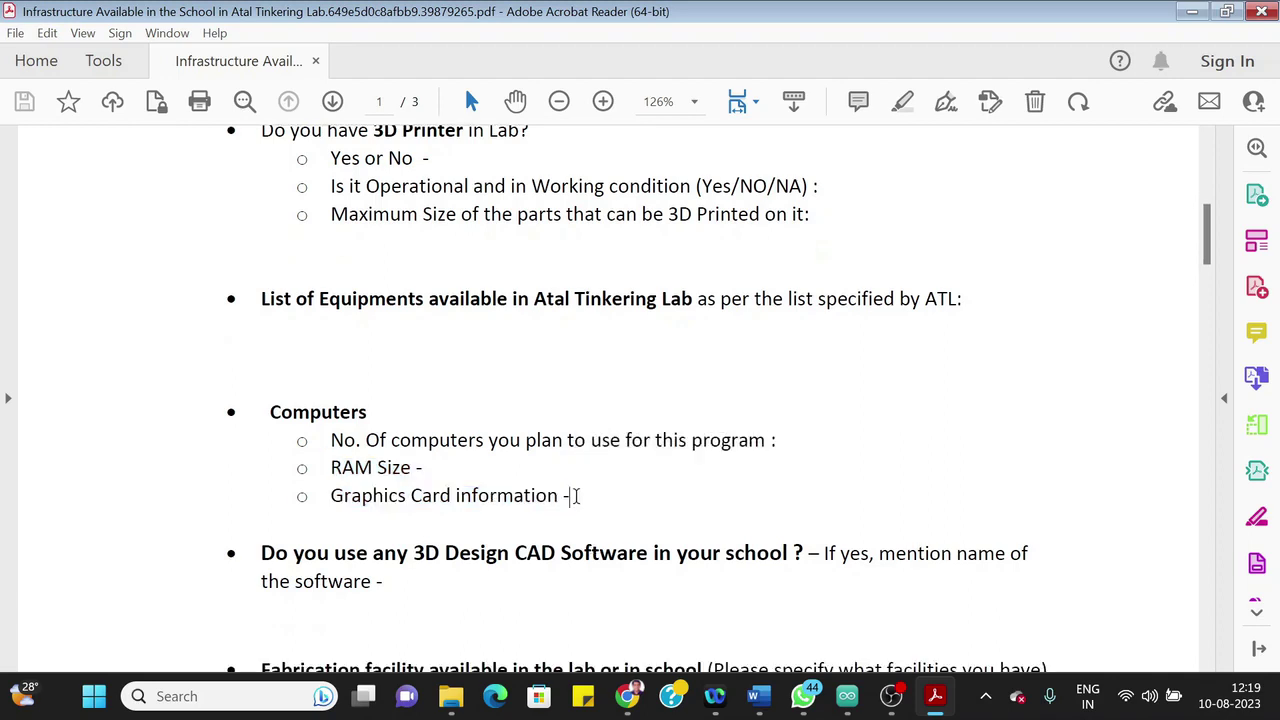
scroll(615, 510, down, 3)
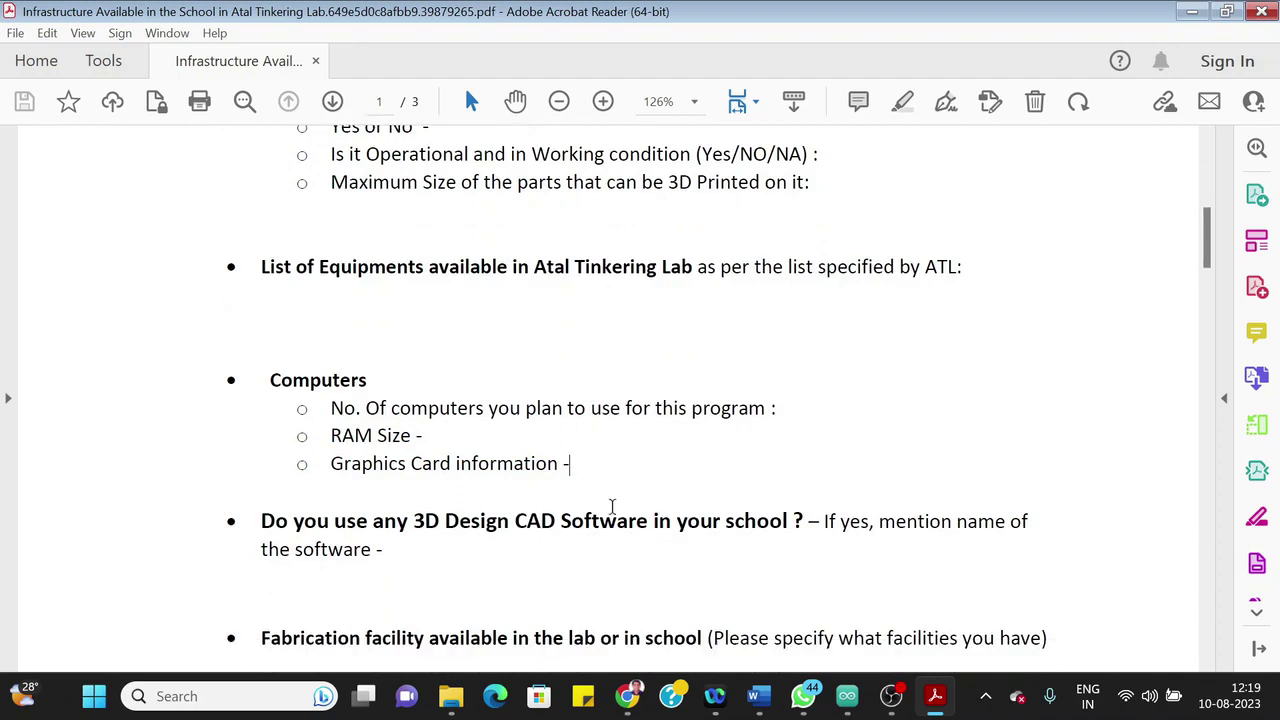
scroll(615, 515, down, 3)
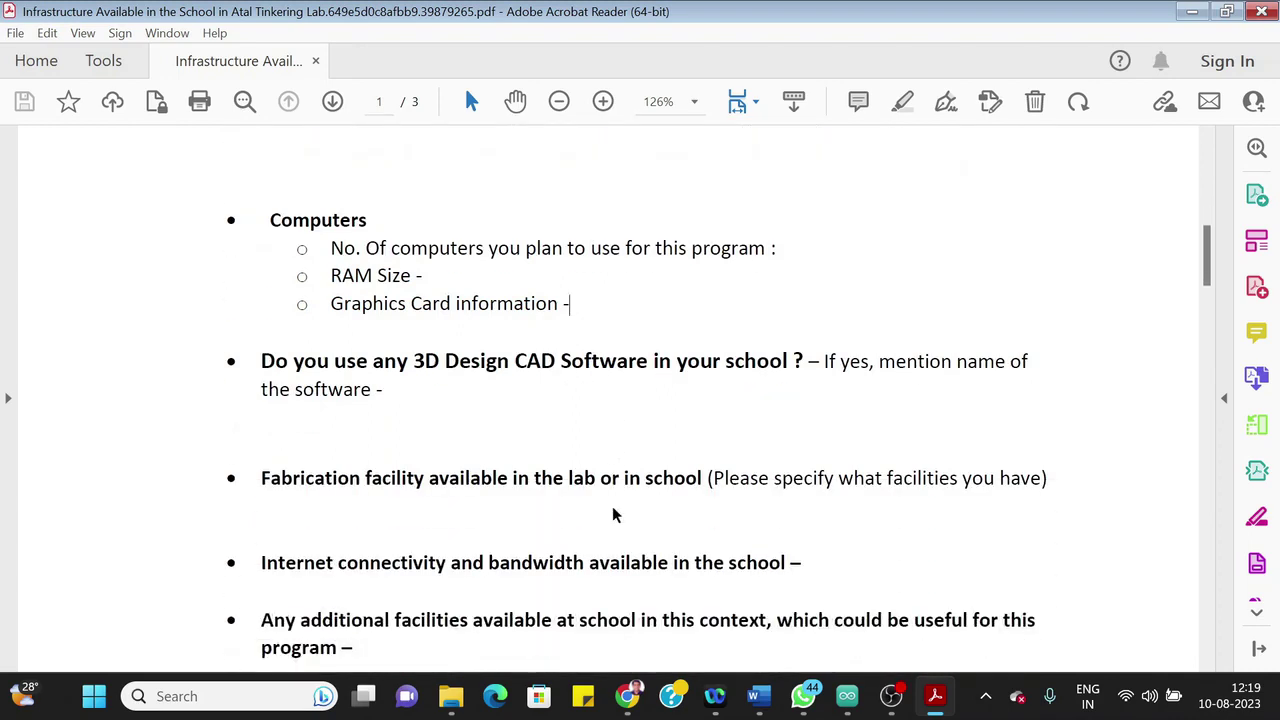
scroll(615, 515, down, 2)
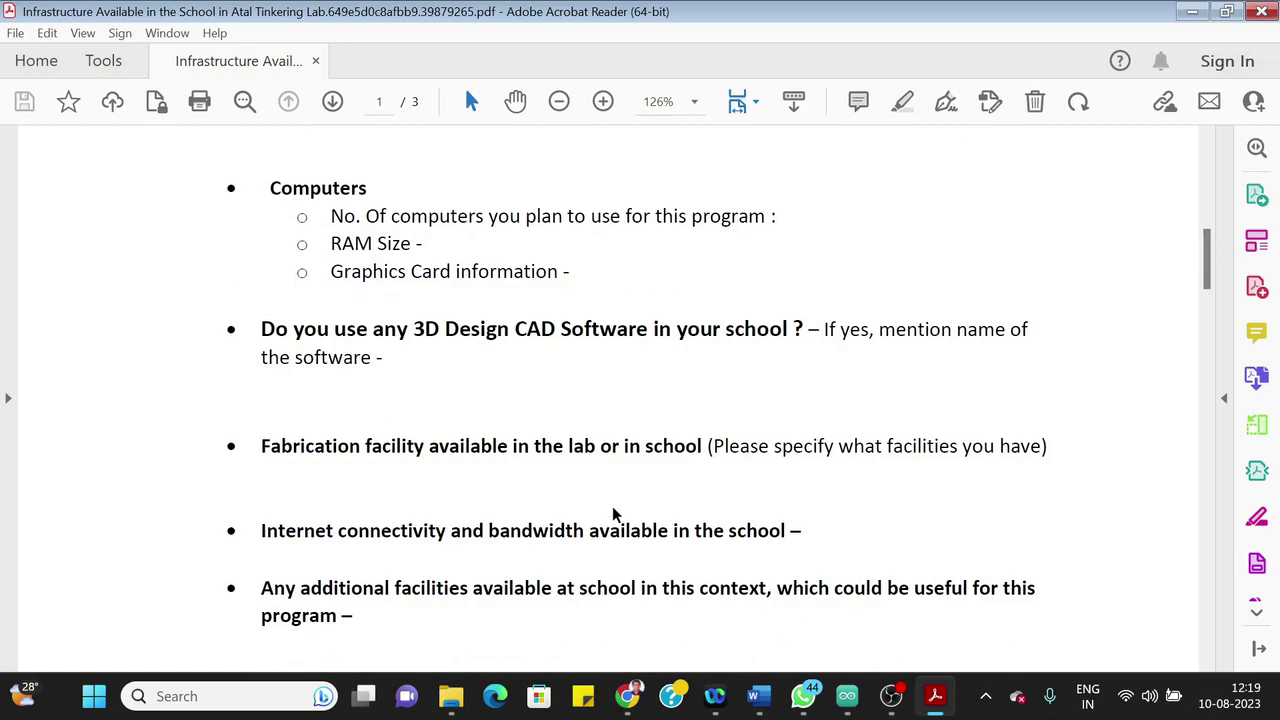
scroll(613, 508, down, 1)
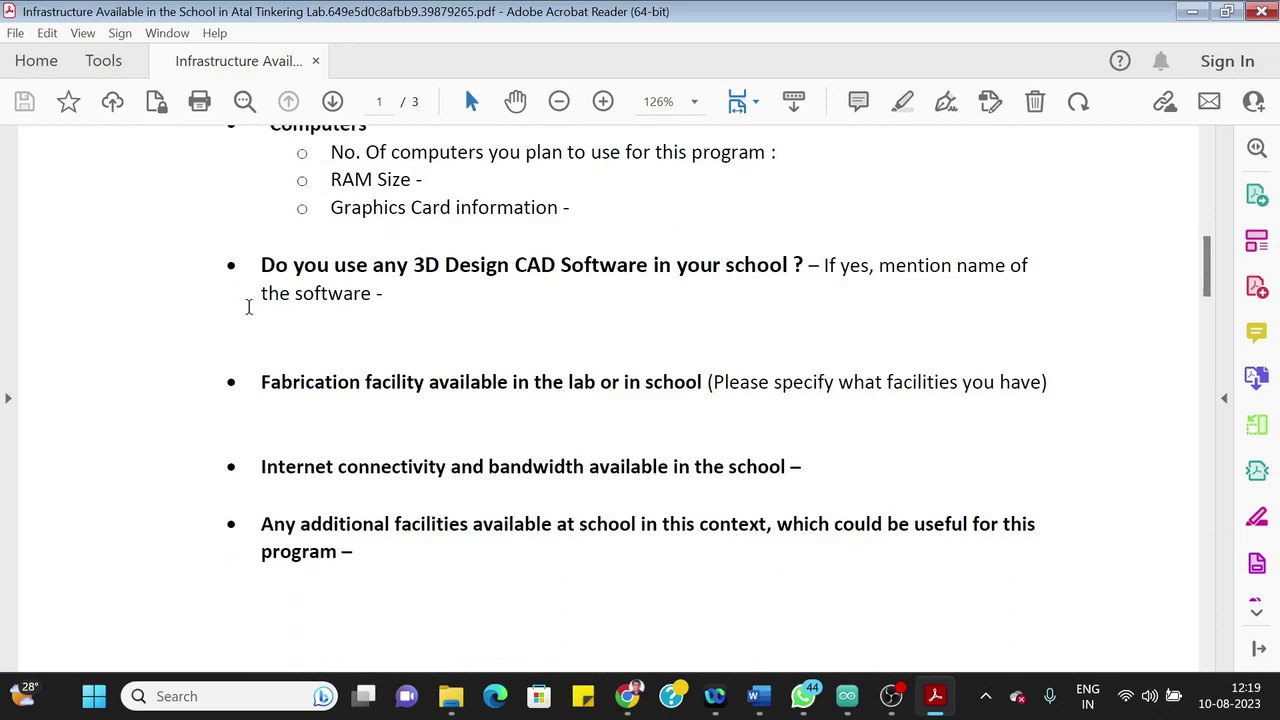
scroll(250, 312, down, 1)
mouse_move(294, 236)
mouse_down()
mouse_move(512, 240)
mouse_move(857, 274)
mouse_move(780, 291)
mouse_up()
click(353, 316)
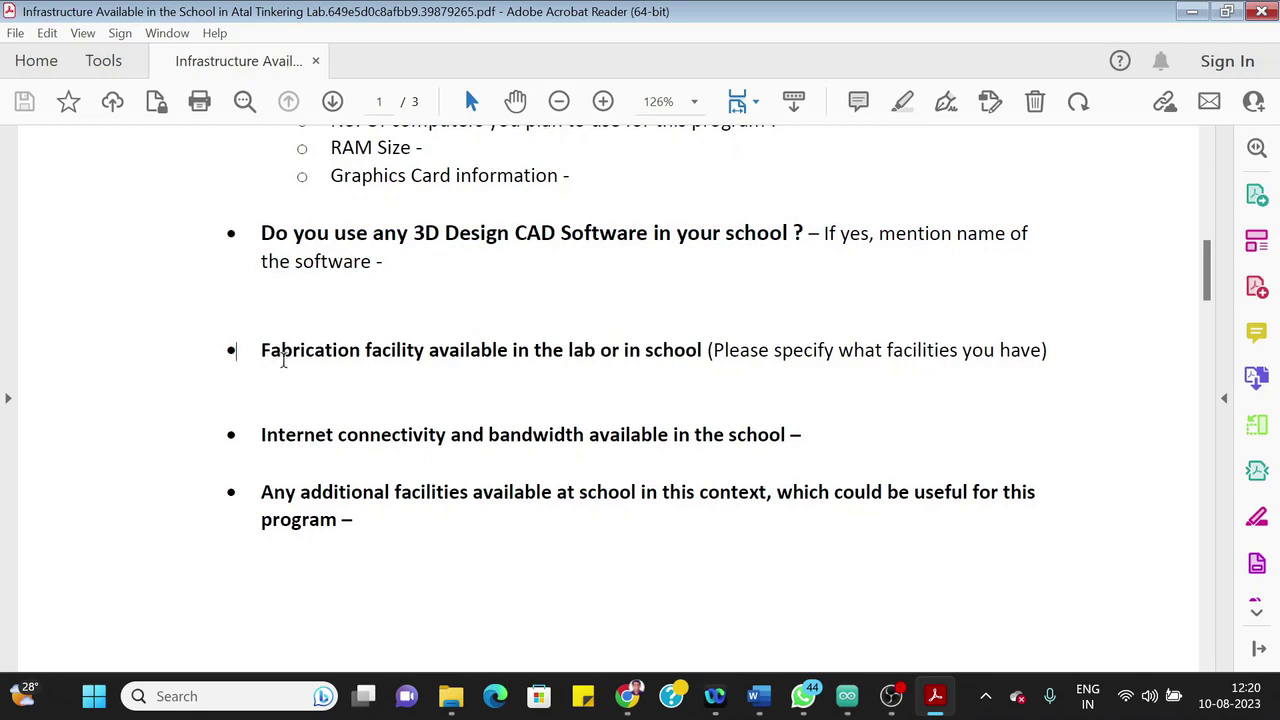
drag(261, 350, 667, 361)
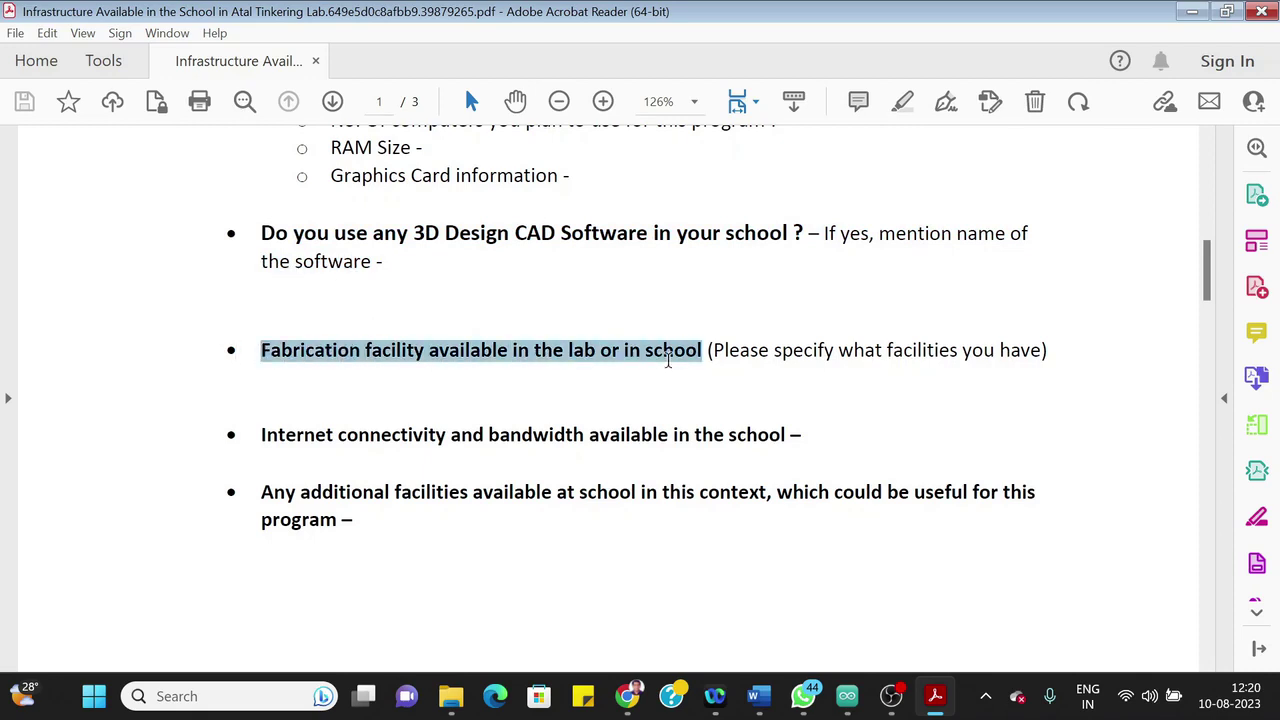
click(288, 376)
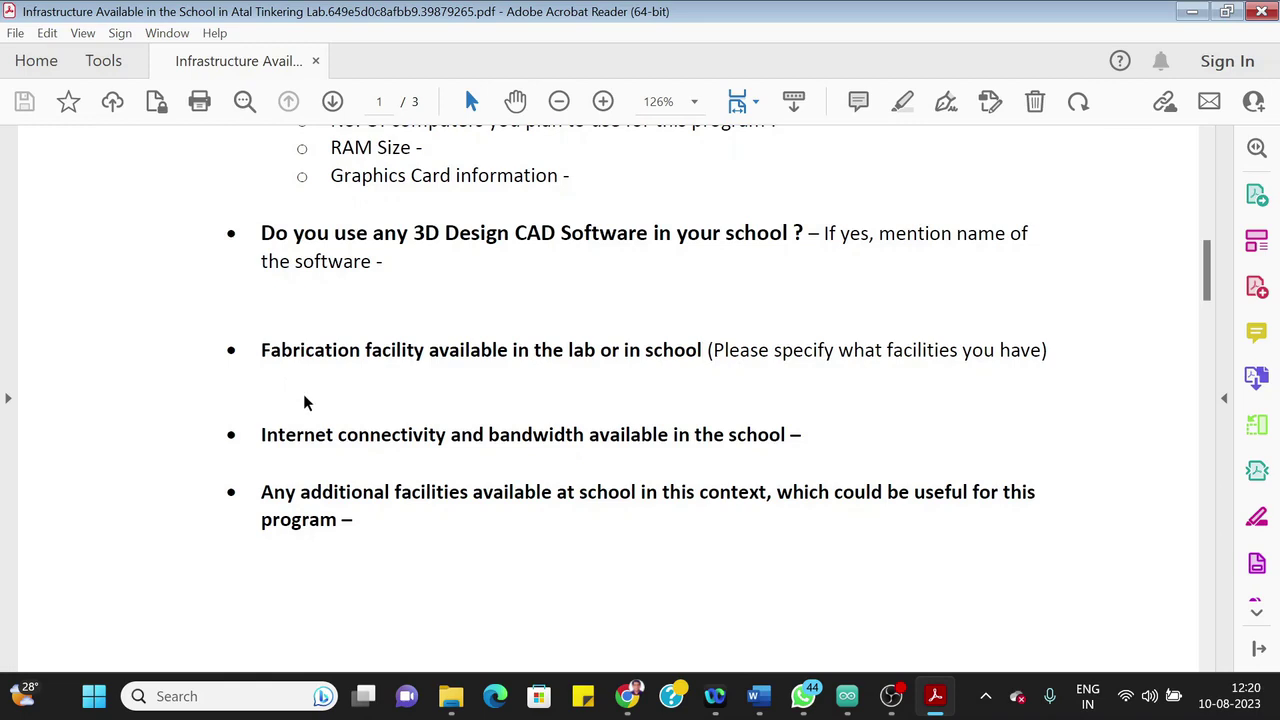
scroll(310, 410, down, 1)
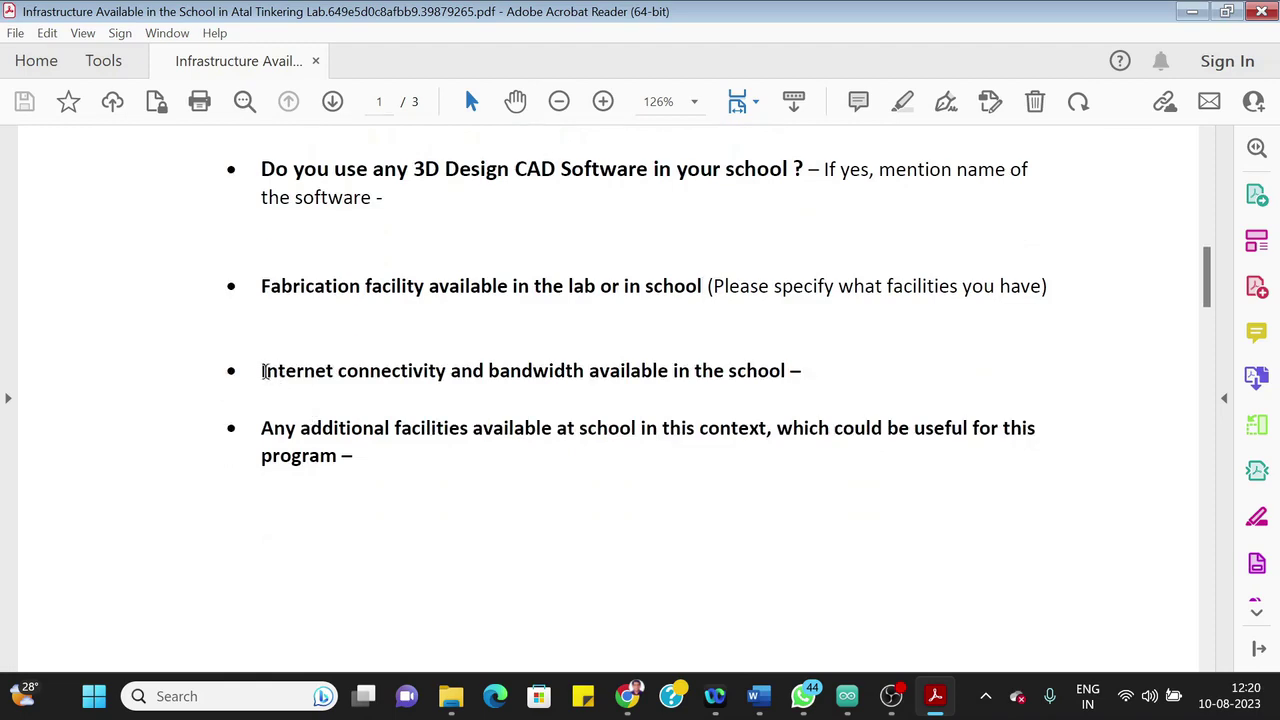
drag(265, 371, 834, 376)
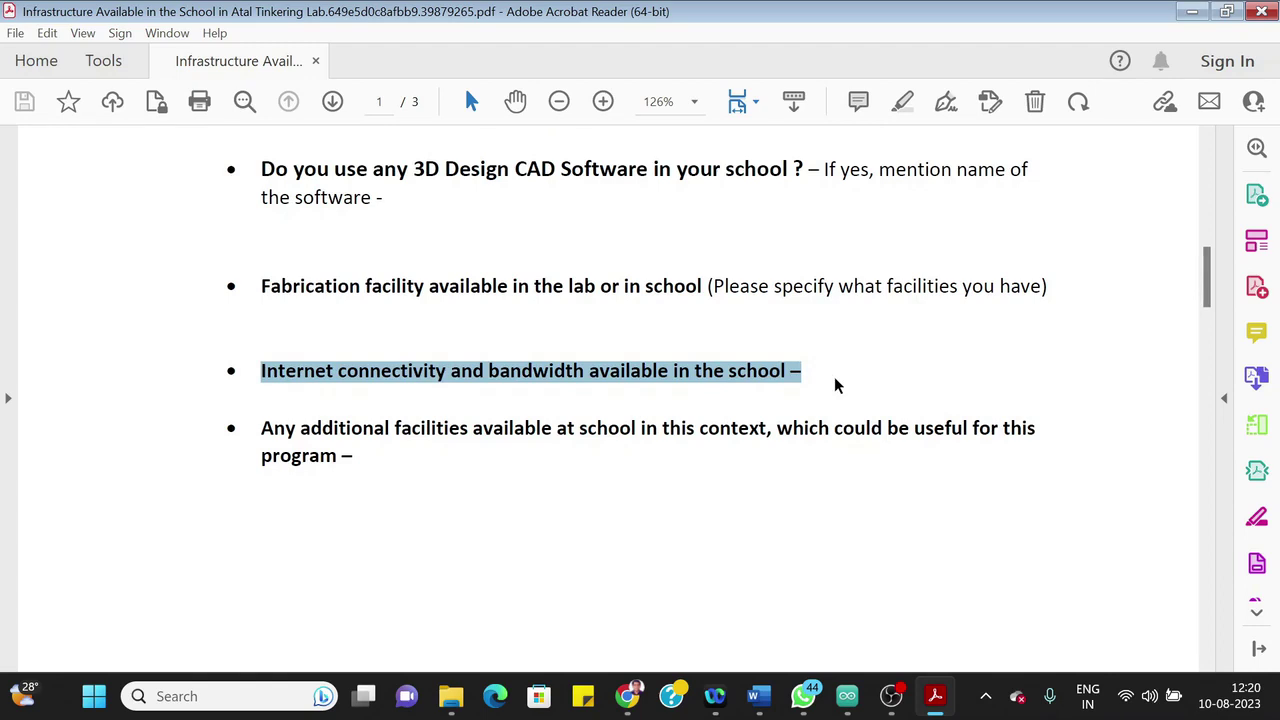
scroll(834, 376, down, 1)
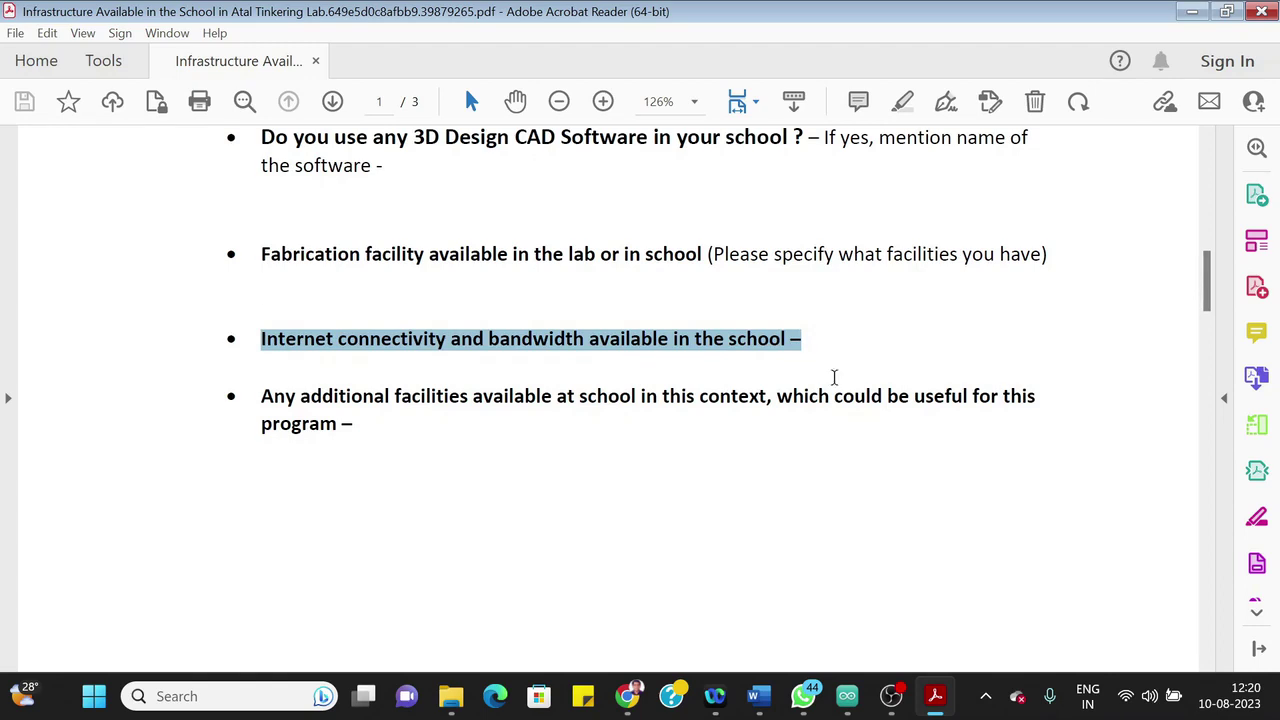
scroll(834, 376, down, 4)
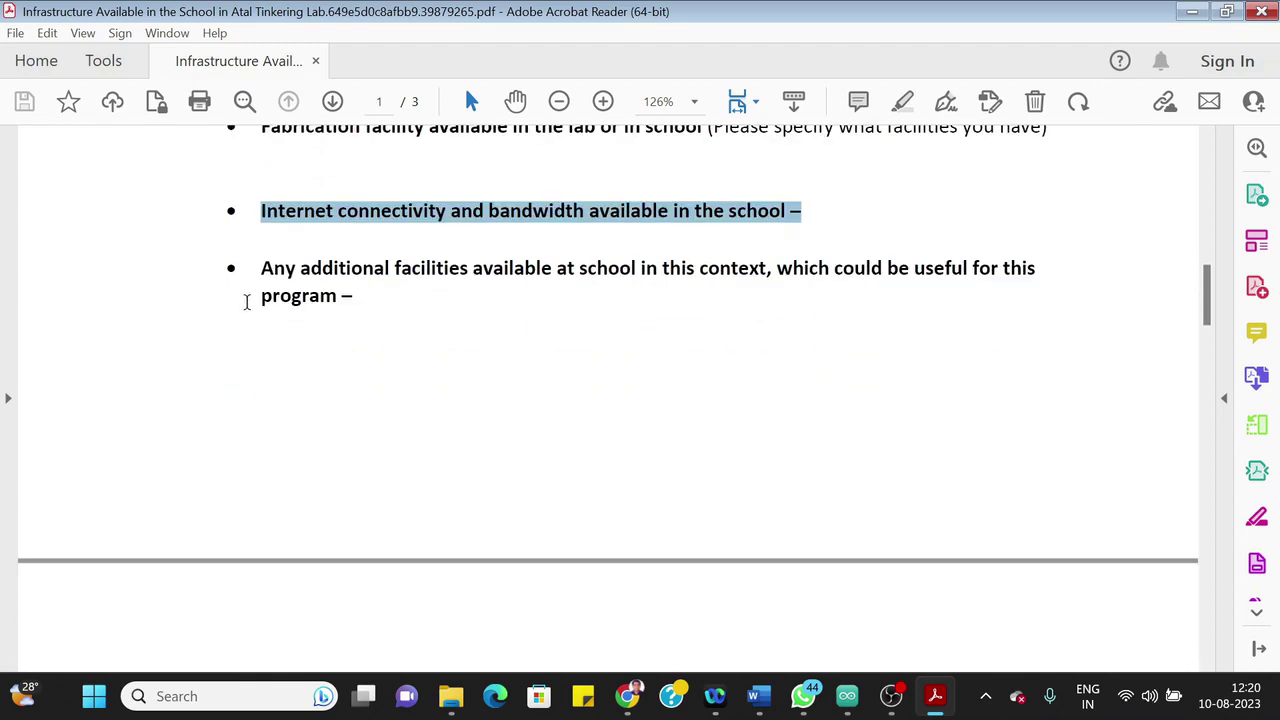
drag(263, 270, 329, 268)
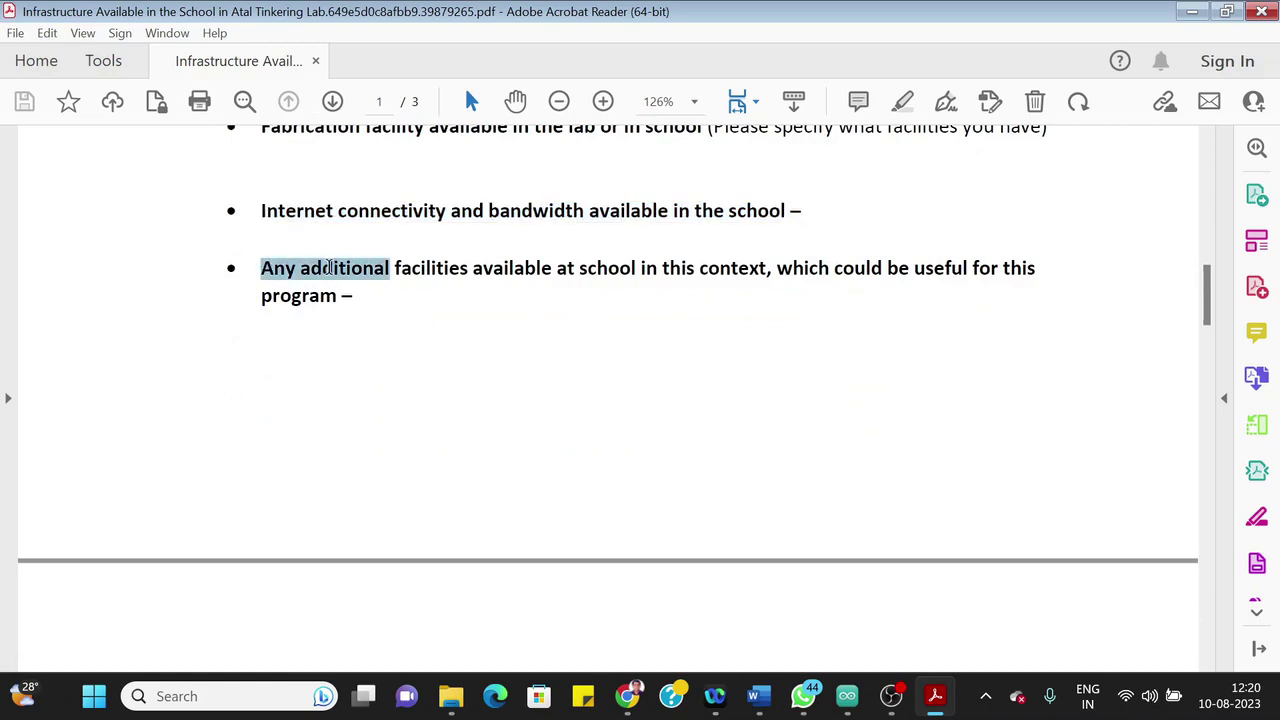
drag(329, 268, 352, 300)
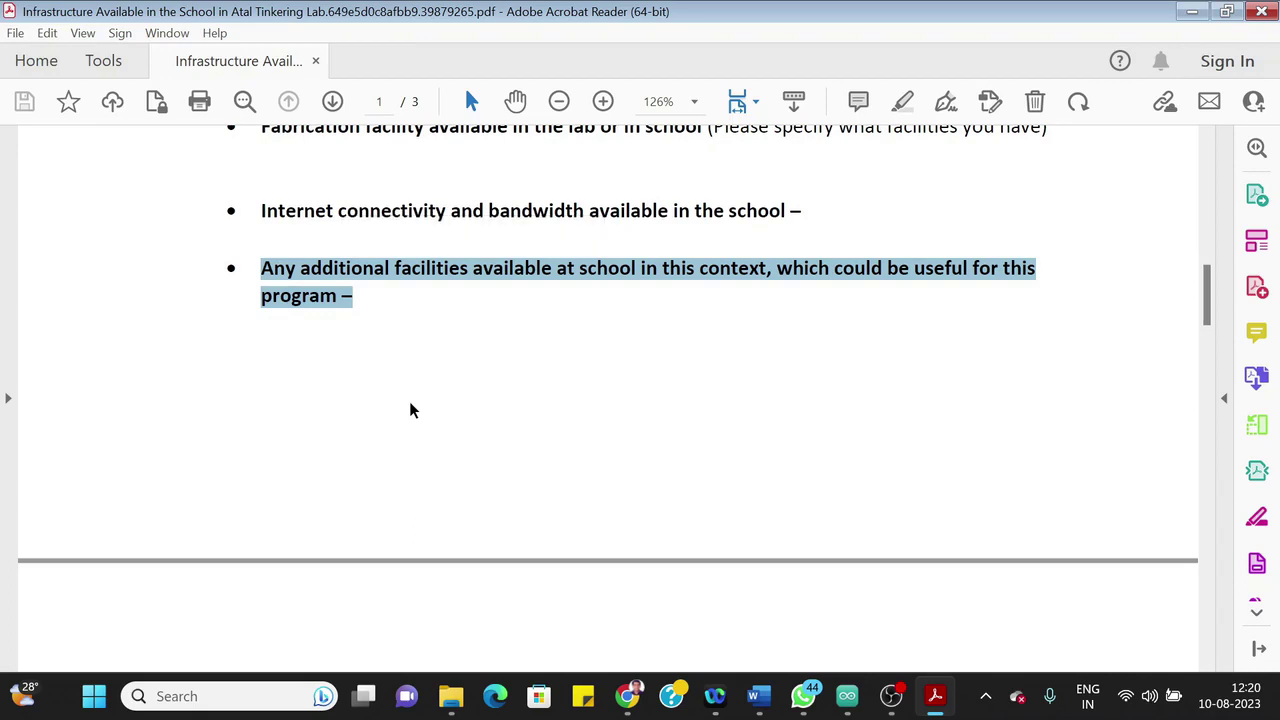
scroll(410, 403, down, 1)
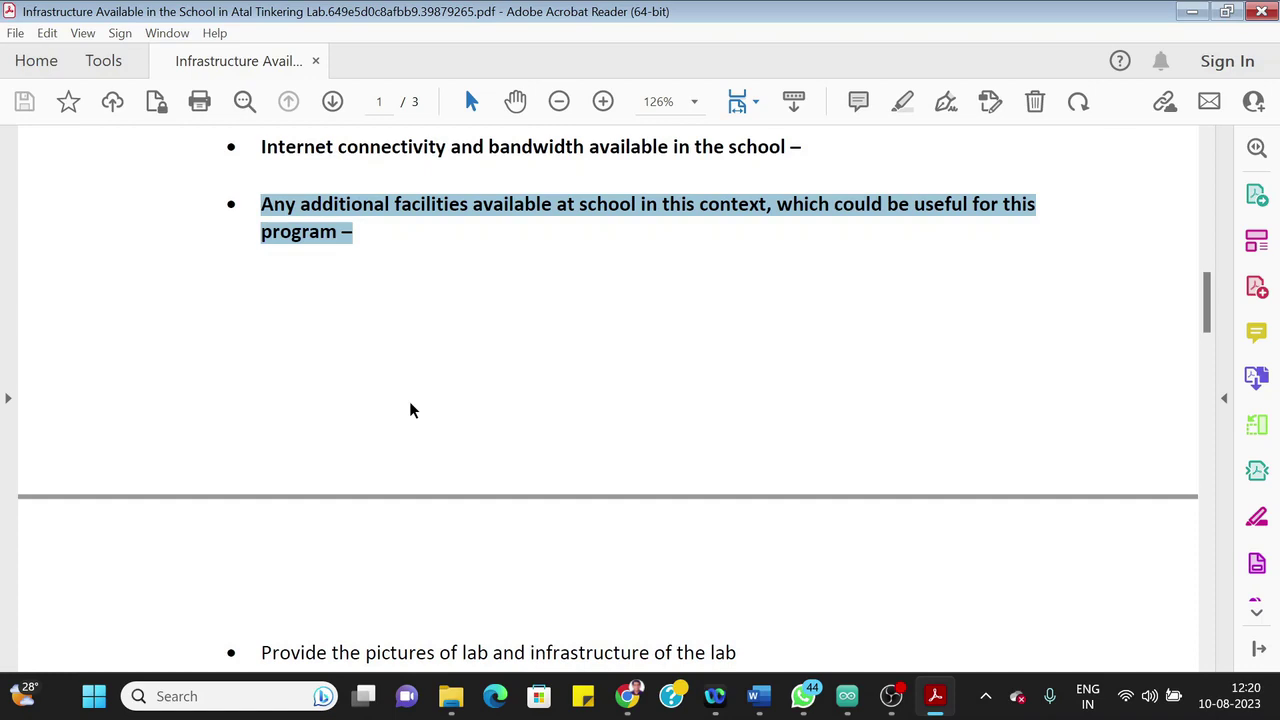
scroll(409, 410, down, 1)
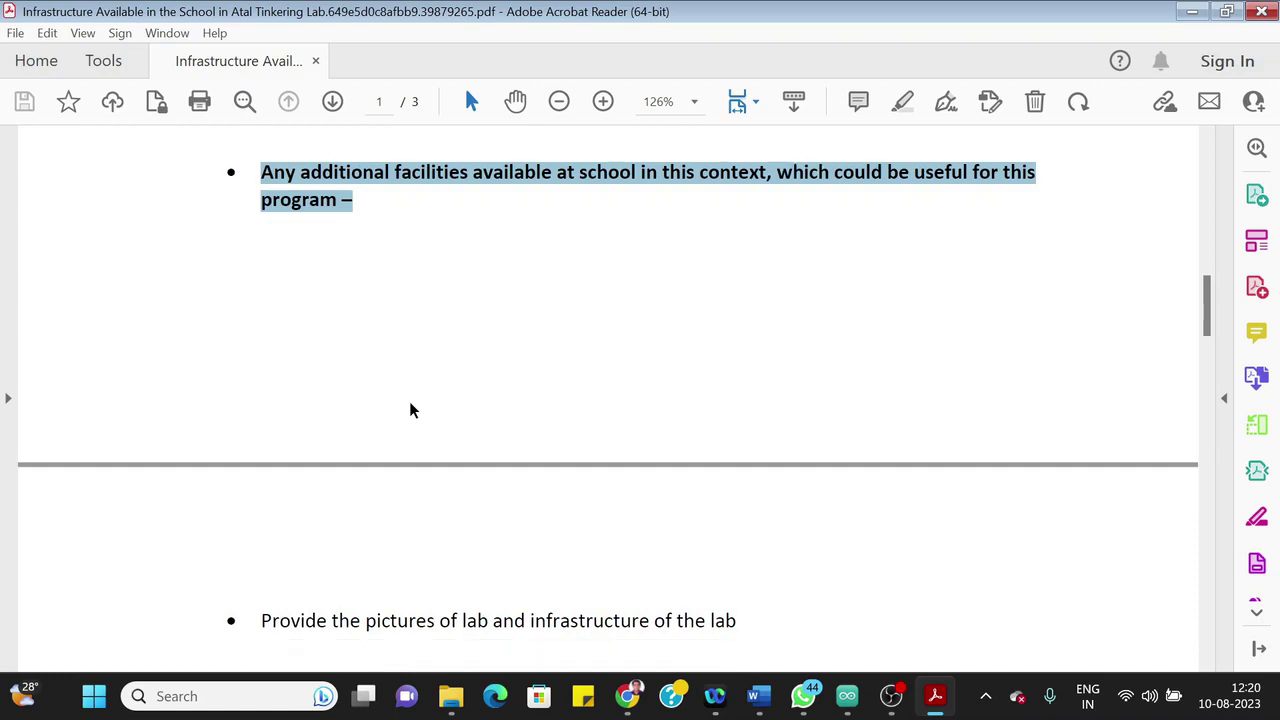
scroll(410, 410, down, 2)
scroll(410, 410, up, 2)
scroll(409, 410, down, 9)
scroll(409, 401, down, 2)
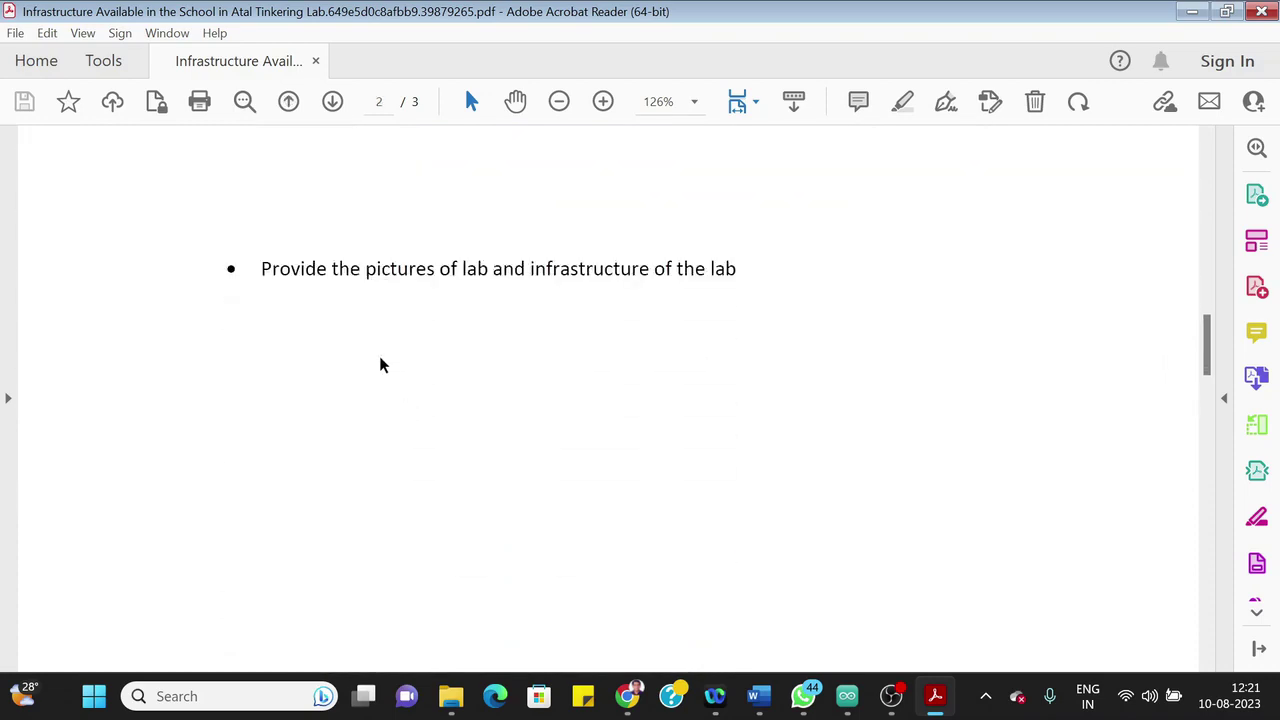
drag(264, 265, 735, 264)
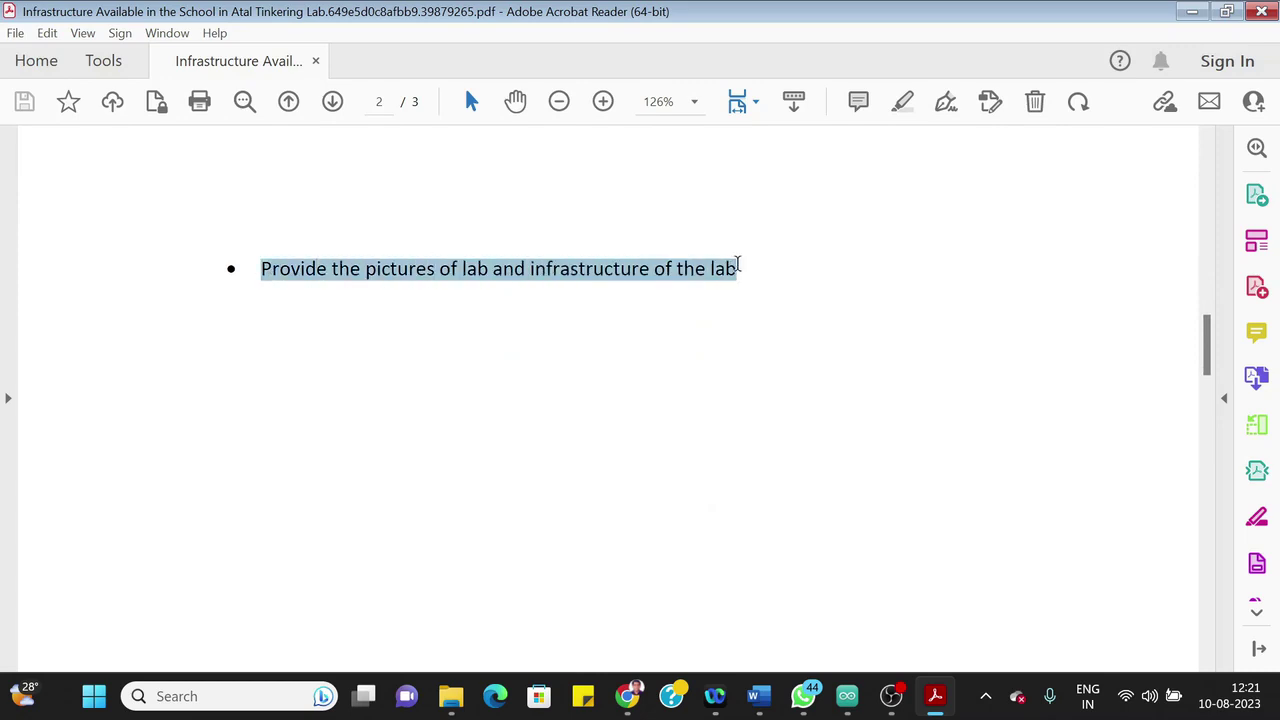
scroll(530, 380, down, 1)
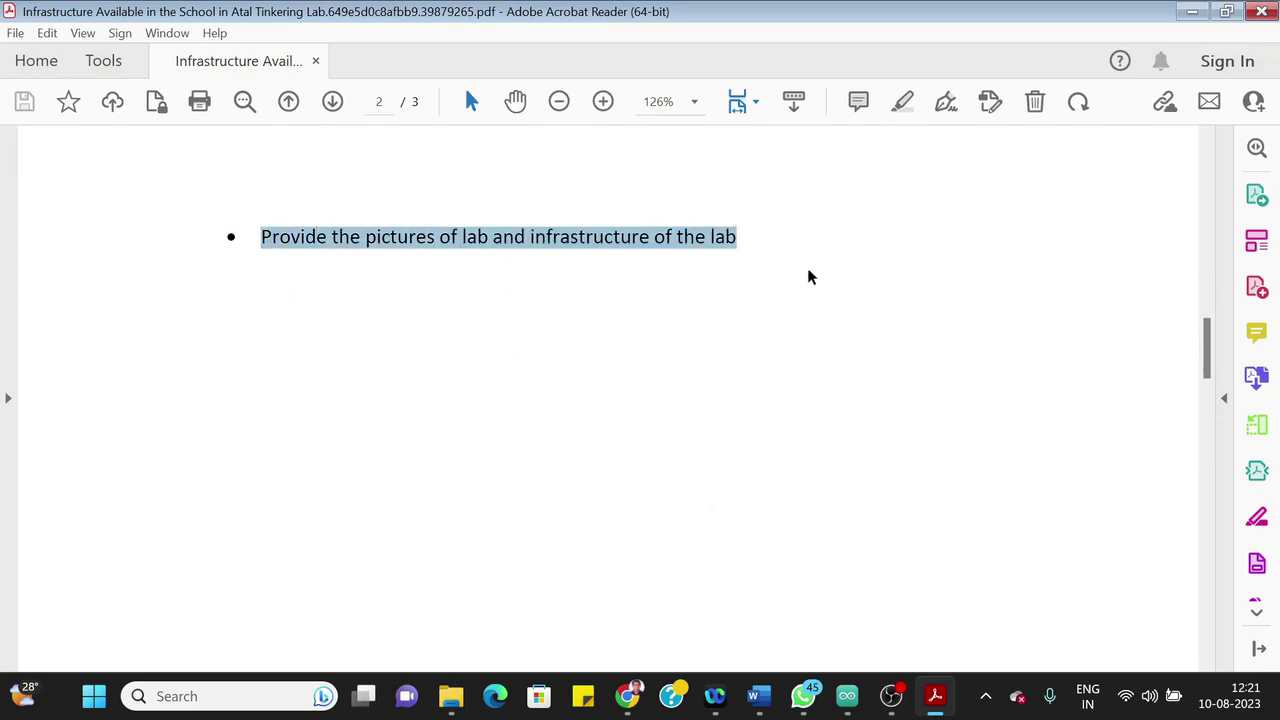
scroll(725, 354, down, 1)
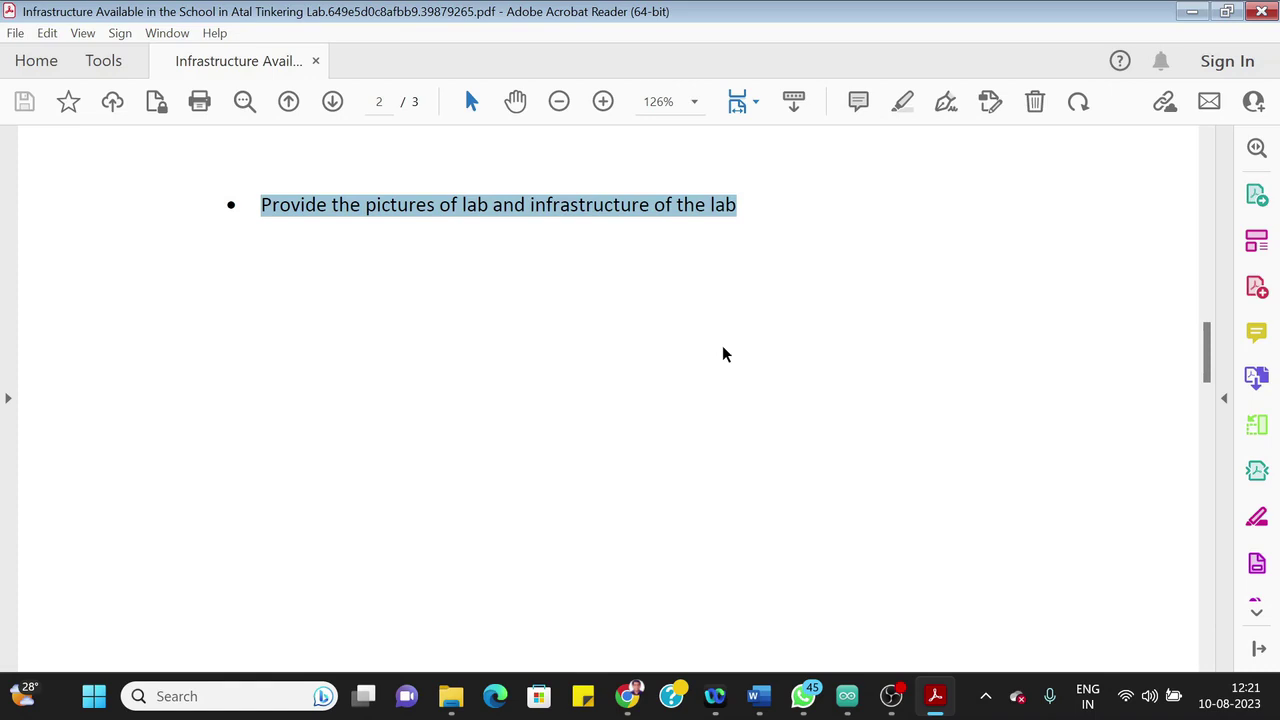
scroll(724, 352, down, 5)
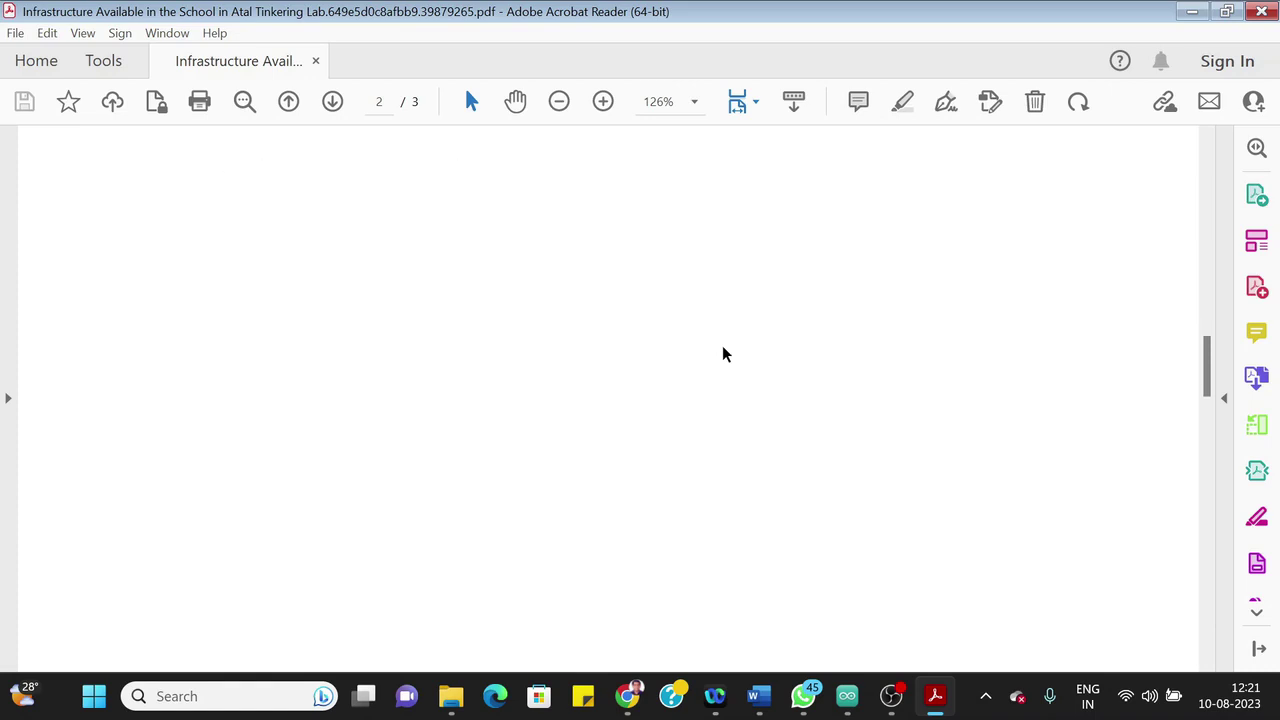
scroll(691, 466, down, 10)
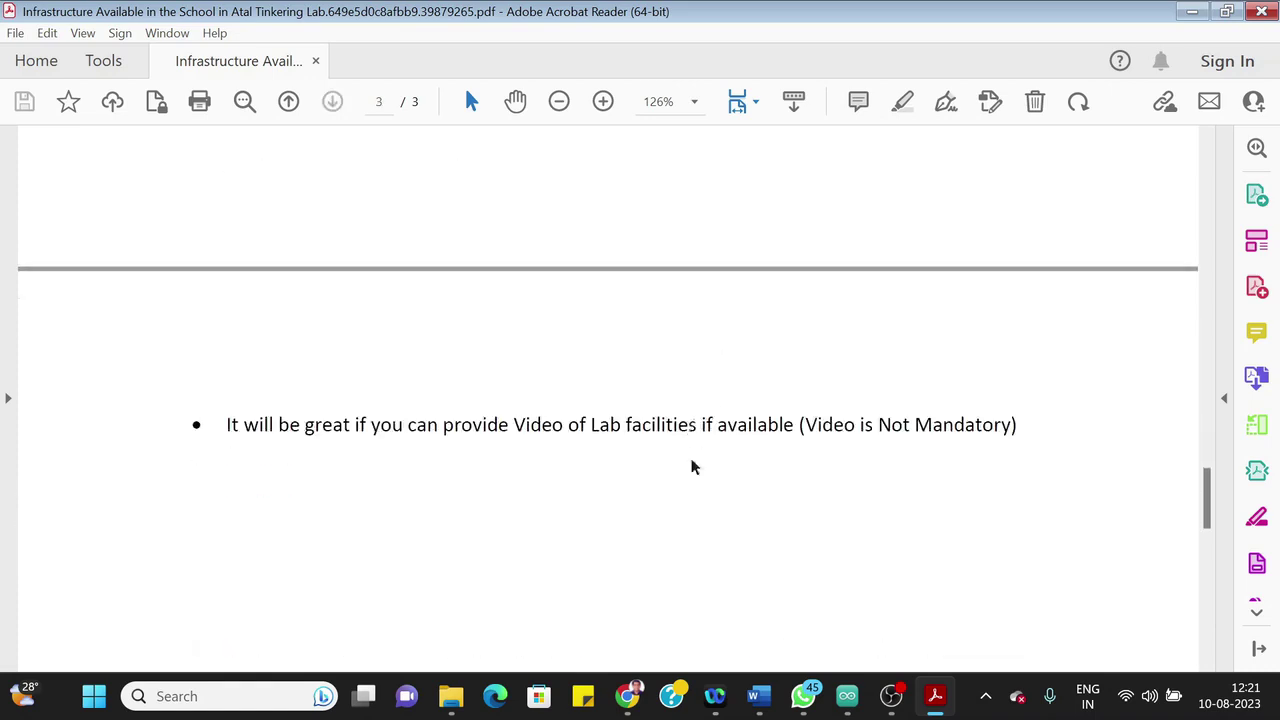
drag(372, 300, 719, 285)
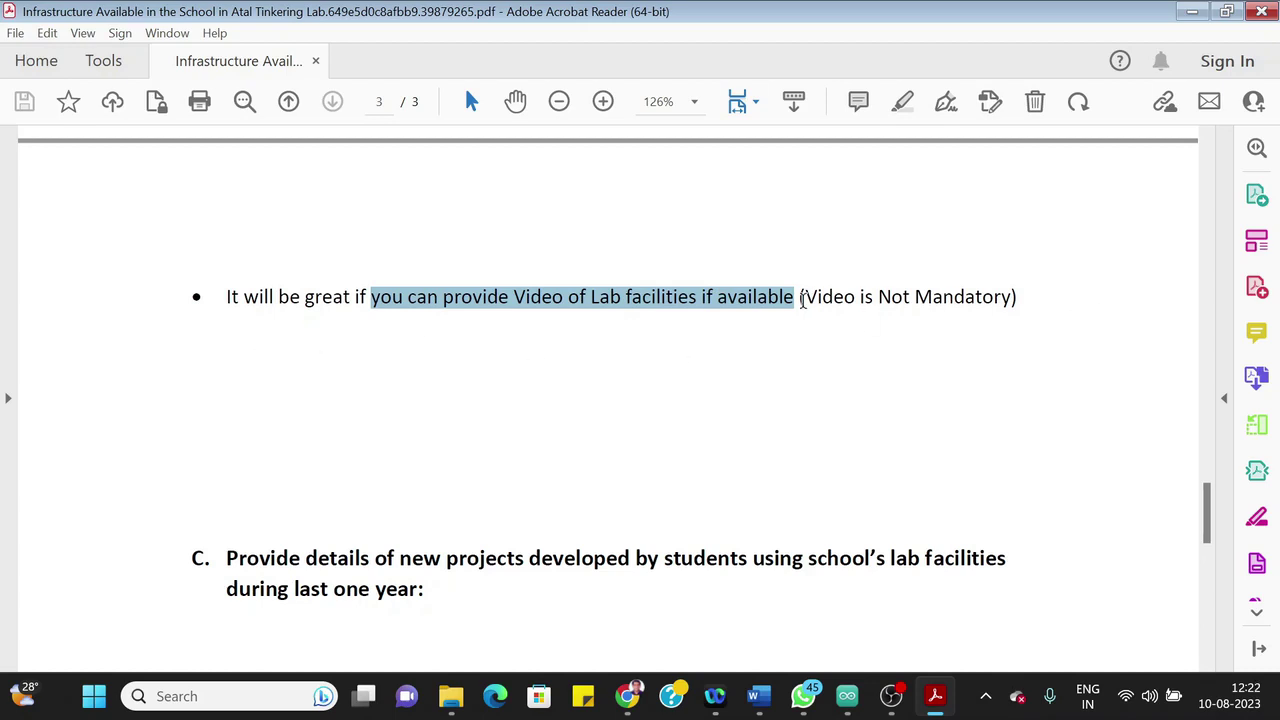
drag(802, 297, 1007, 305)
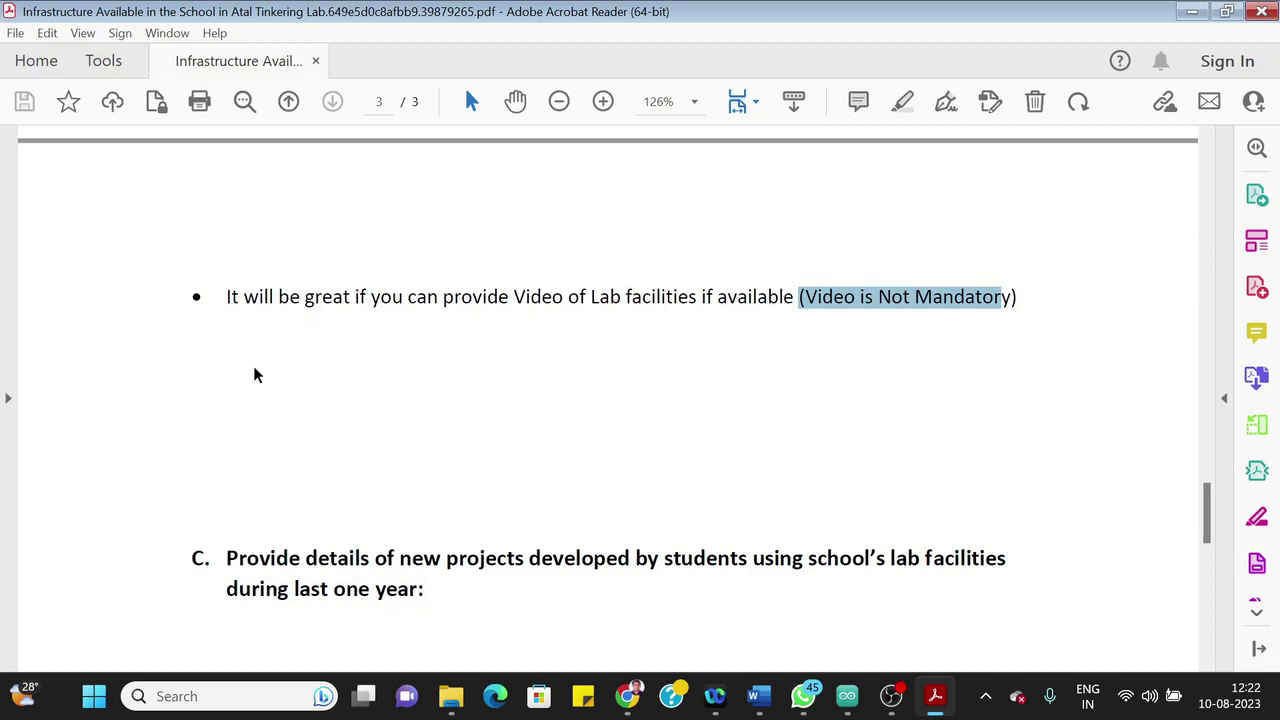
scroll(254, 368, down, 5)
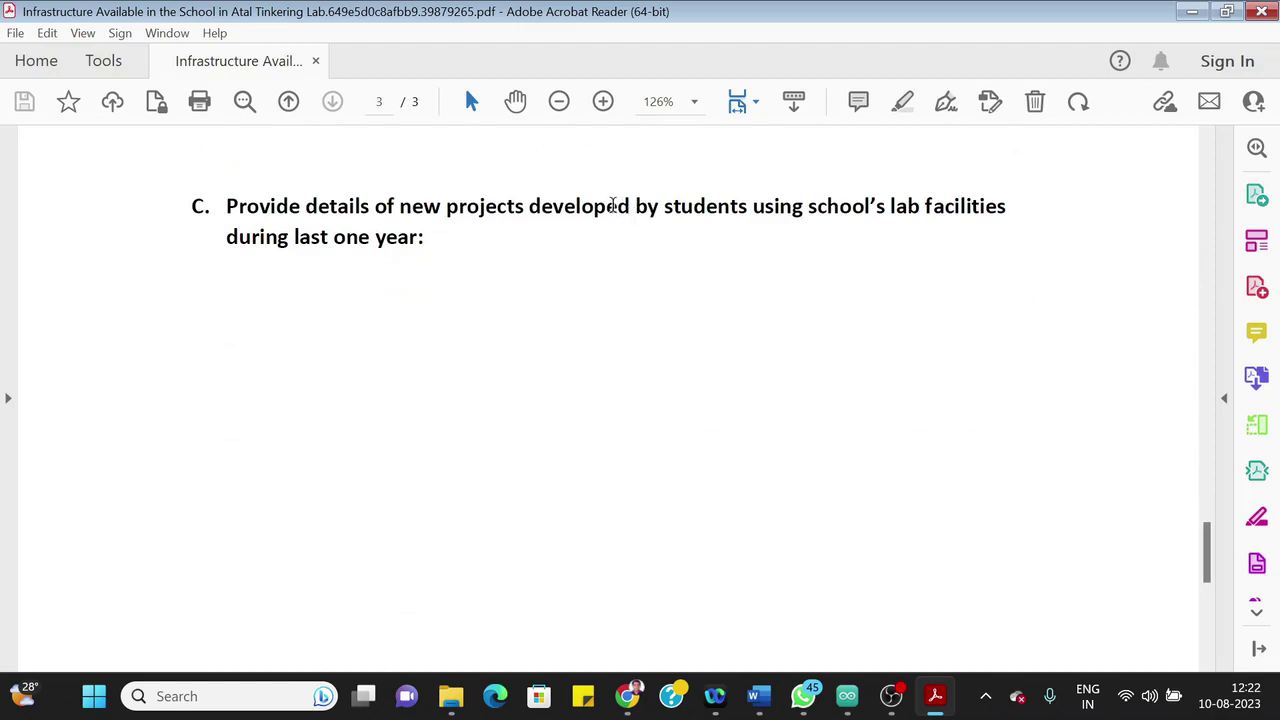
drag(528, 210, 748, 210)
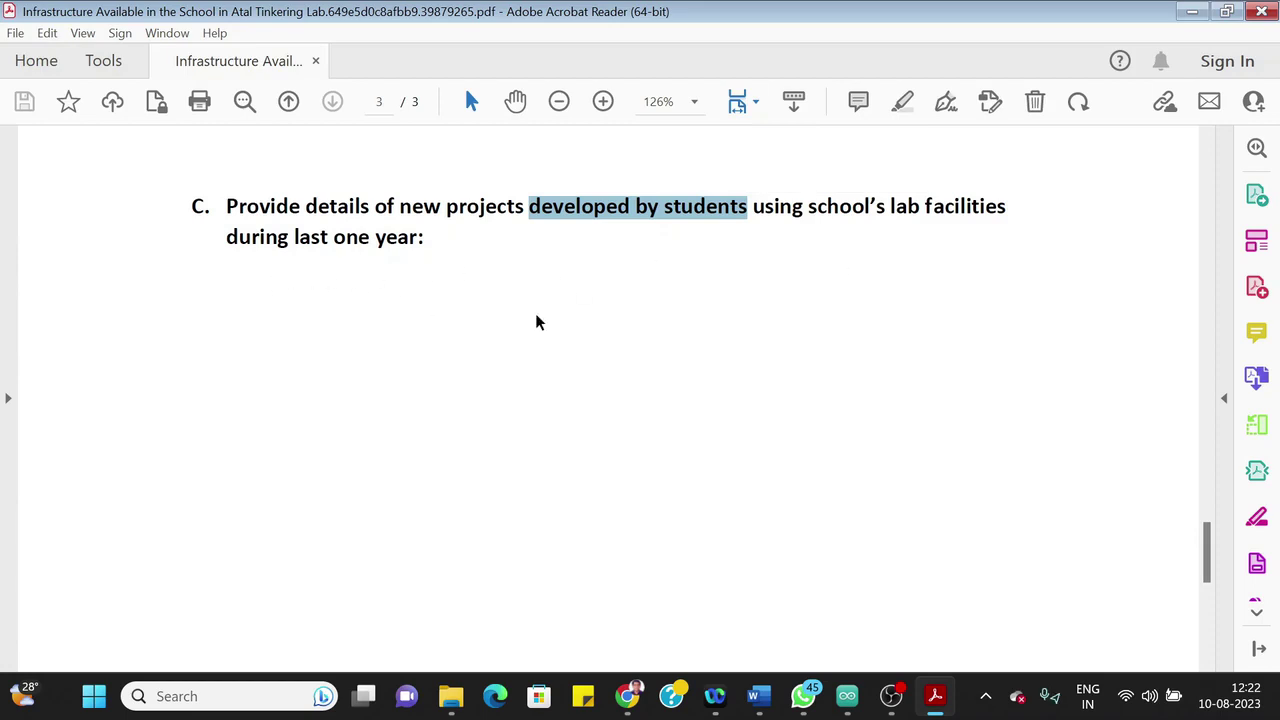
scroll(537, 320, down, 8)
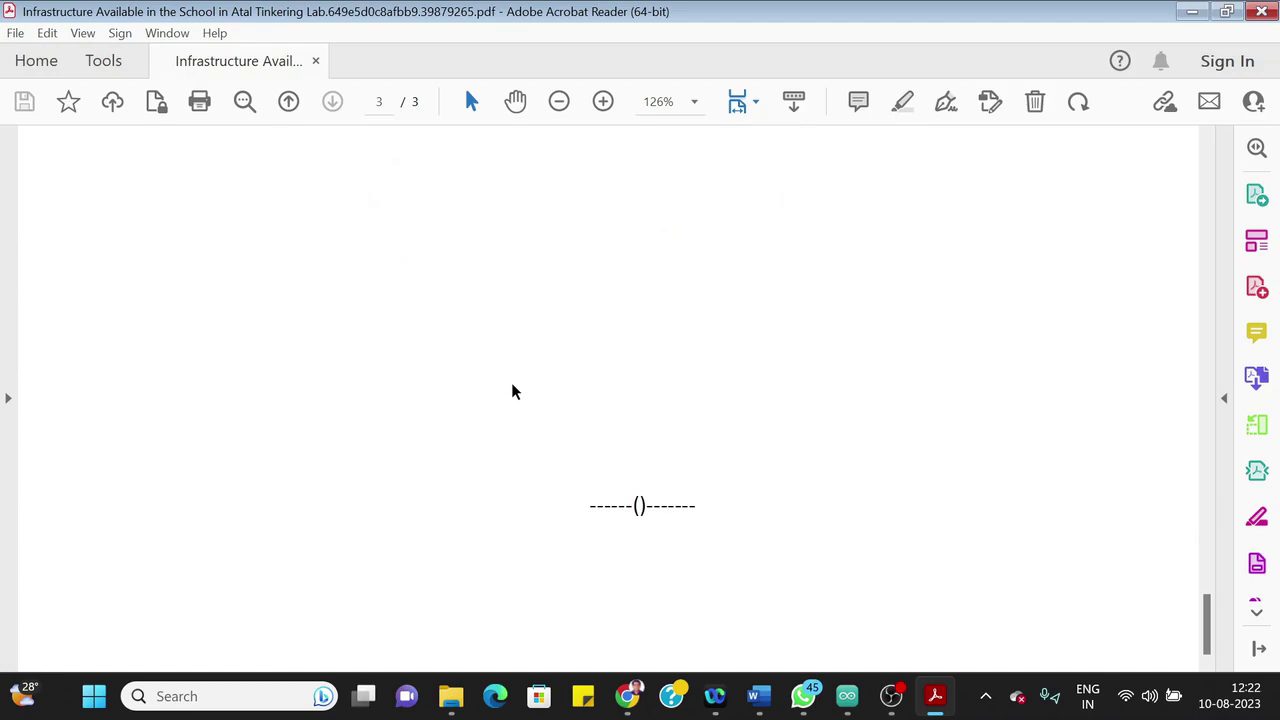
scroll(511, 386, up, 10)
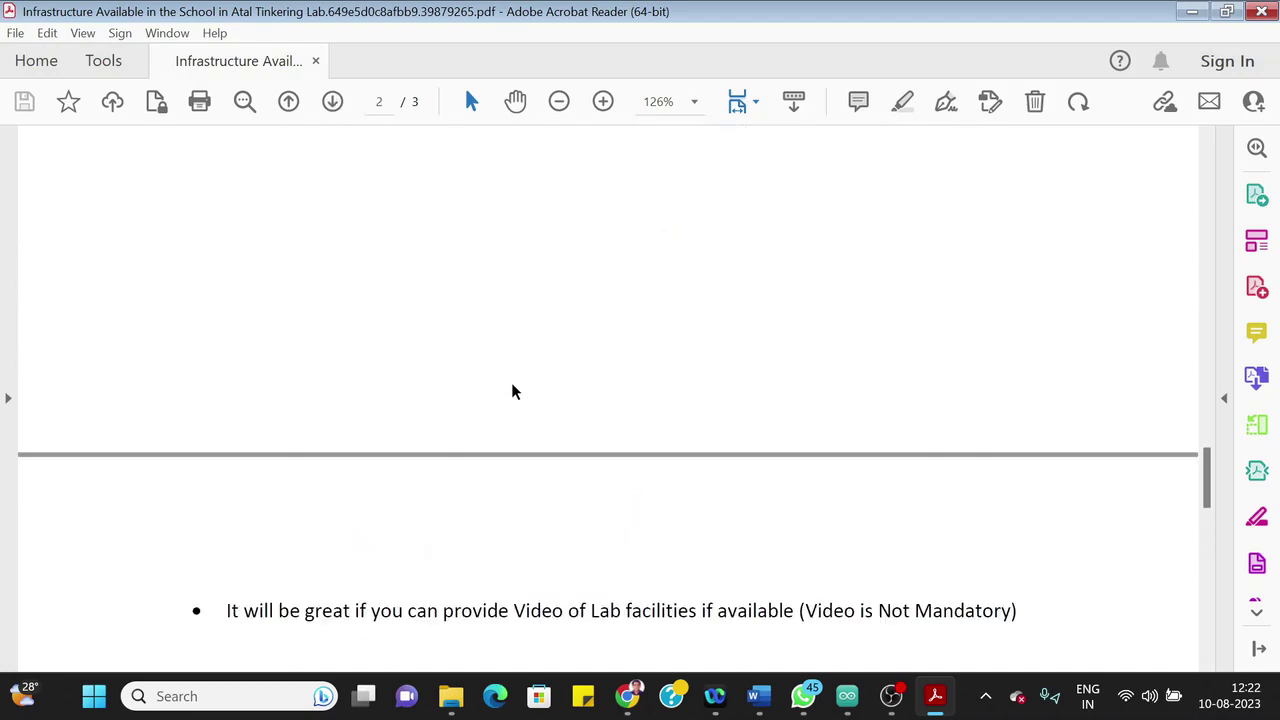
Open the TeacherProfile PDF from the Seed_the_future_2023 folder in Acrobat Reader.
click(627, 696)
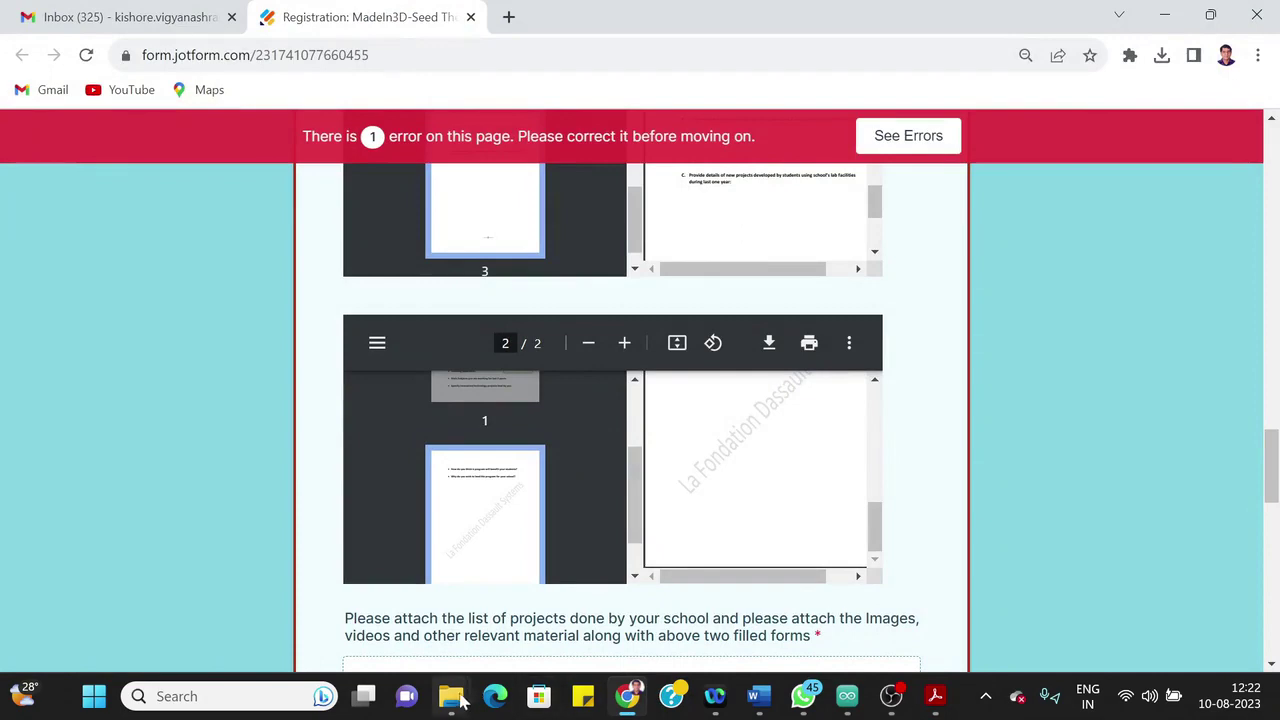
mouse_move(460, 702)
click(559, 598)
click(413, 220)
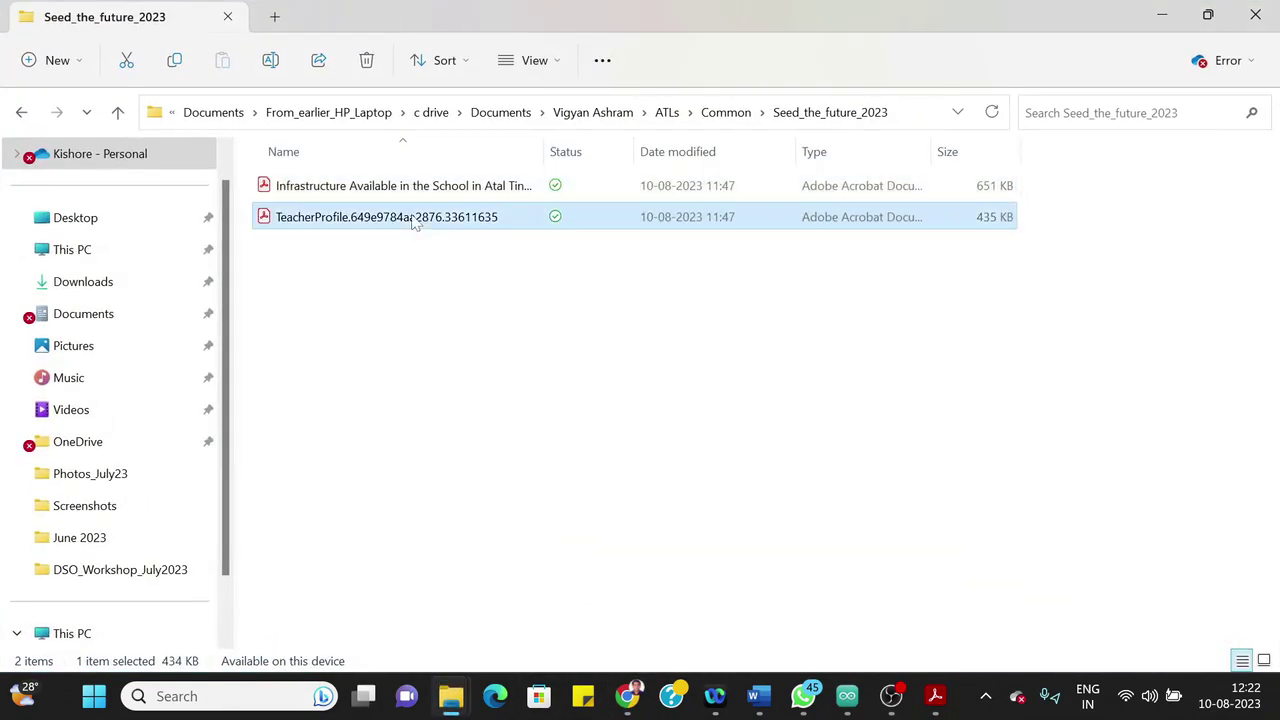
double_click(413, 220)
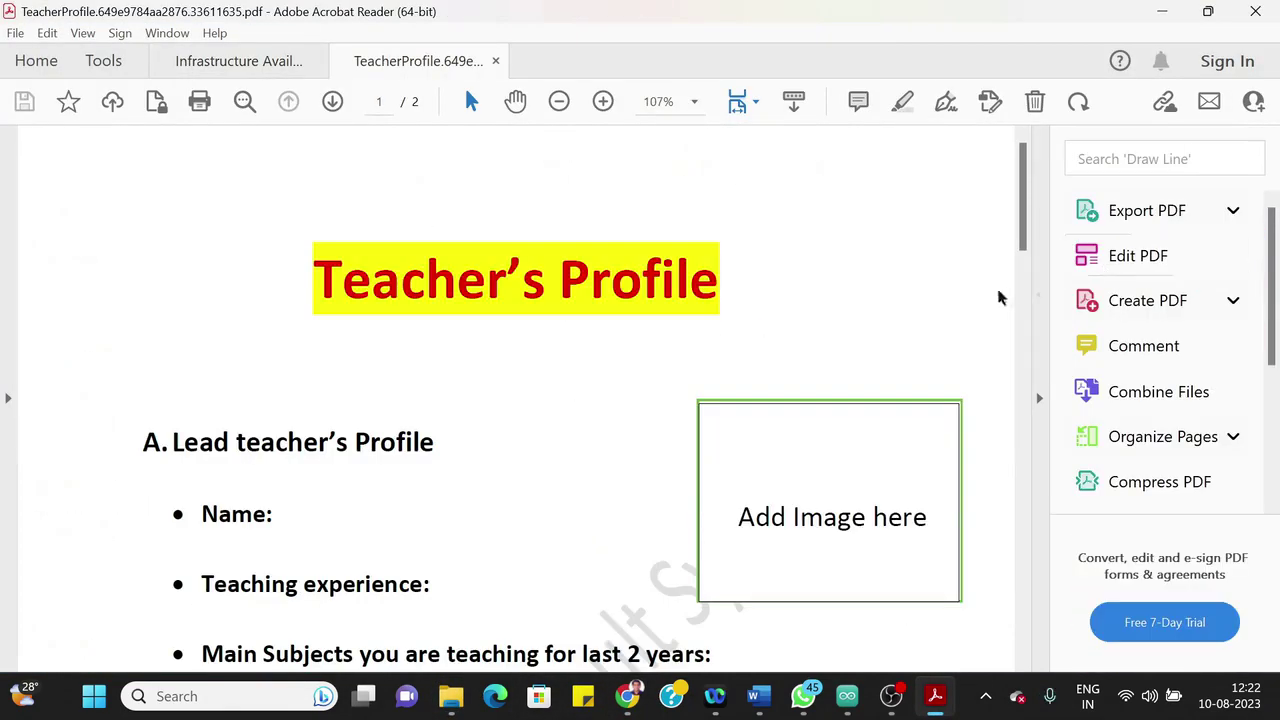
scroll(603, 440, down, 1)
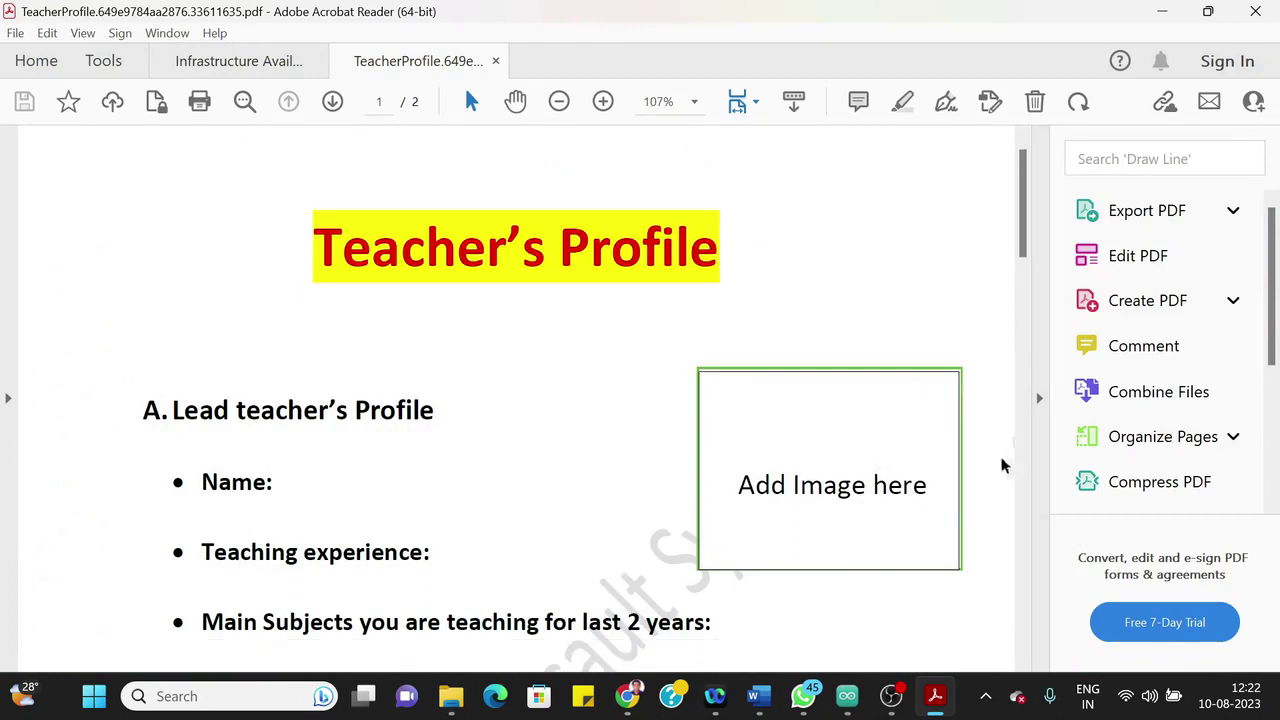
Read the lead teacher questions, highlighting the Main Subjects and innovation/technology projects lines.
scroll(280, 449, down, 3)
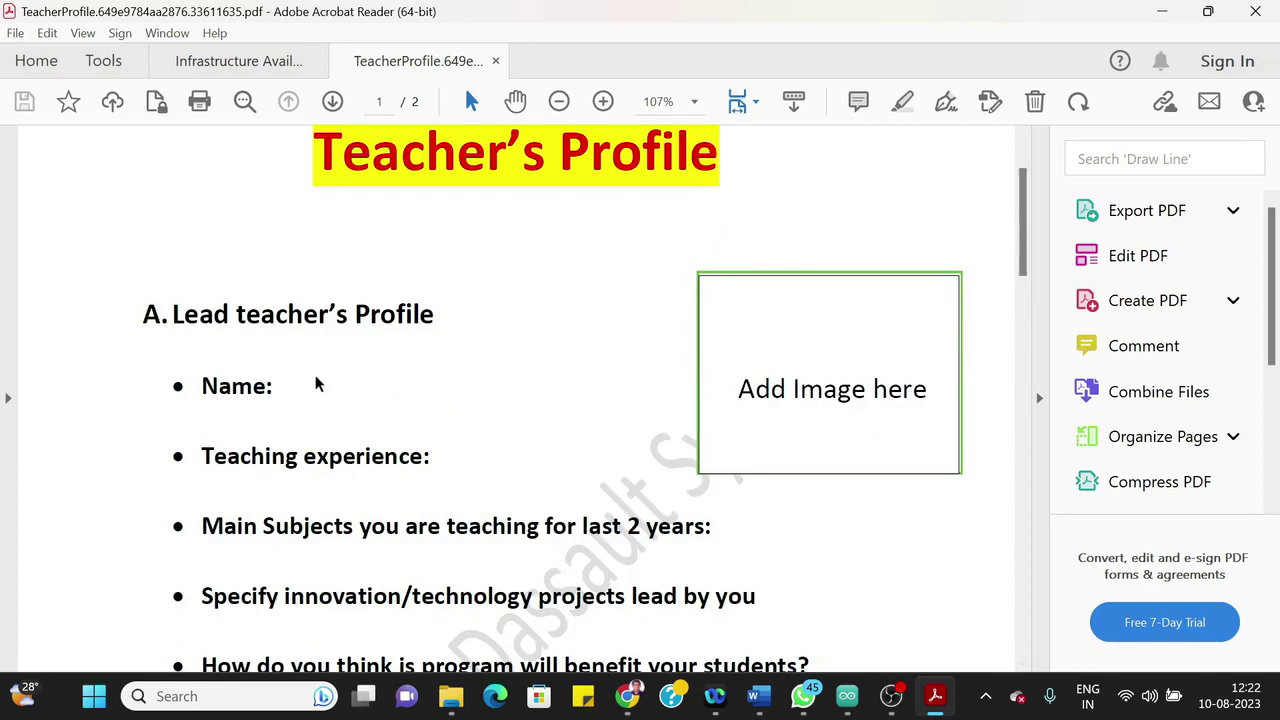
scroll(431, 503, down, 3)
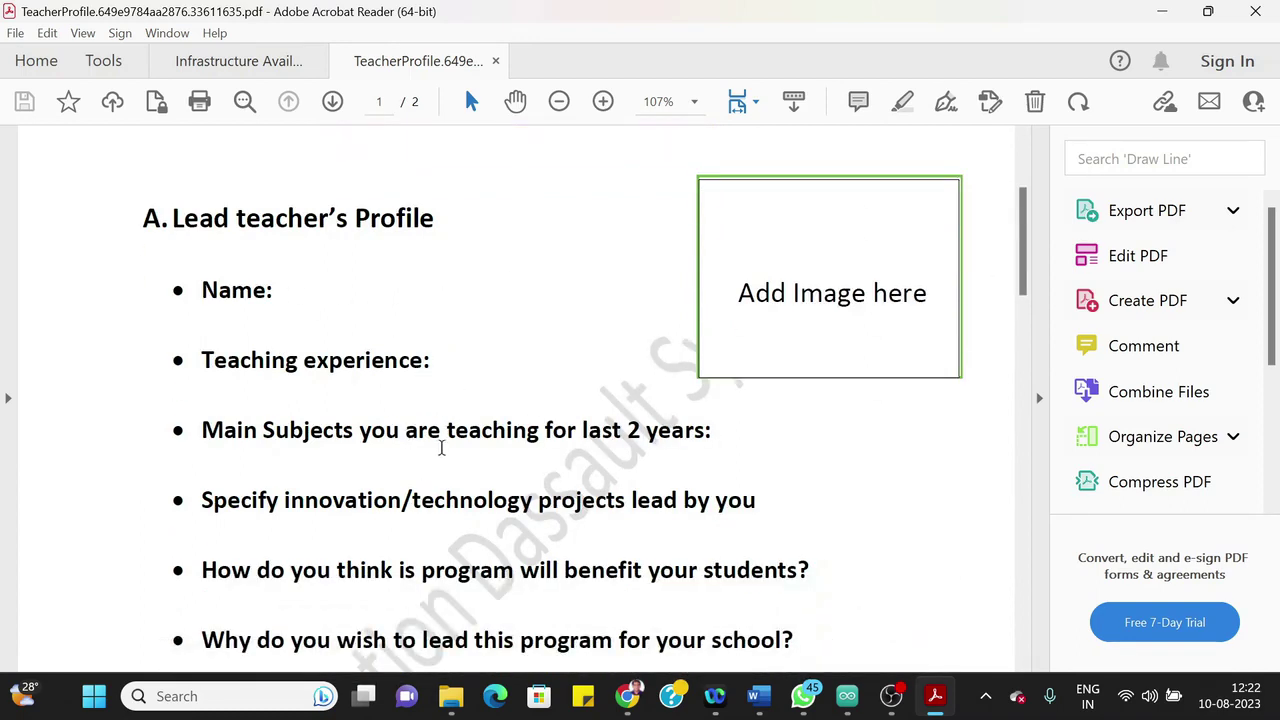
scroll(437, 409, down, 1)
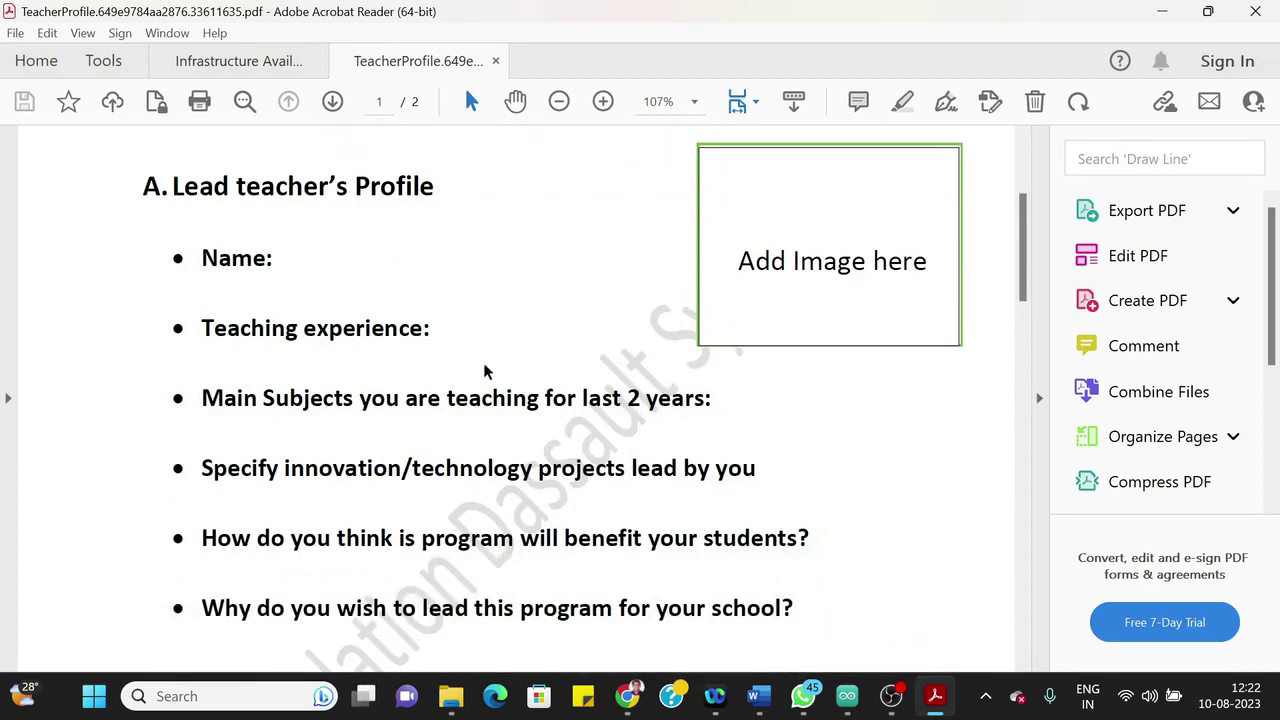
drag(222, 398, 726, 400)
scroll(337, 485, down, 2)
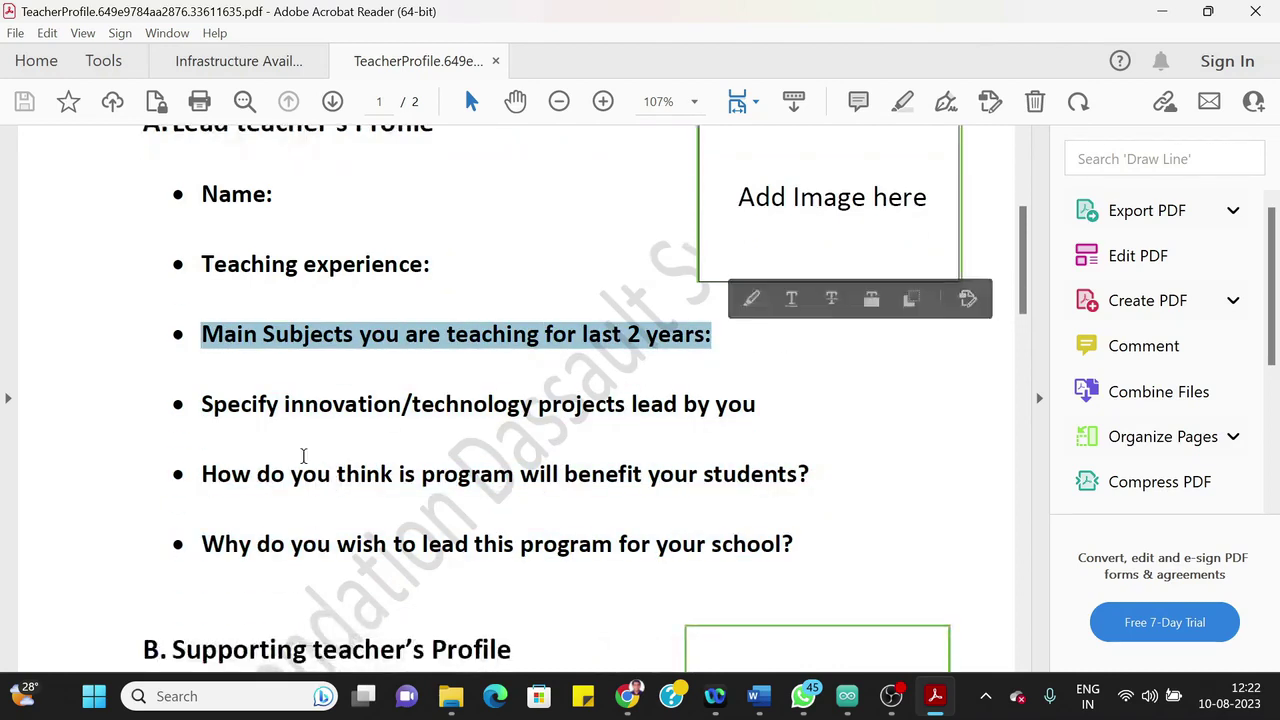
drag(204, 404, 769, 410)
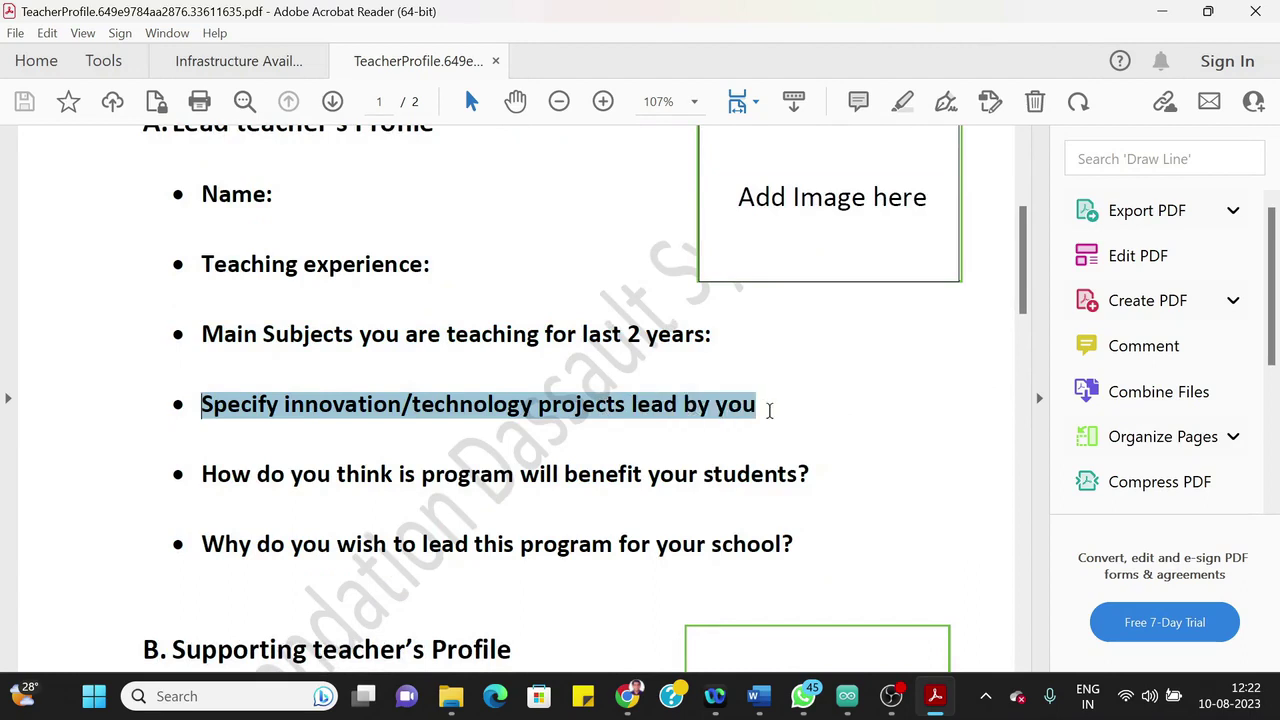
drag(769, 410, 769, 410)
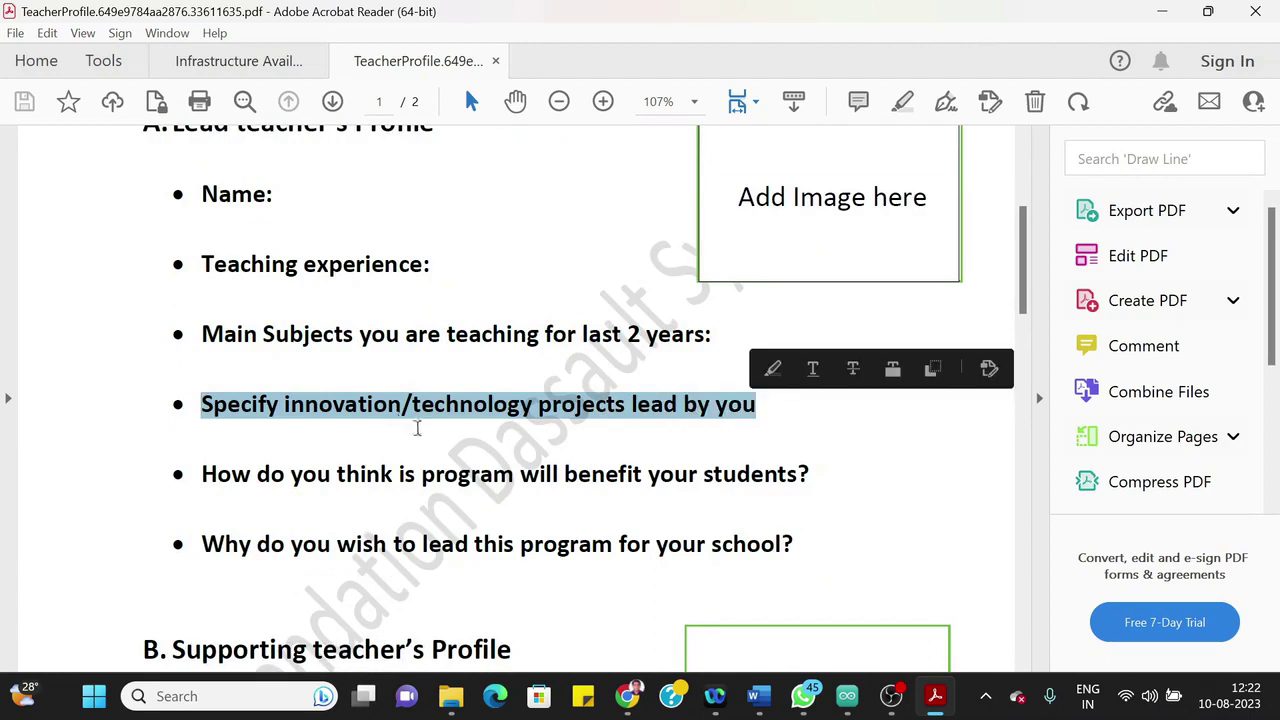
Highlight the student-benefit question and scroll on to section B, Supporting teacher's Profile.
scroll(297, 449, down, 2)
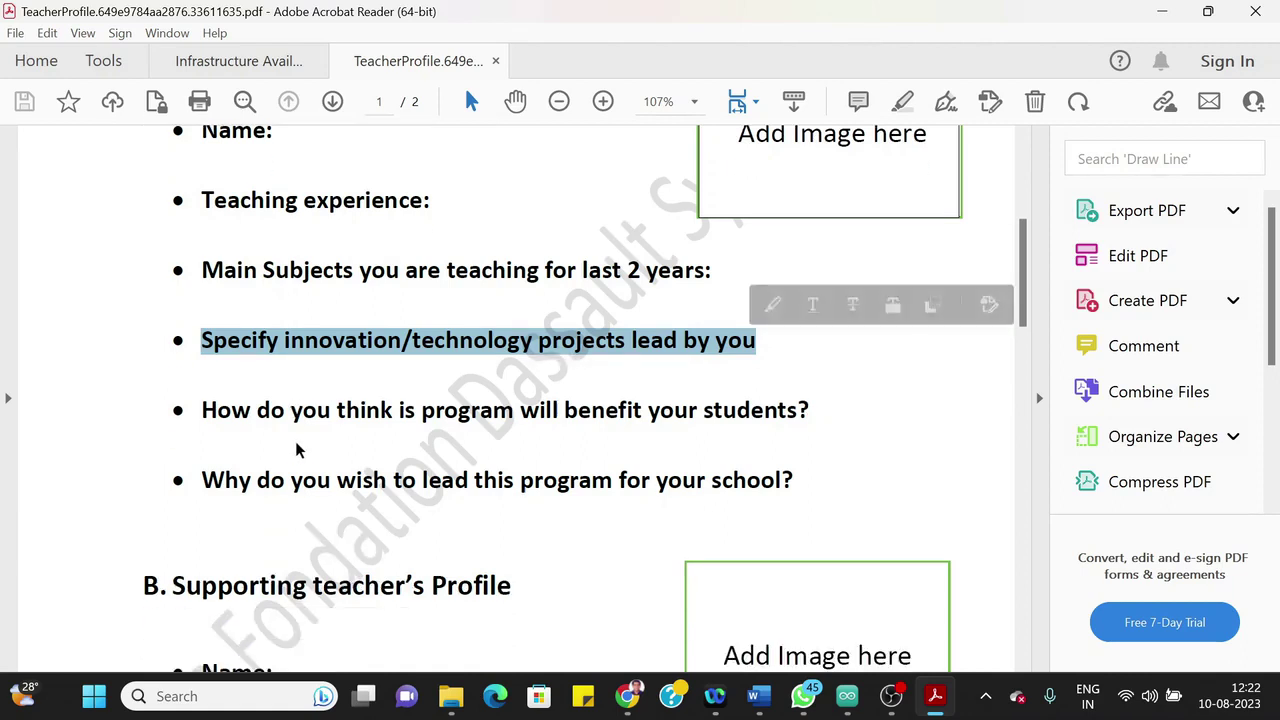
drag(205, 412, 797, 412)
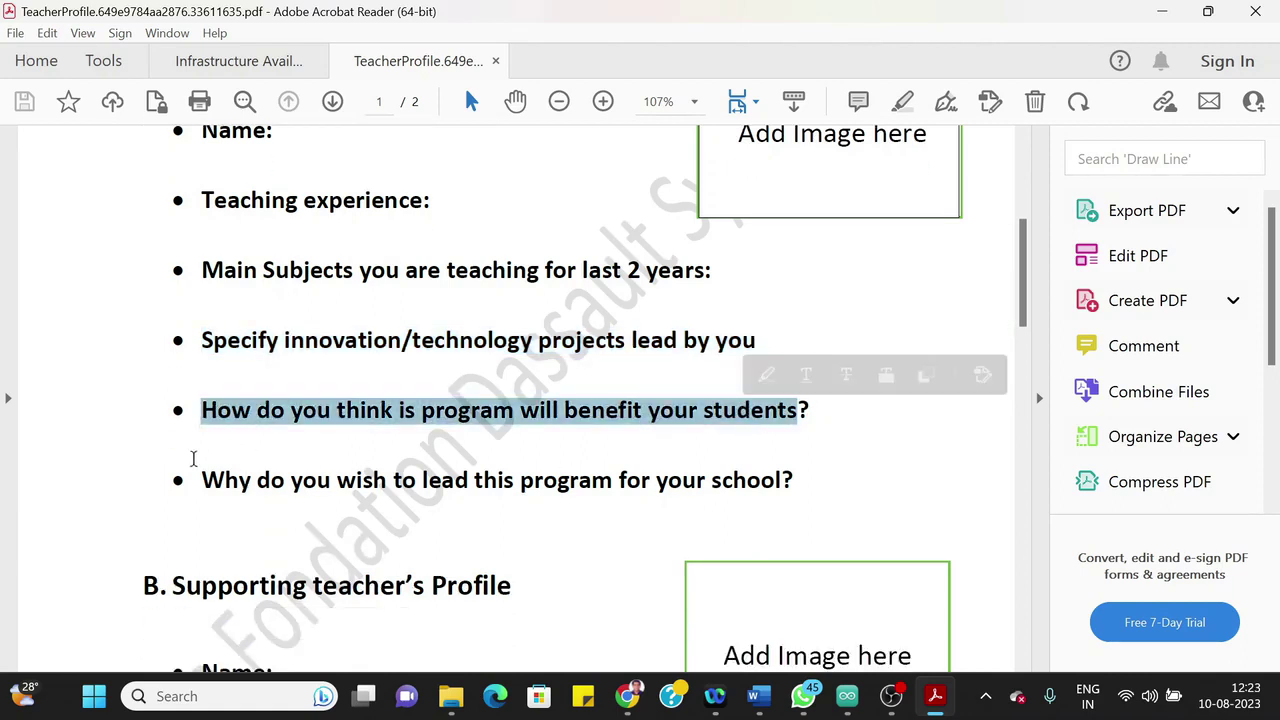
scroll(243, 485, down, 1)
scroll(243, 493, down, 1)
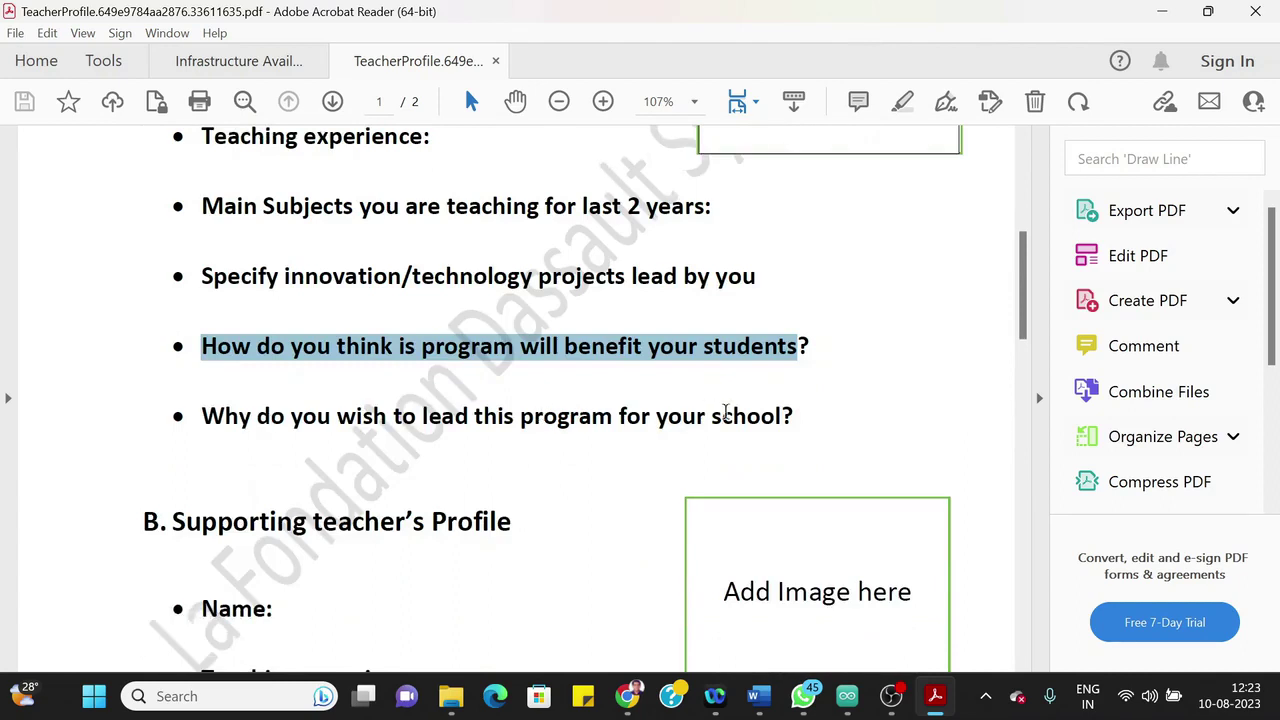
scroll(300, 466, down, 2)
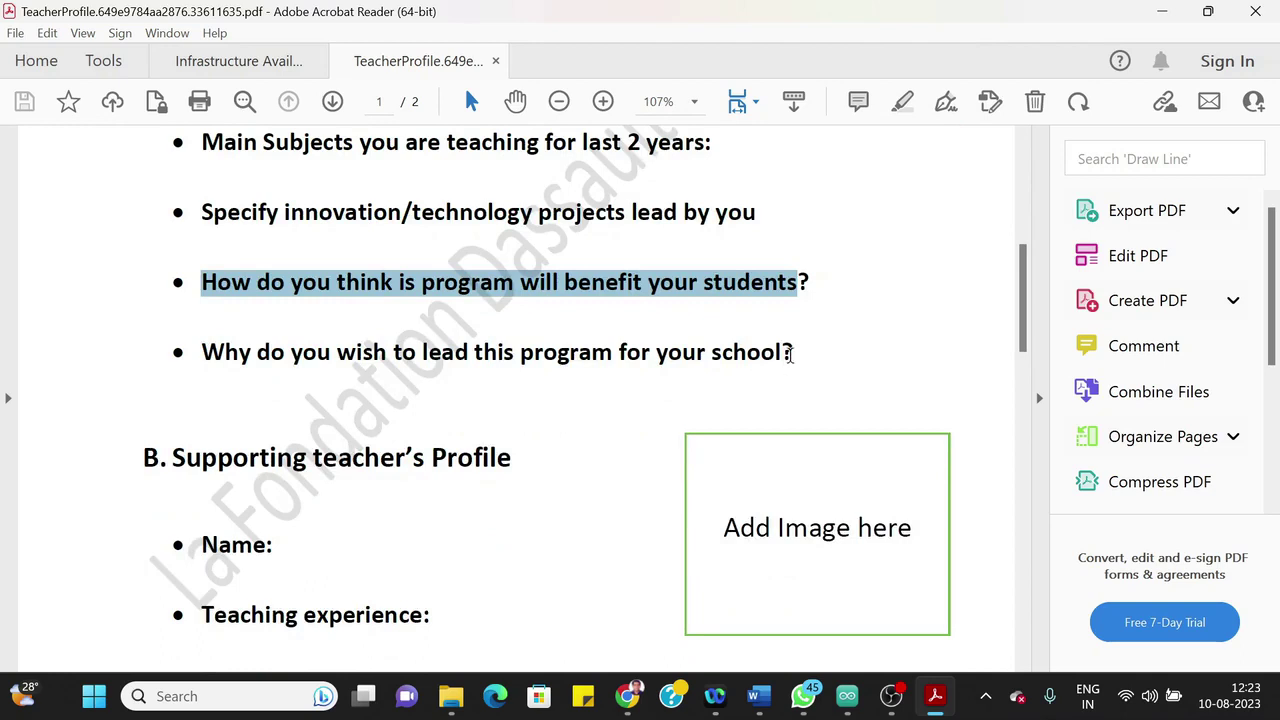
scroll(443, 409, down, 3)
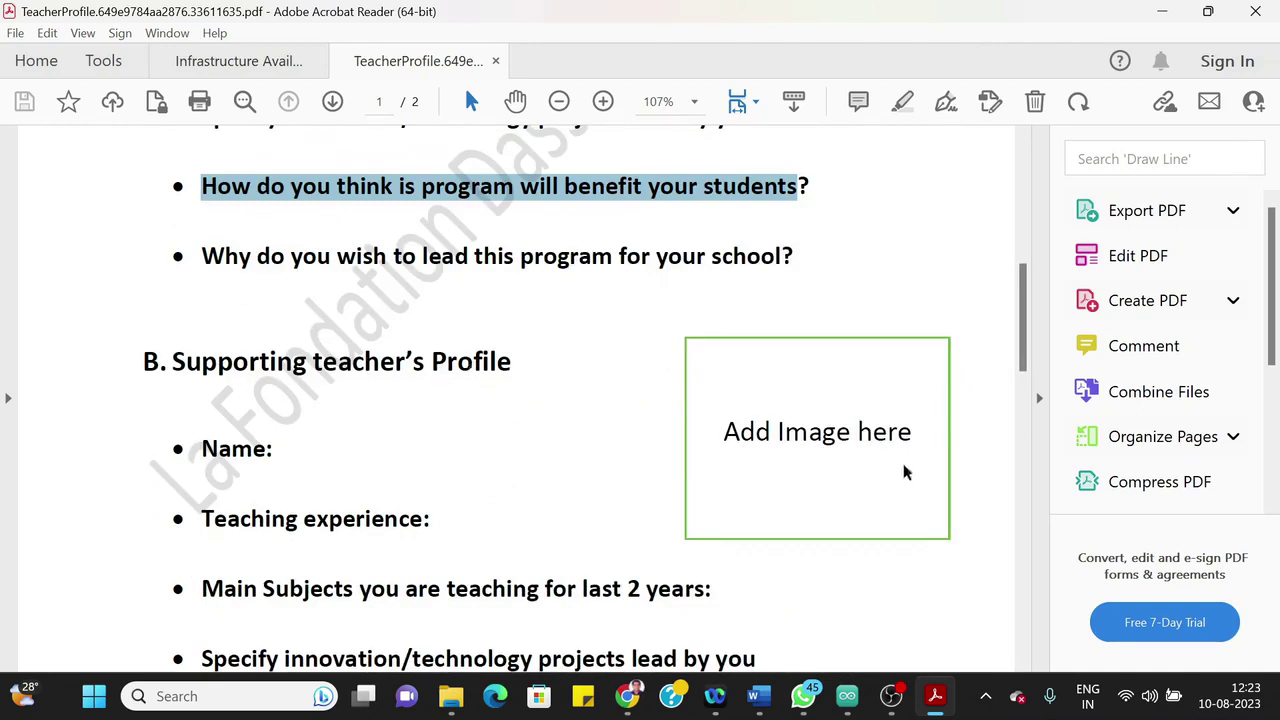
scroll(903, 466, down, 2)
scroll(377, 466, down, 1)
scroll(377, 470, down, 1)
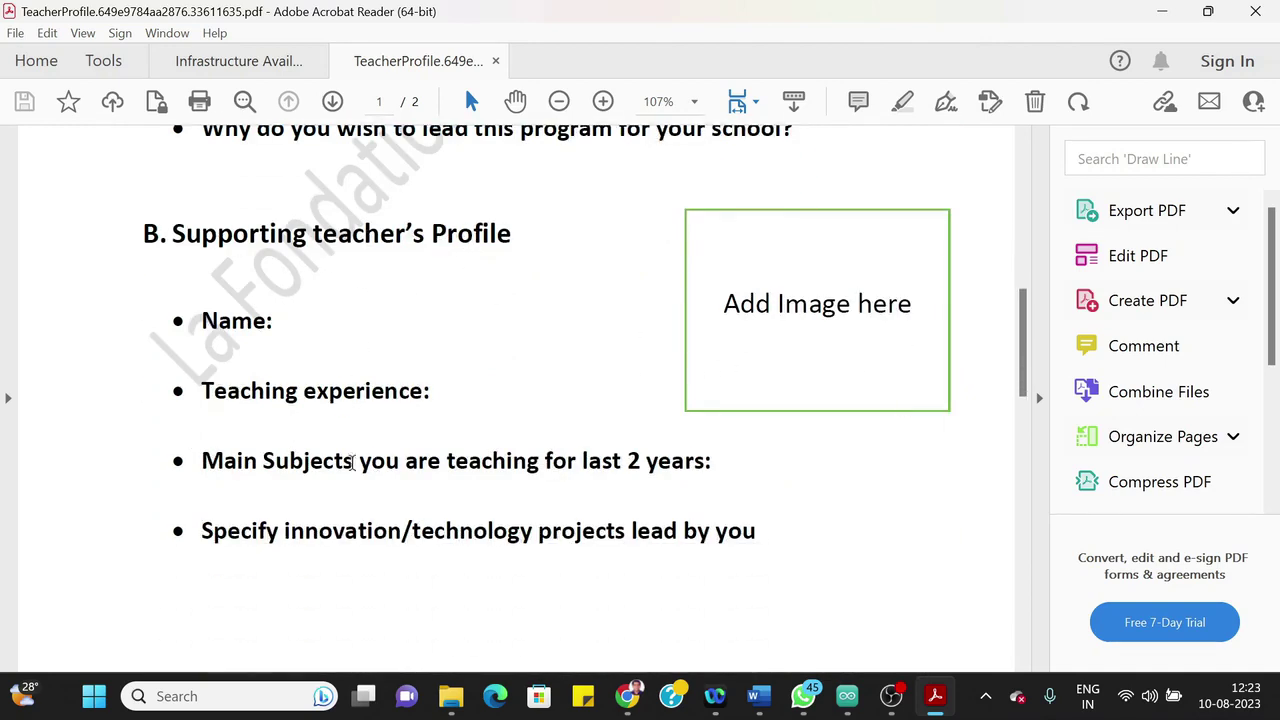
drag(220, 458, 743, 457)
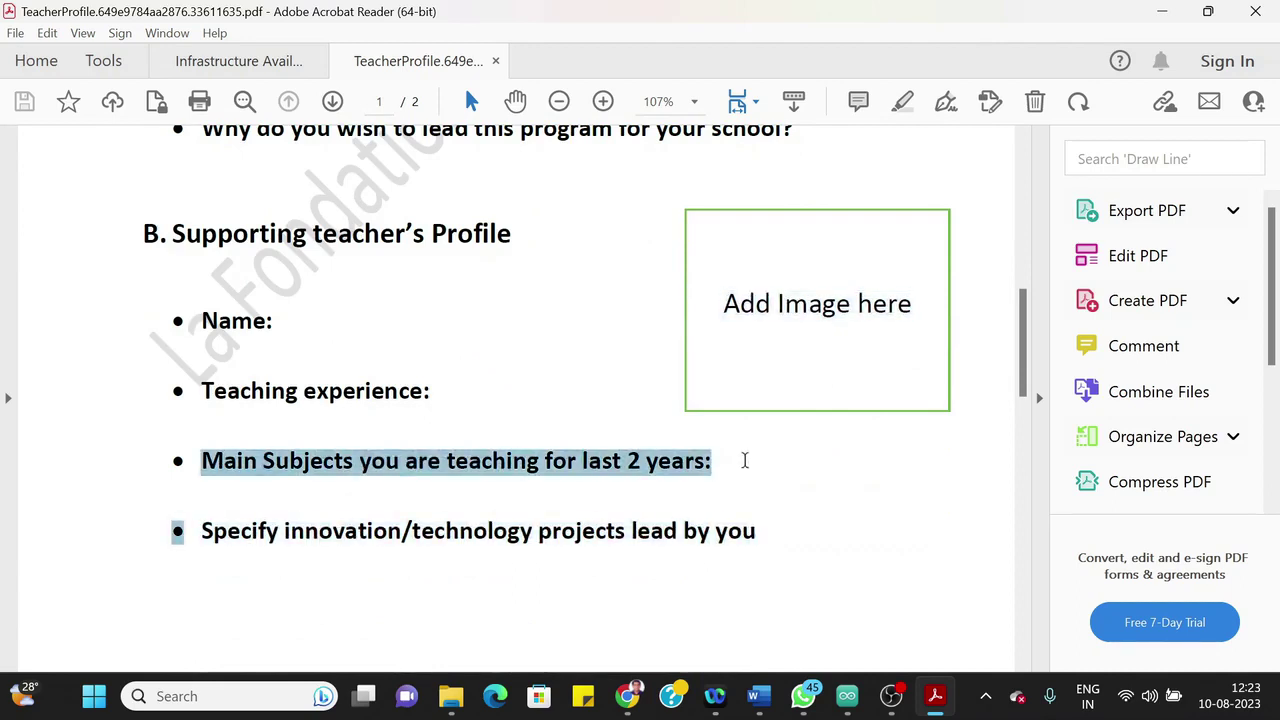
scroll(332, 474, down, 2)
scroll(330, 470, down, 2)
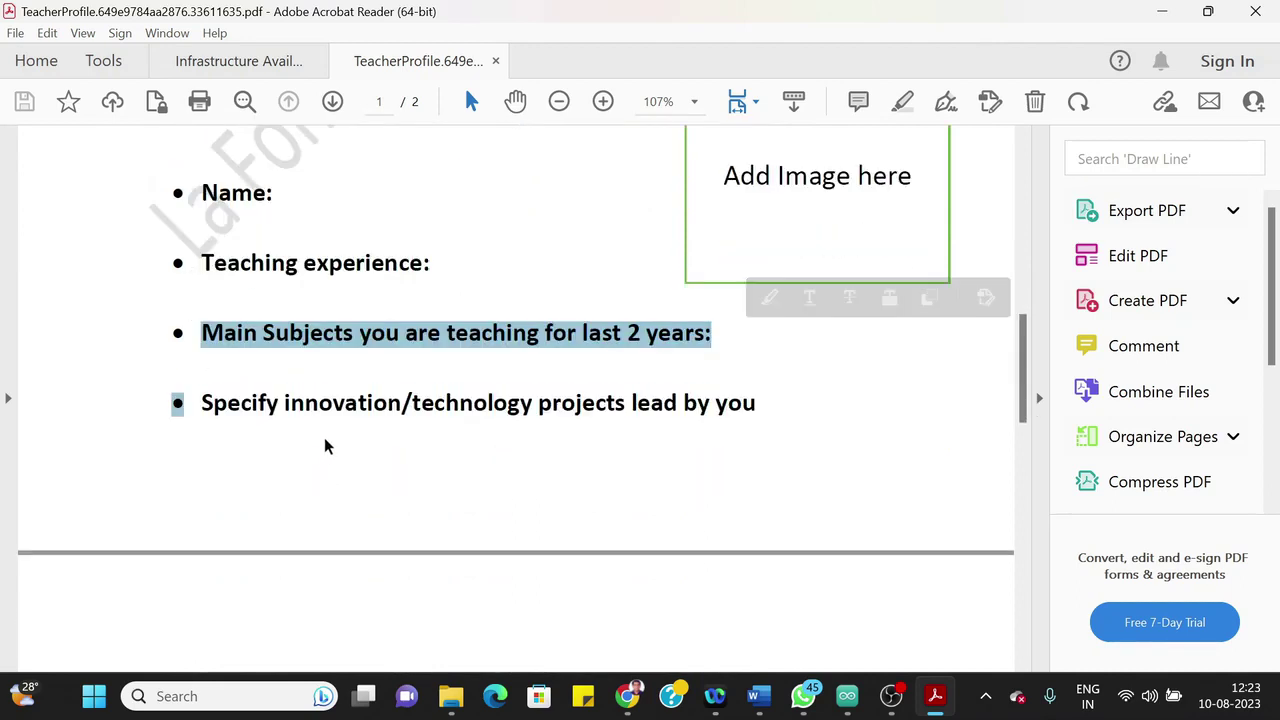
scroll(780, 437, down, 8)
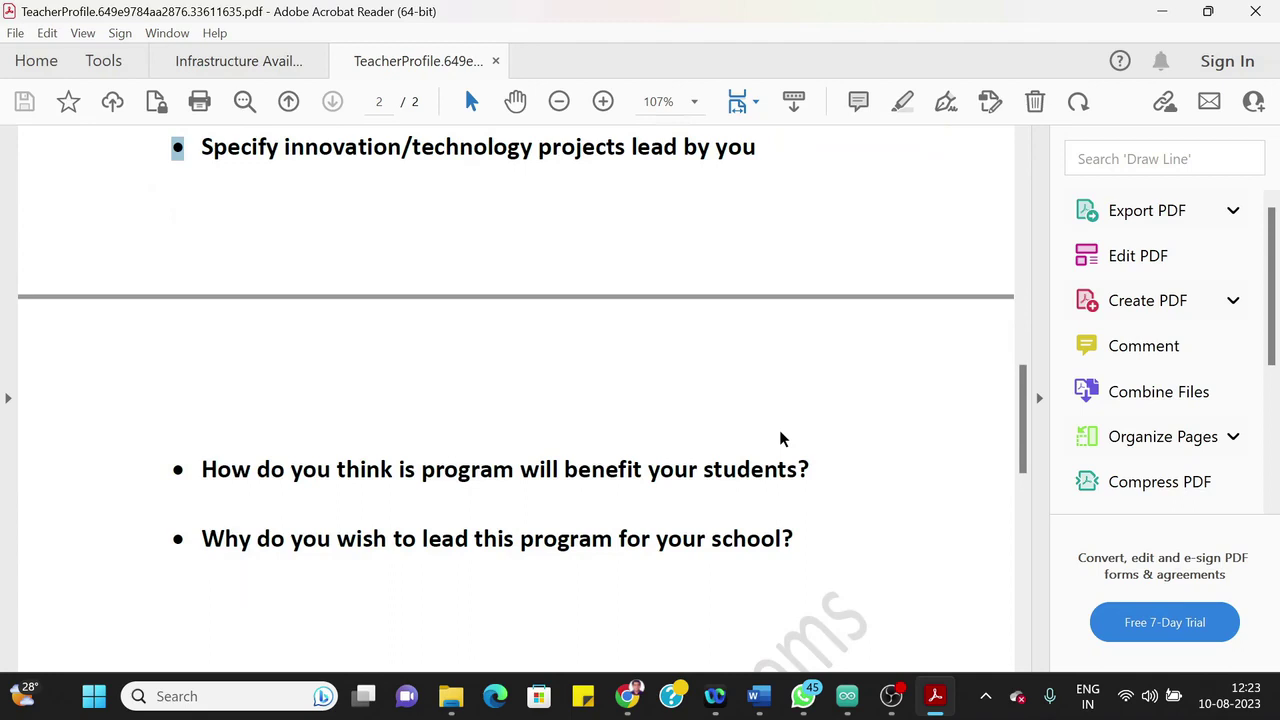
scroll(779, 430, down, 2)
scroll(779, 430, up, 1)
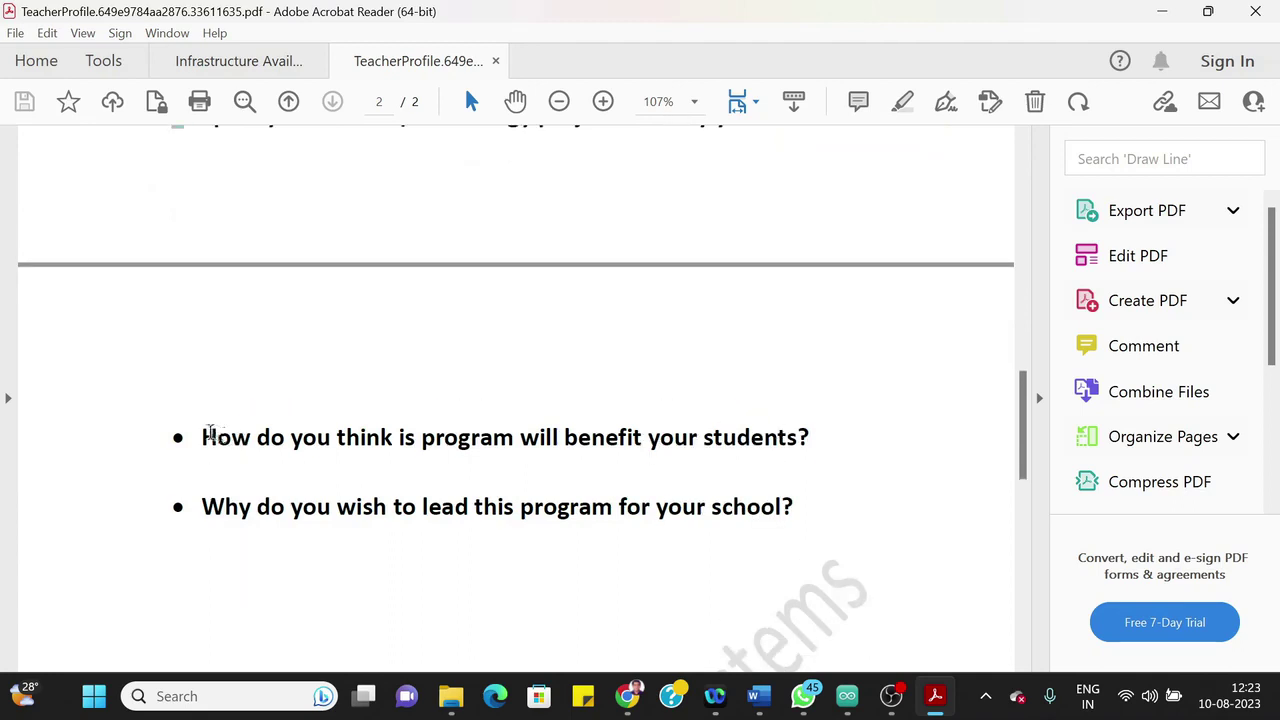
drag(205, 437, 697, 430)
scroll(627, 451, down, 1)
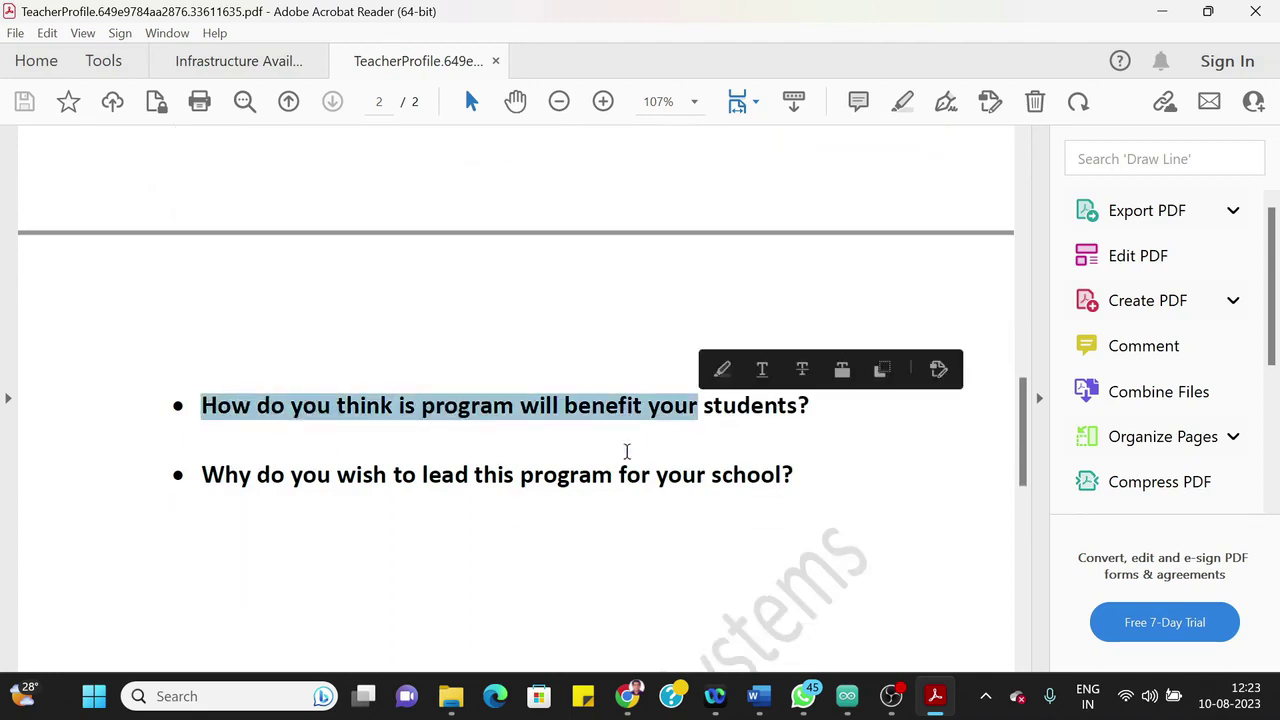
scroll(627, 451, down, 3)
click(252, 347)
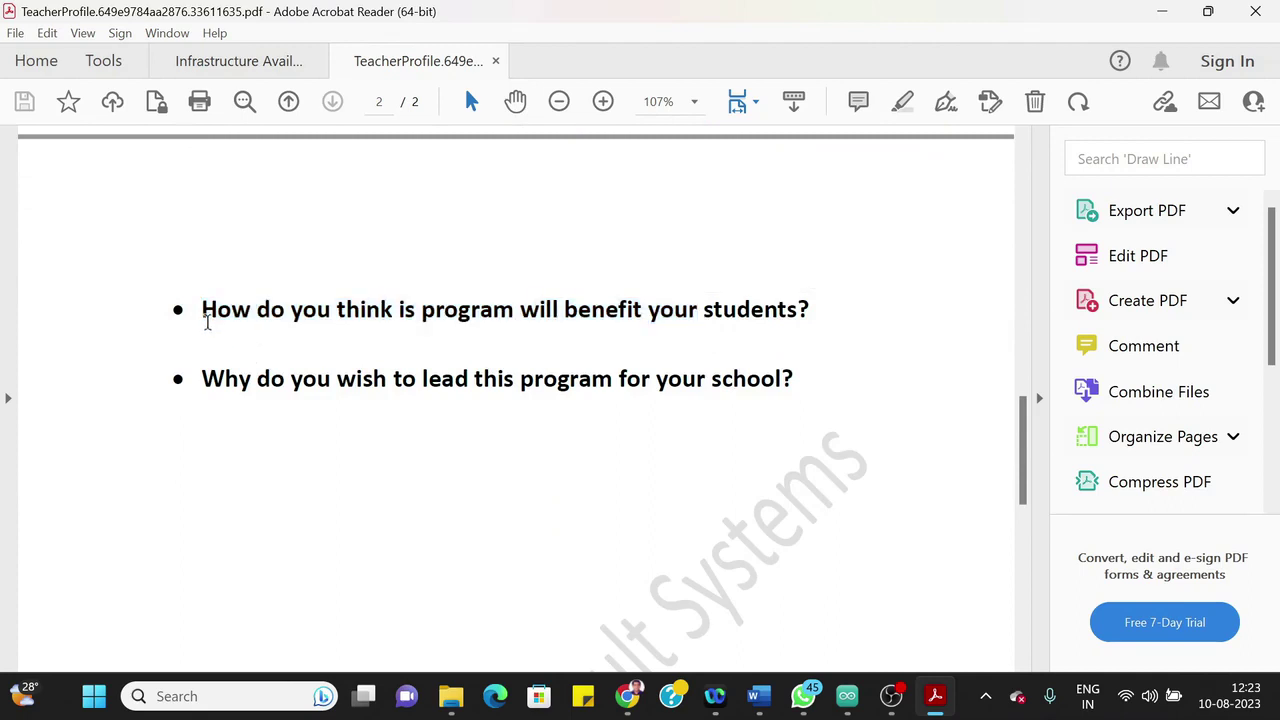
scroll(245, 424, down, 1)
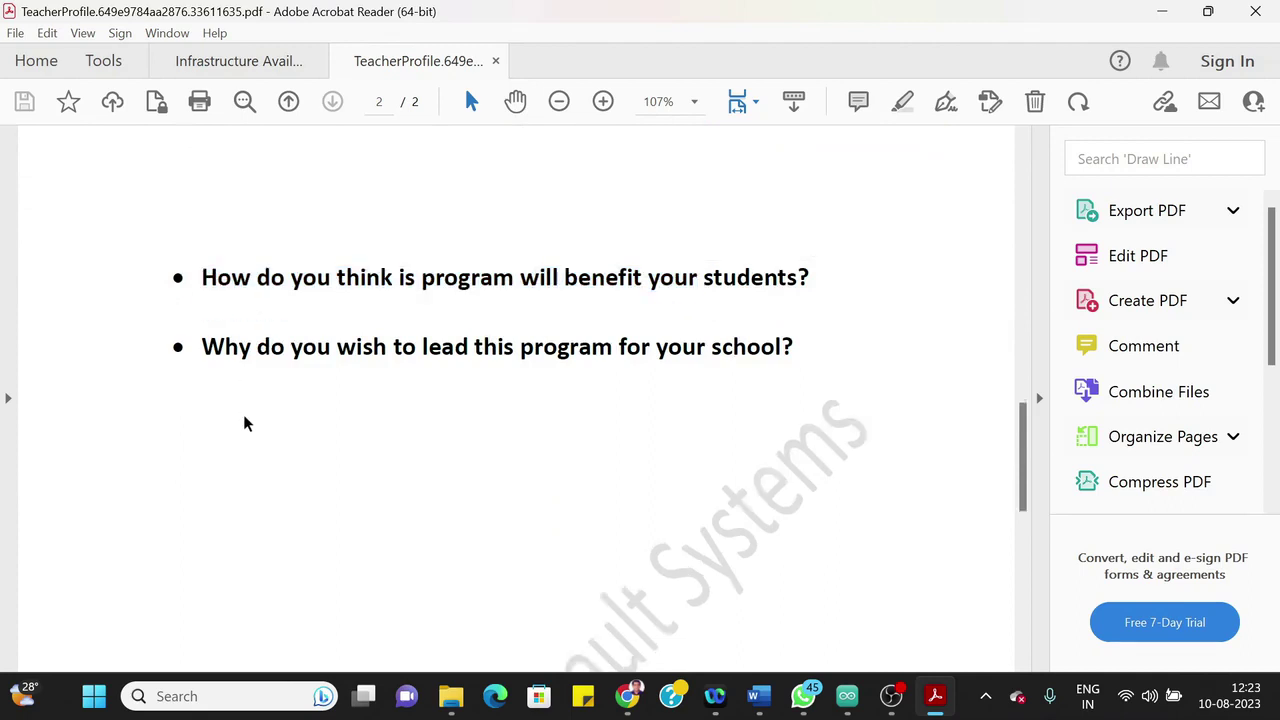
scroll(243, 424, down, 10)
scroll(265, 430, up, 12)
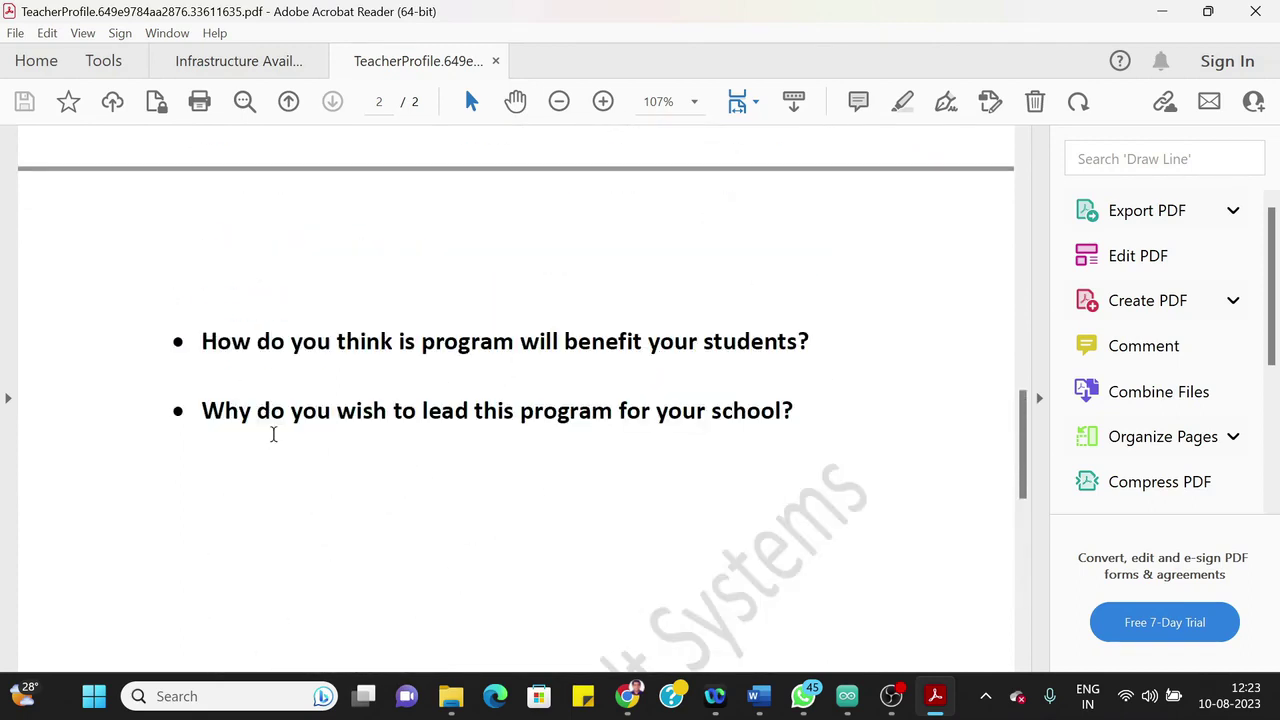
Return to the Jotform form and scroll down to the empty project-list, images and videos upload box.
mouse_move(627, 696)
click(623, 600)
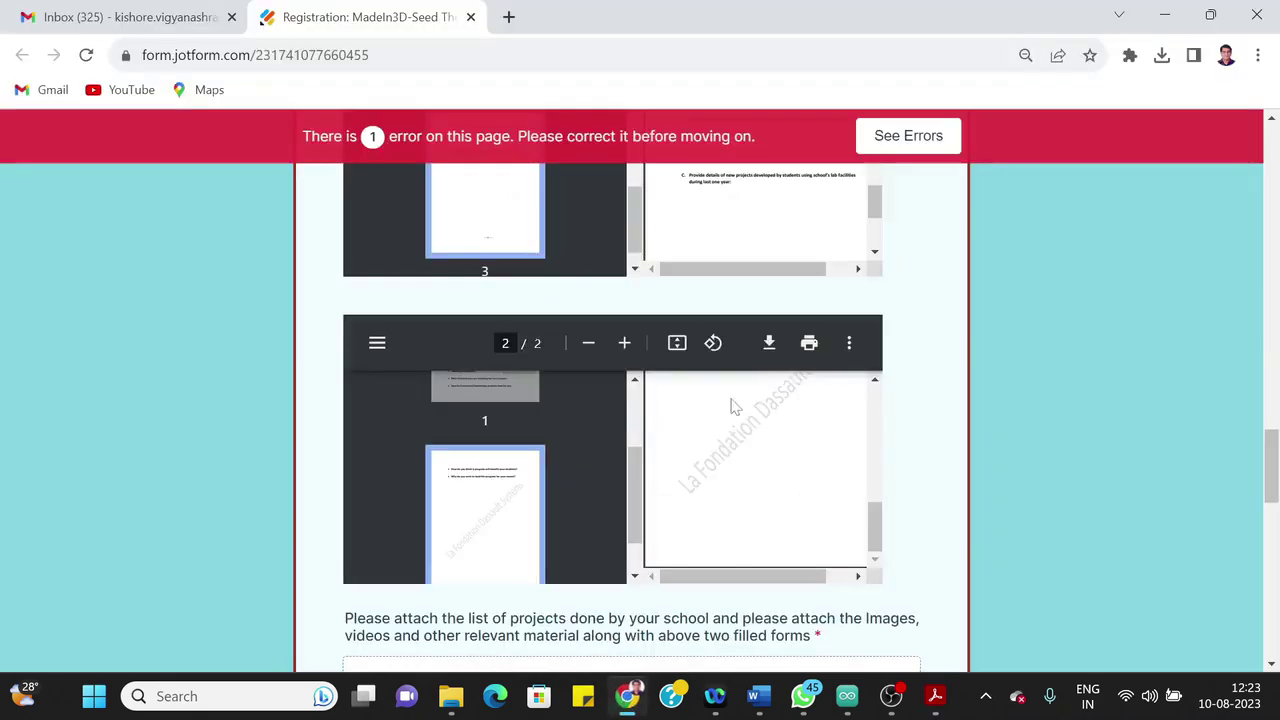
scroll(902, 501, up, 12)
scroll(886, 503, down, 4)
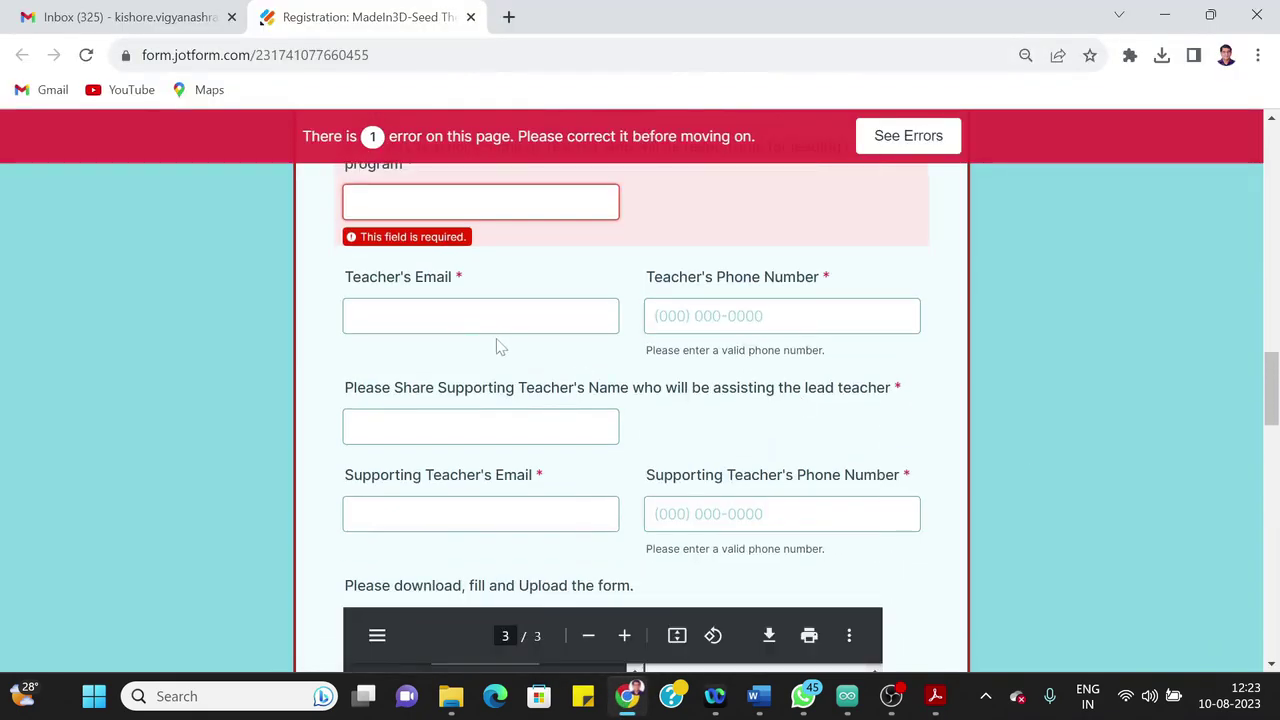
click(868, 318)
scroll(894, 357, down, 3)
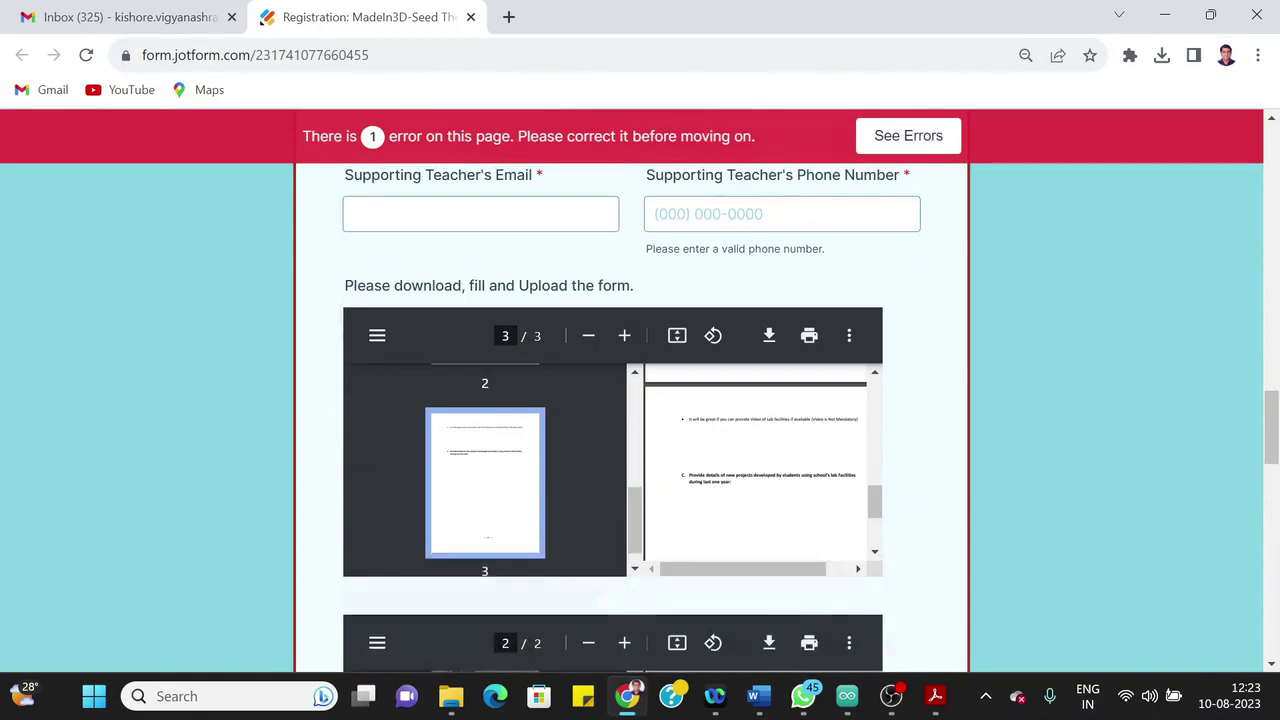
scroll(1008, 486, down, 4)
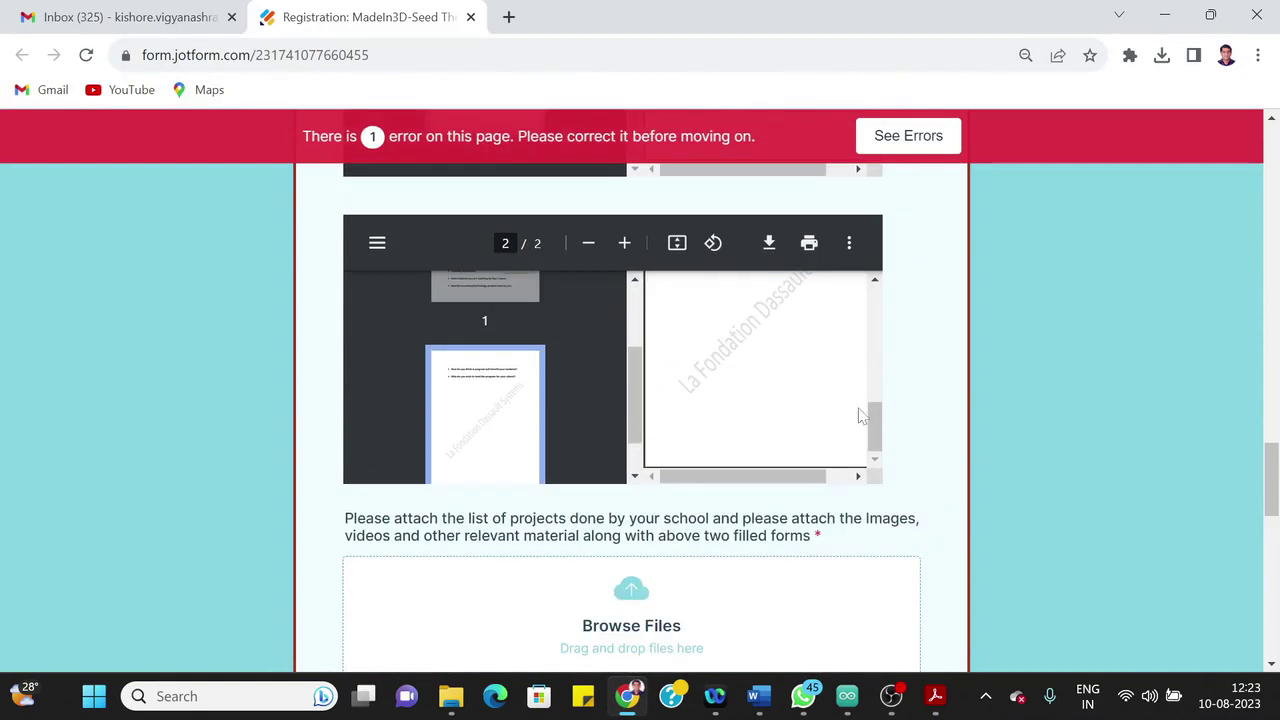
scroll(711, 414, up, 3)
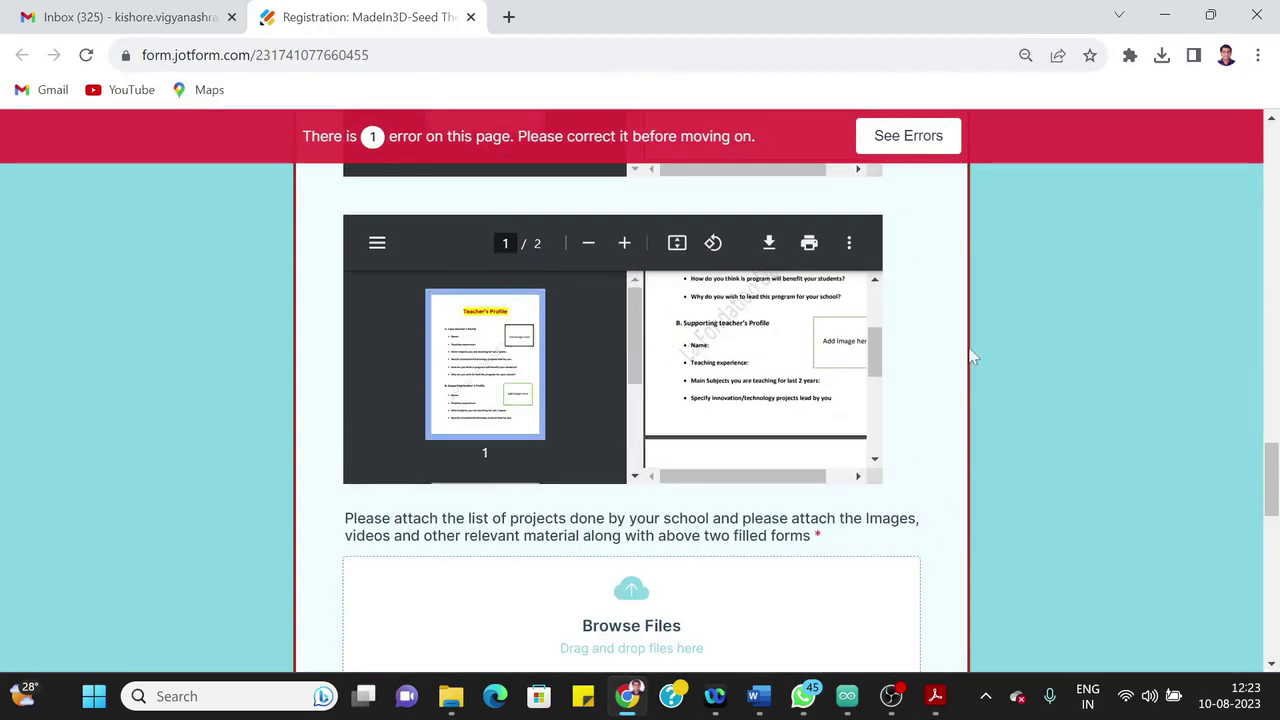
scroll(970, 357, up, 2)
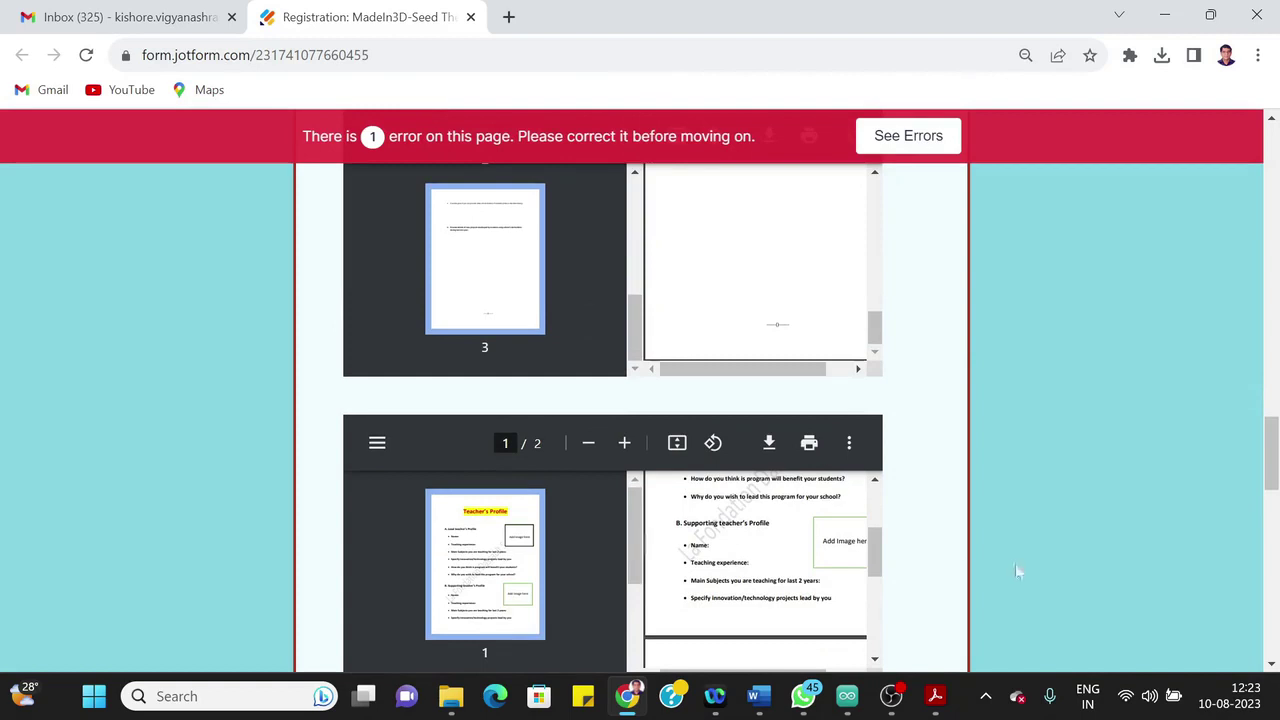
scroll(930, 542, down, 2)
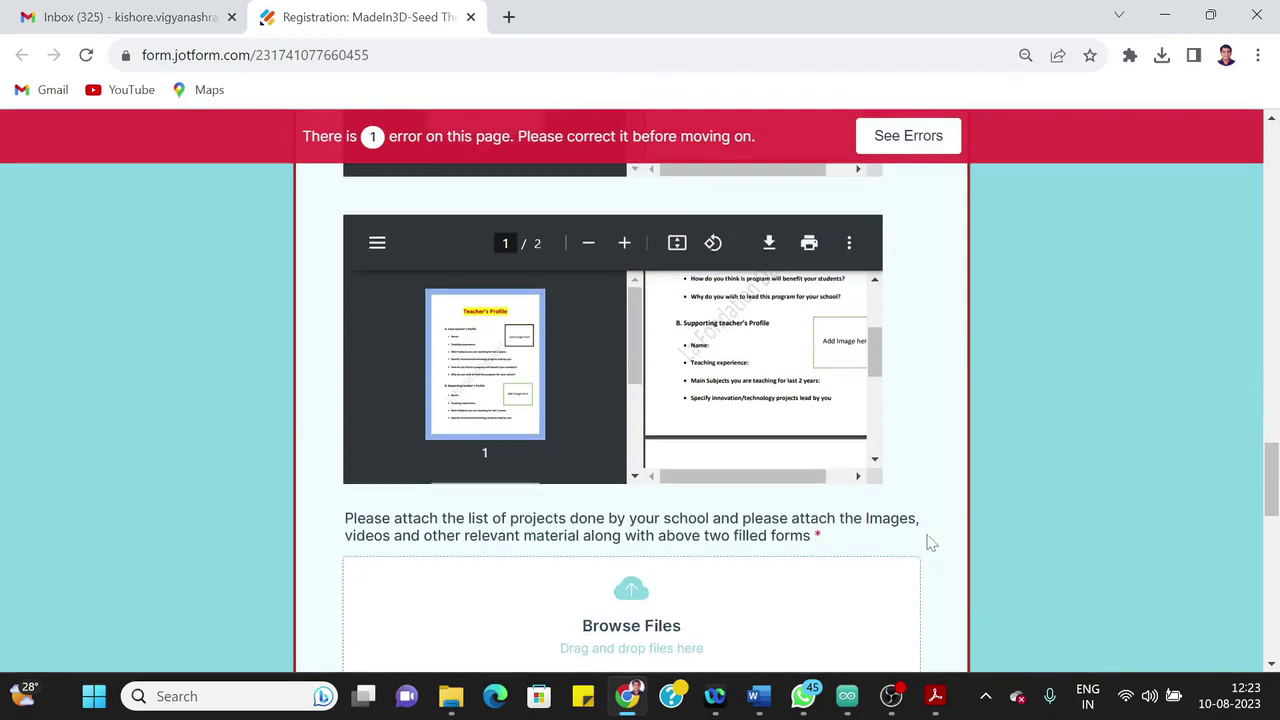
scroll(968, 549, down, 1)
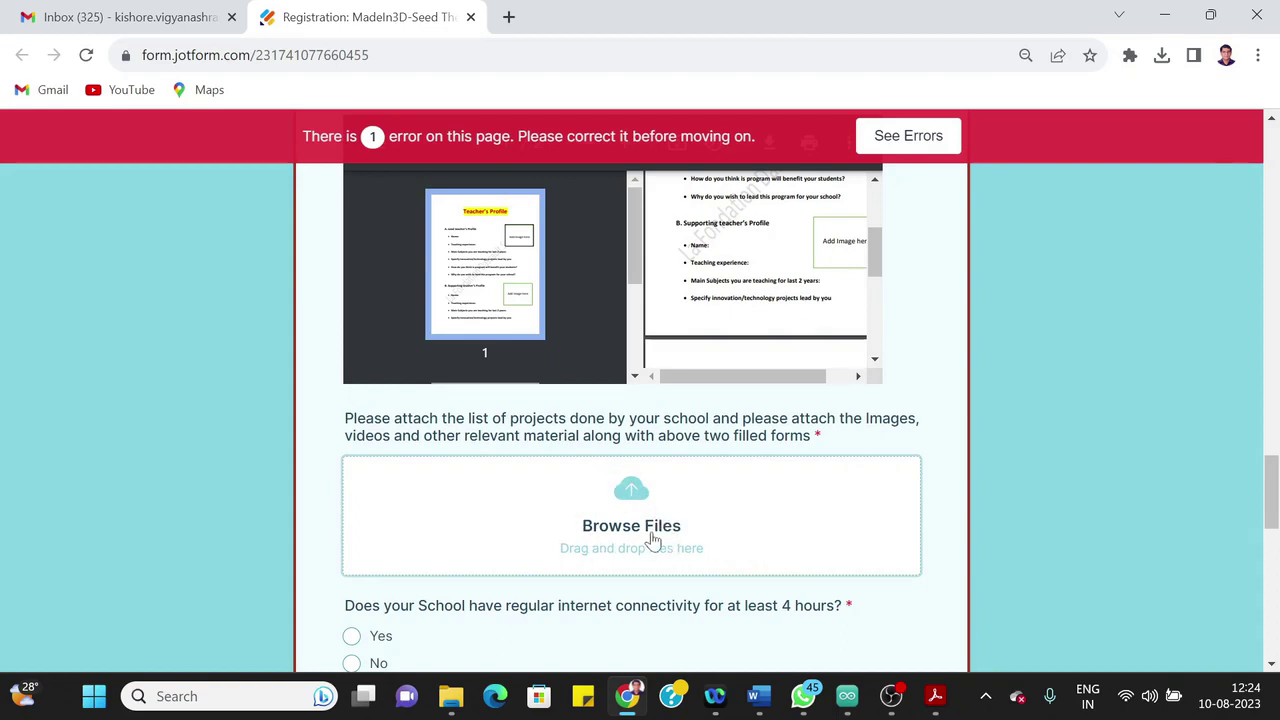
scroll(652, 540, down, 1)
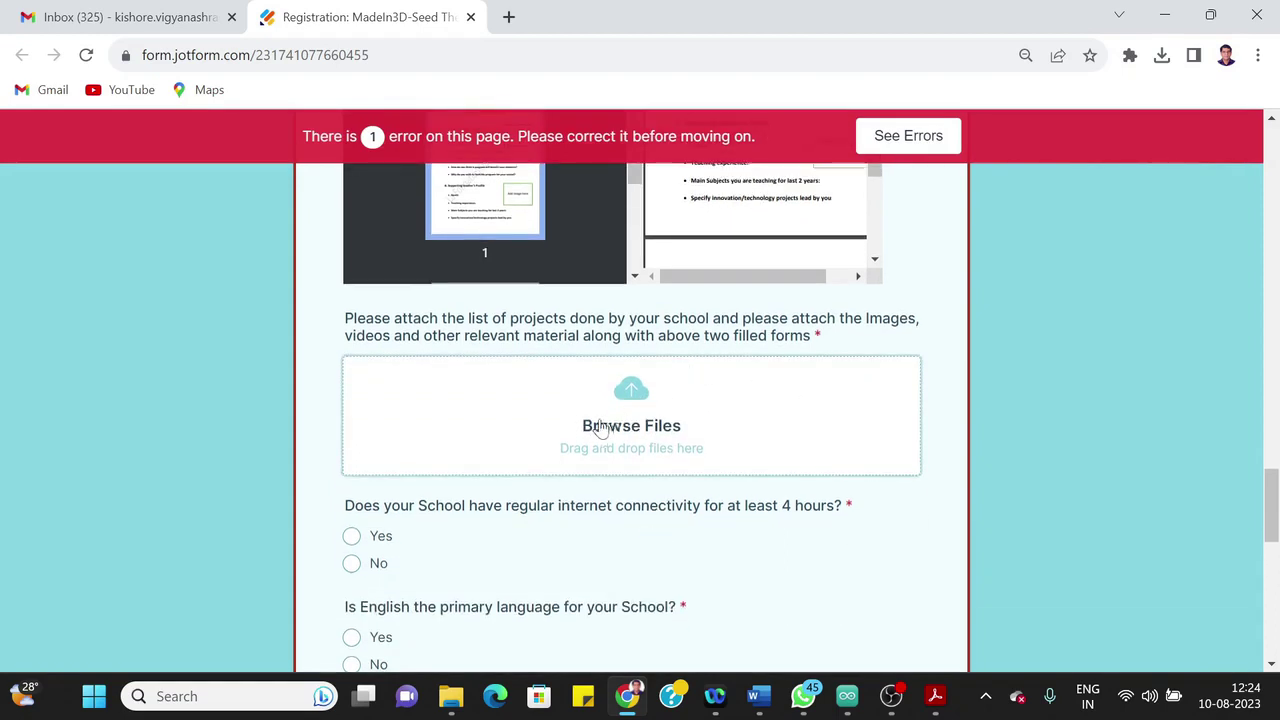
scroll(686, 466, up, 1)
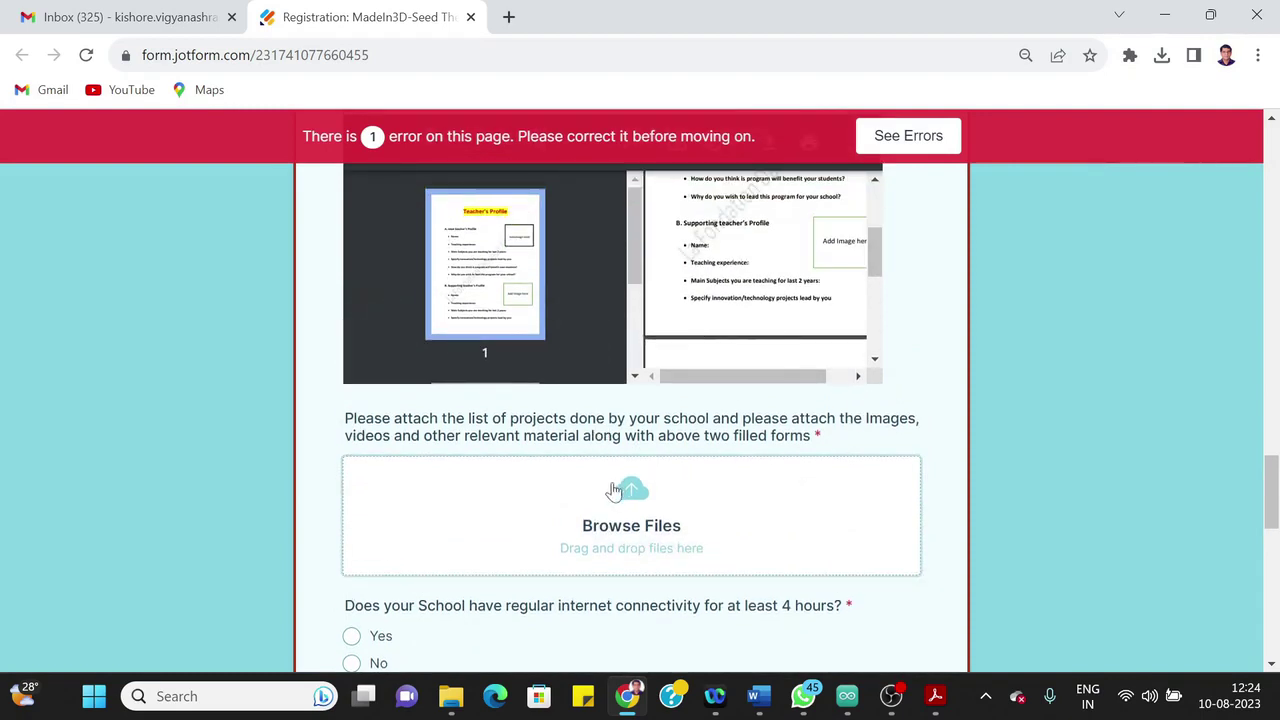
scroll(580, 527, down, 2)
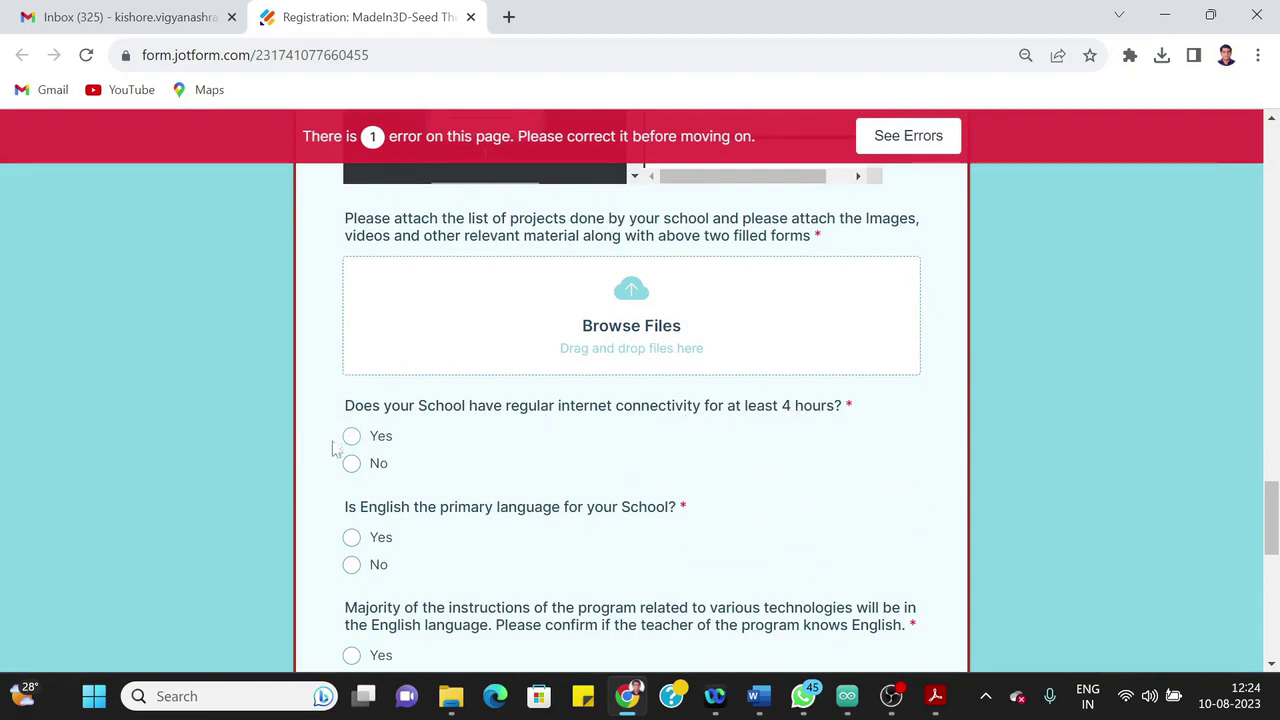
scroll(354, 500, down, 2)
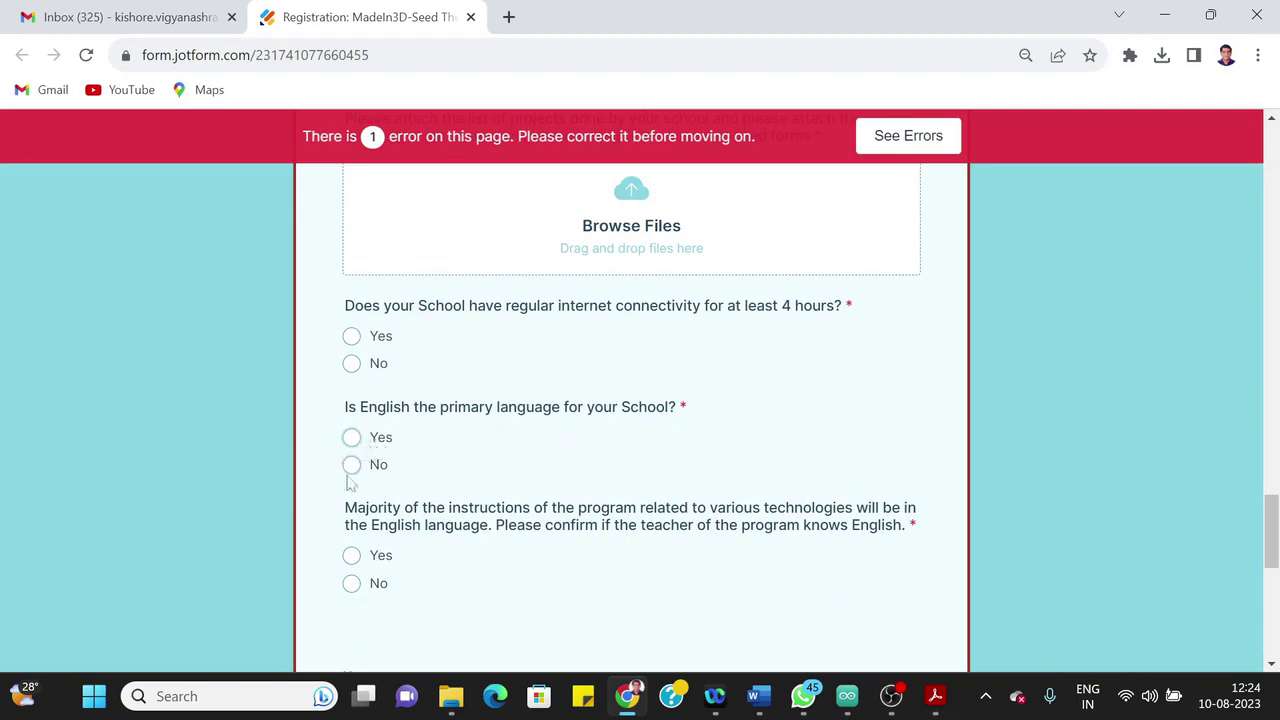
scroll(420, 383, down, 3)
scroll(420, 383, up, 1)
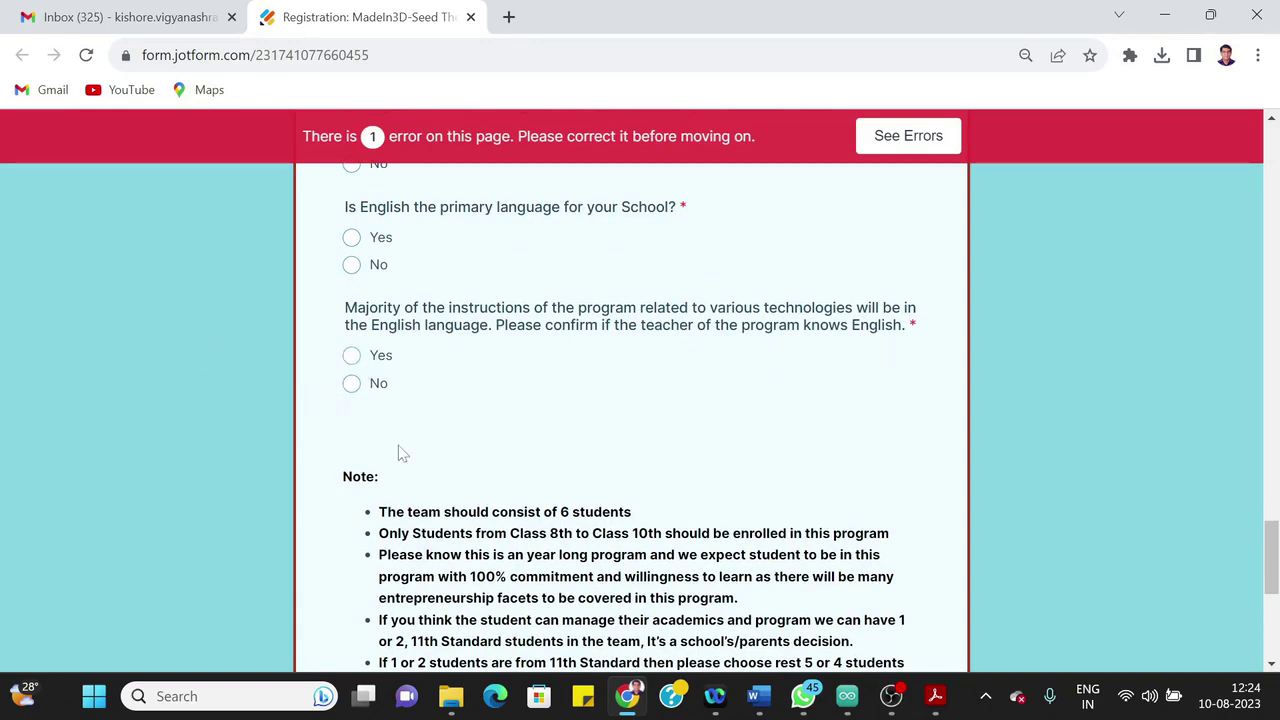
scroll(398, 449, down, 2)
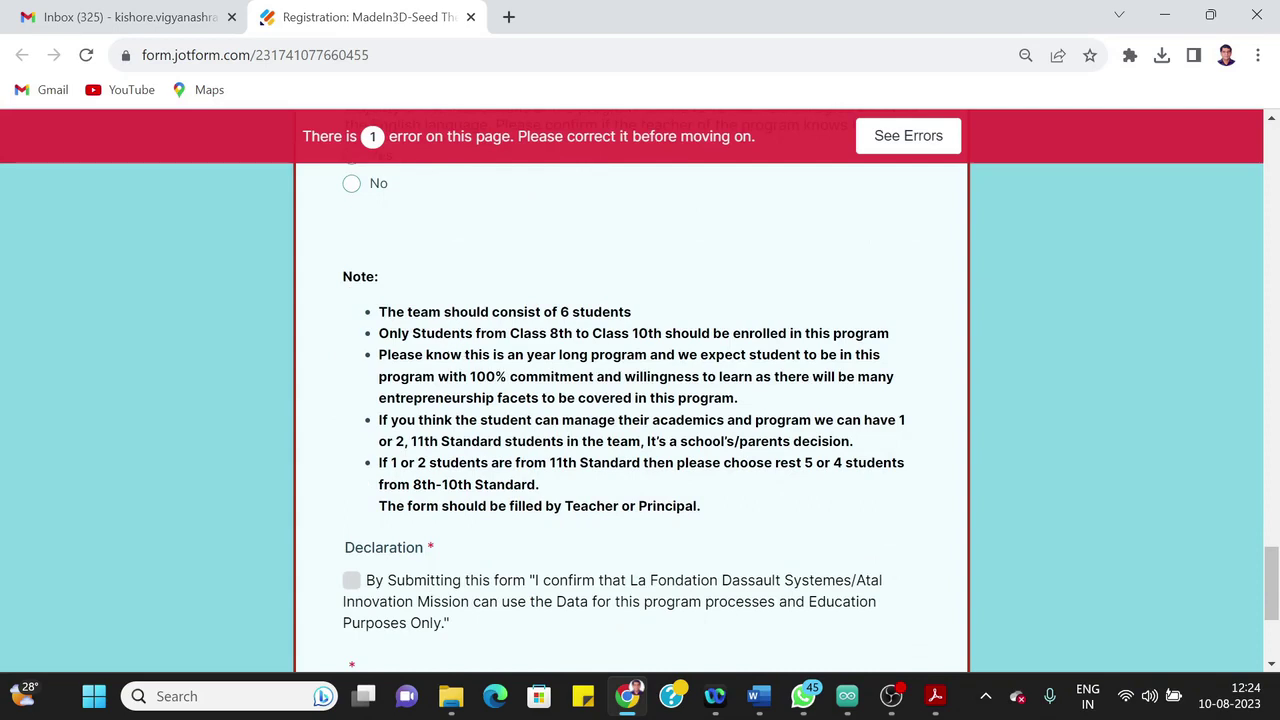
drag(389, 333, 566, 333)
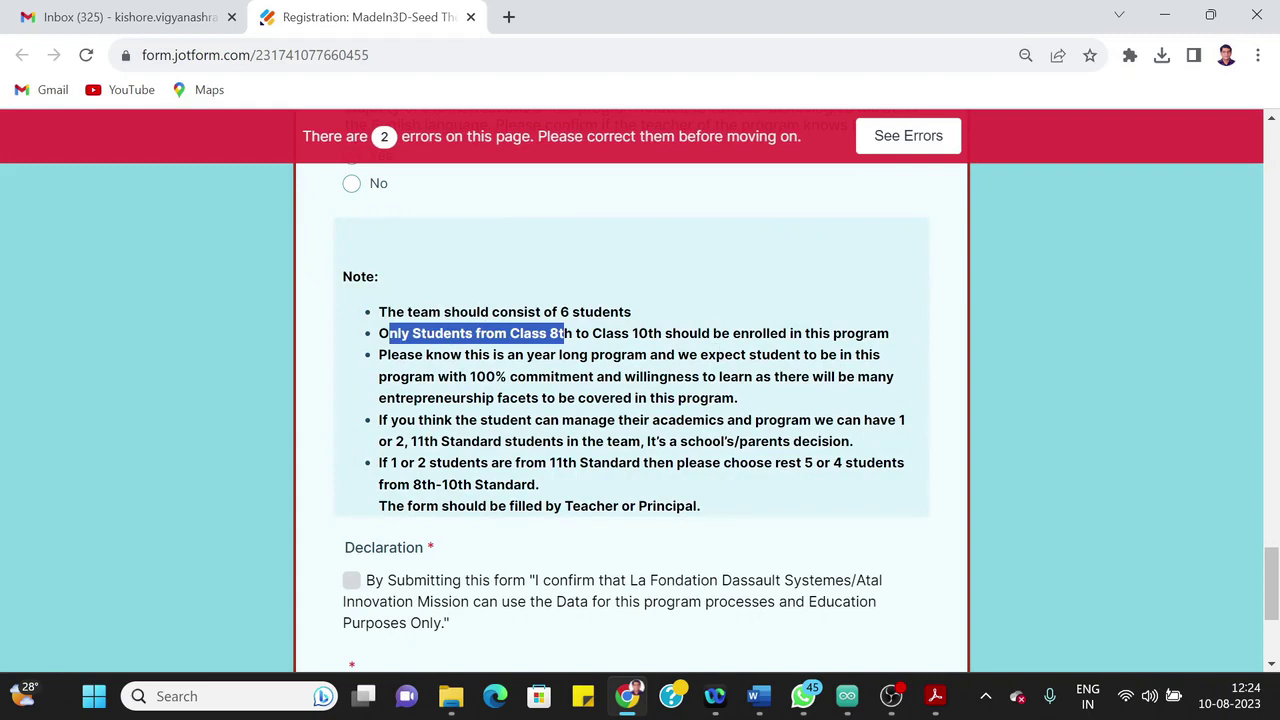
click(412, 372)
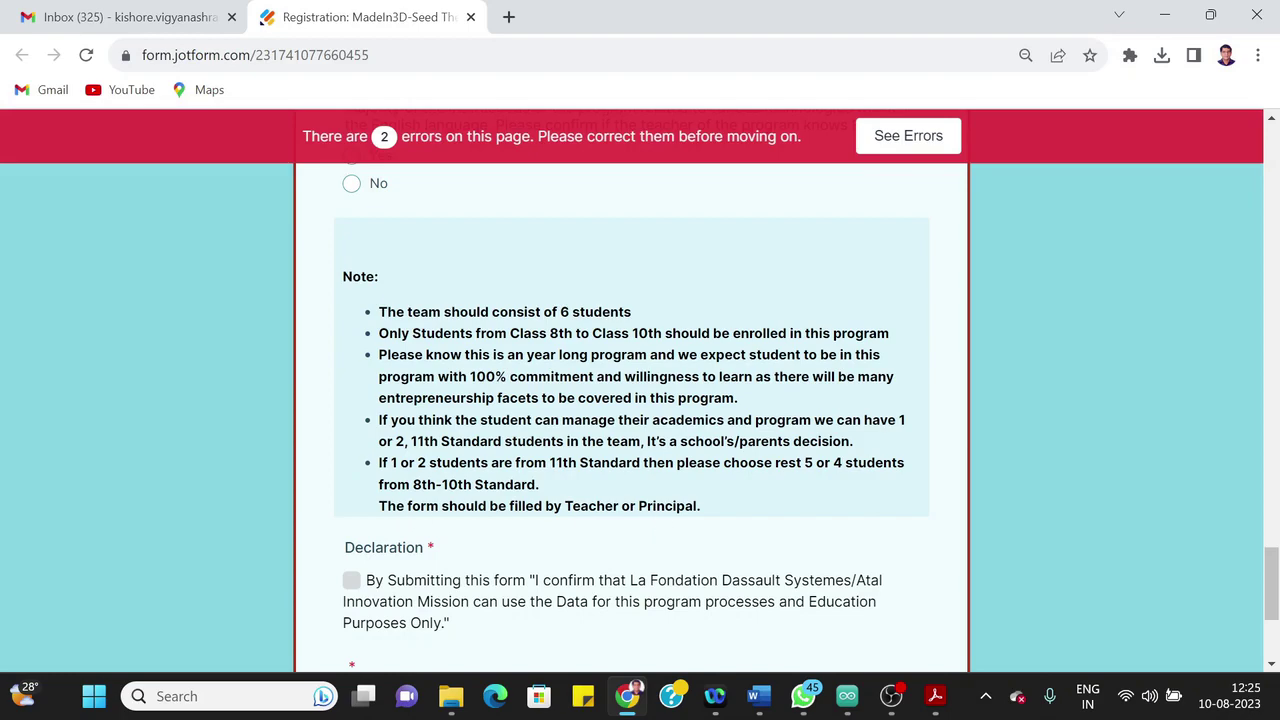
scroll(630, 400, down, 2)
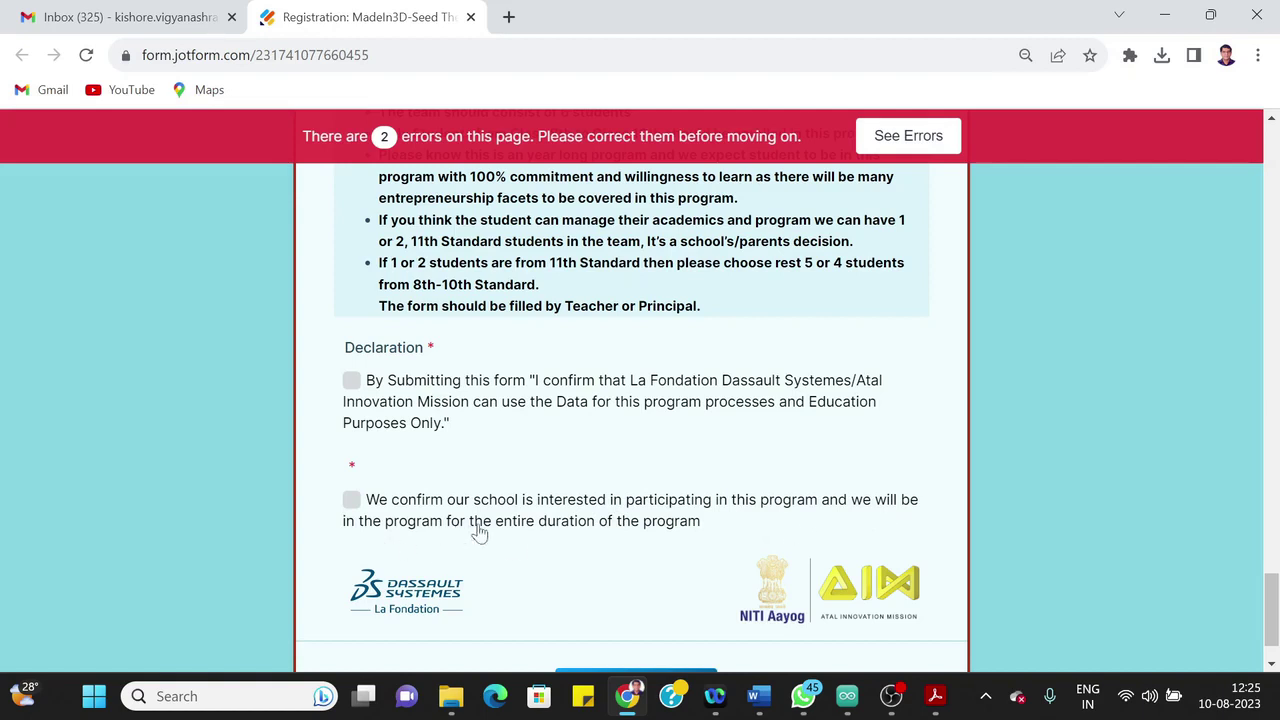
scroll(571, 531, down, 1)
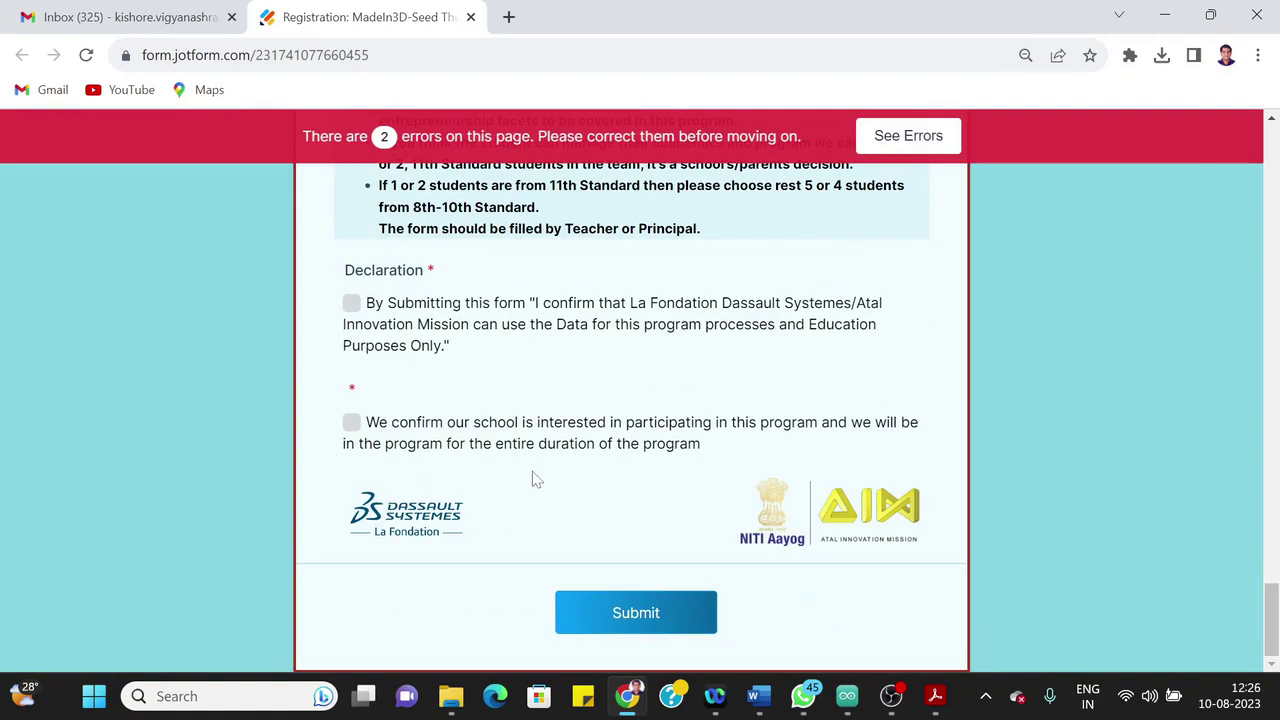
scroll(531, 477, up, 8)
scroll(700, 534, down, 4)
scroll(703, 540, down, 4)
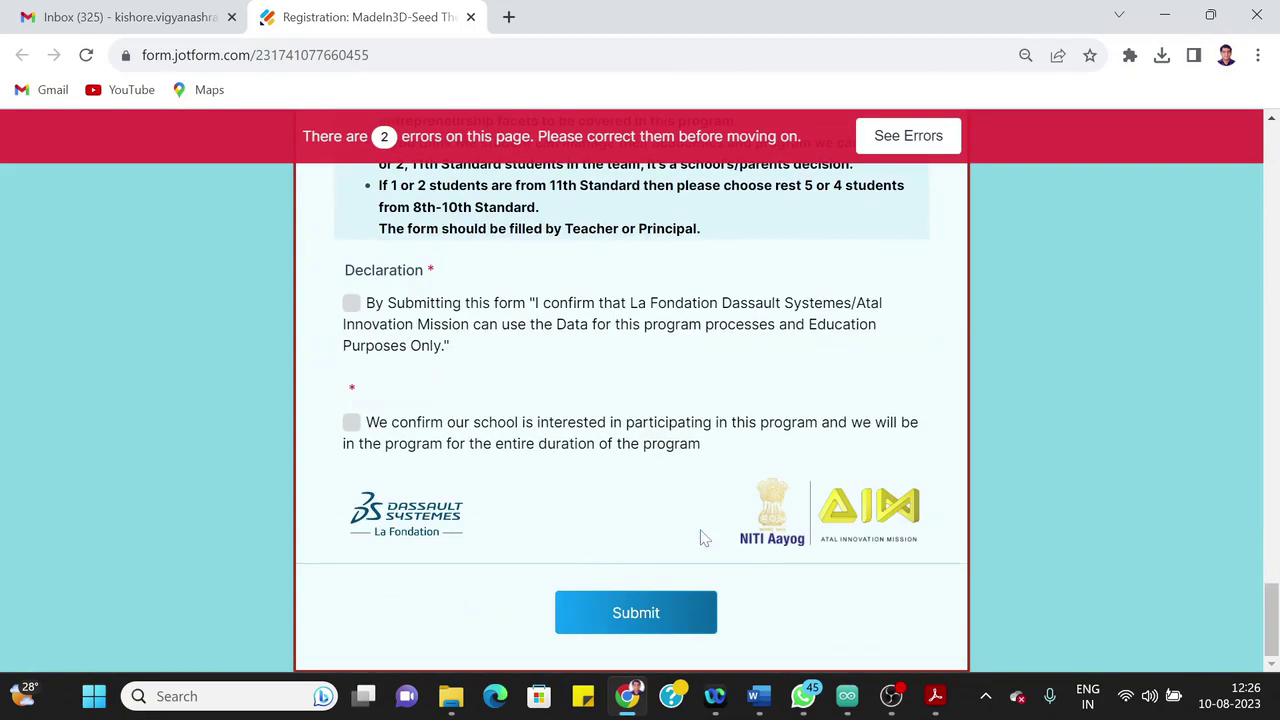